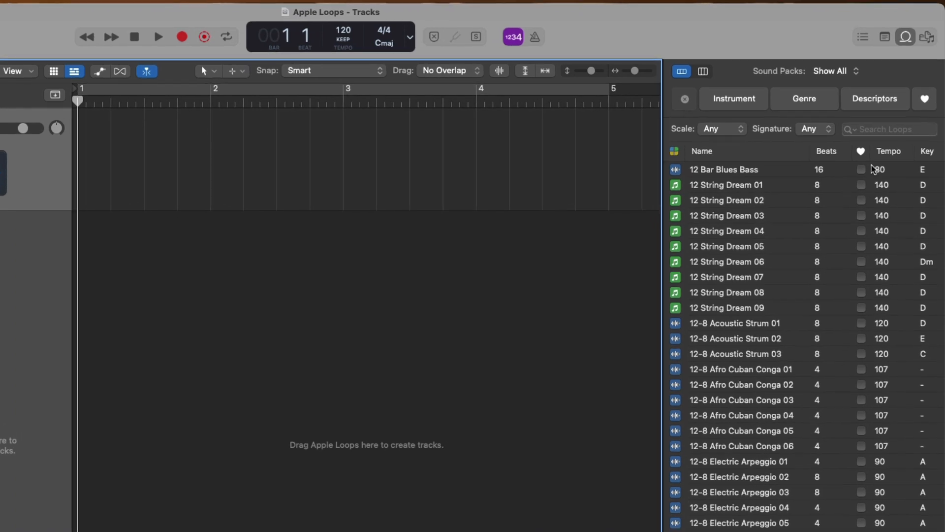
# Toggle the Loop Browser closed and open again, and preview the 16mm Film Electric Piano loop.
pyautogui.click(905, 37)
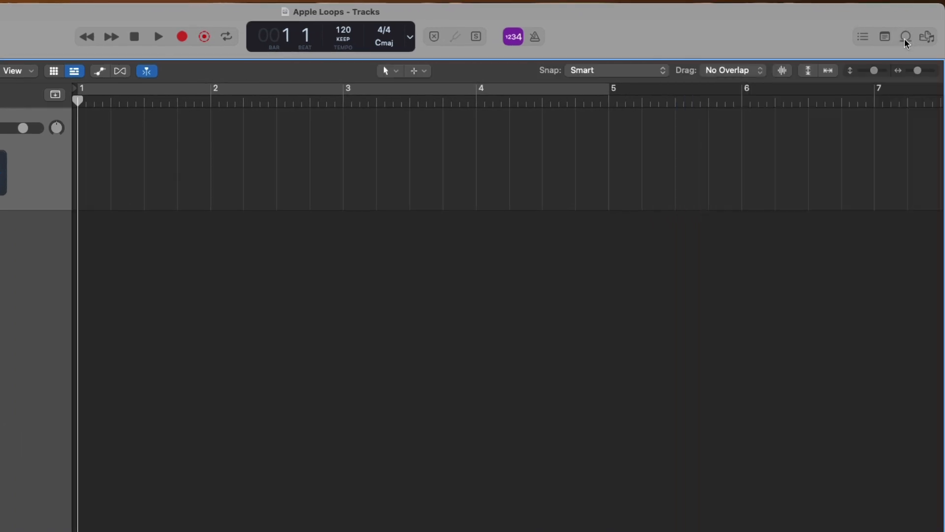
pyautogui.click(906, 37)
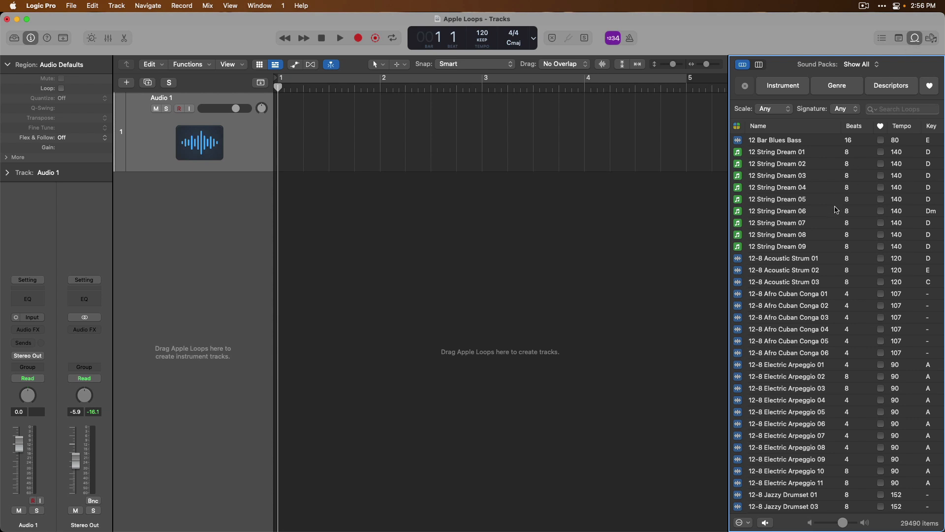
pyautogui.scroll(-10, 835, 209)
pyautogui.scroll(-5, 835, 209)
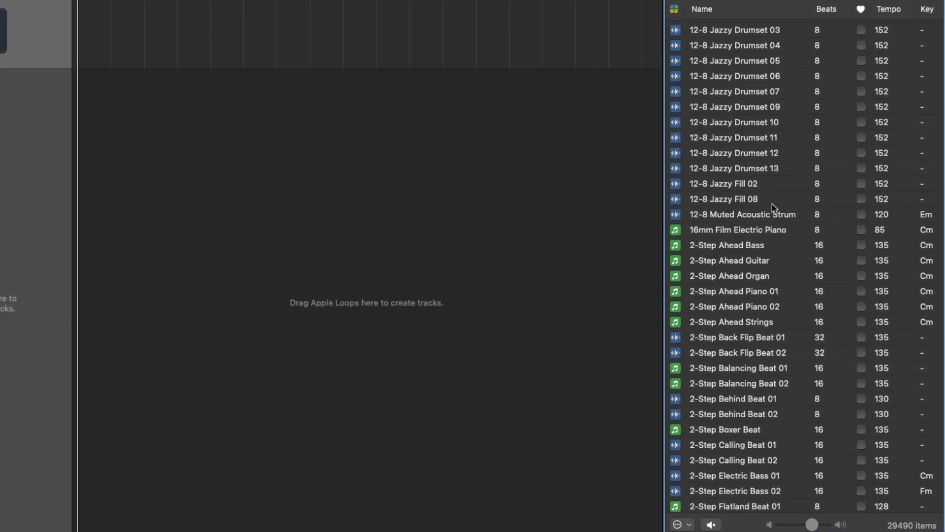
pyautogui.click(759, 227)
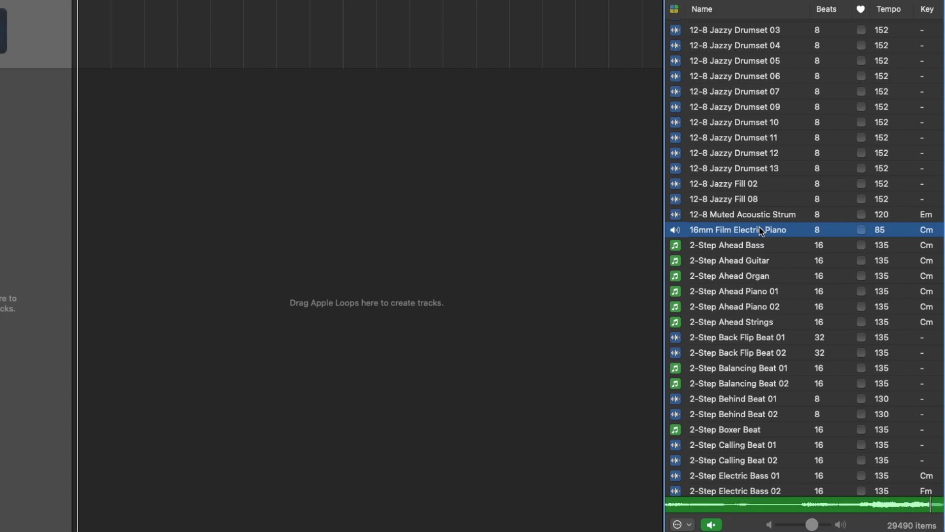
pyautogui.click(762, 232)
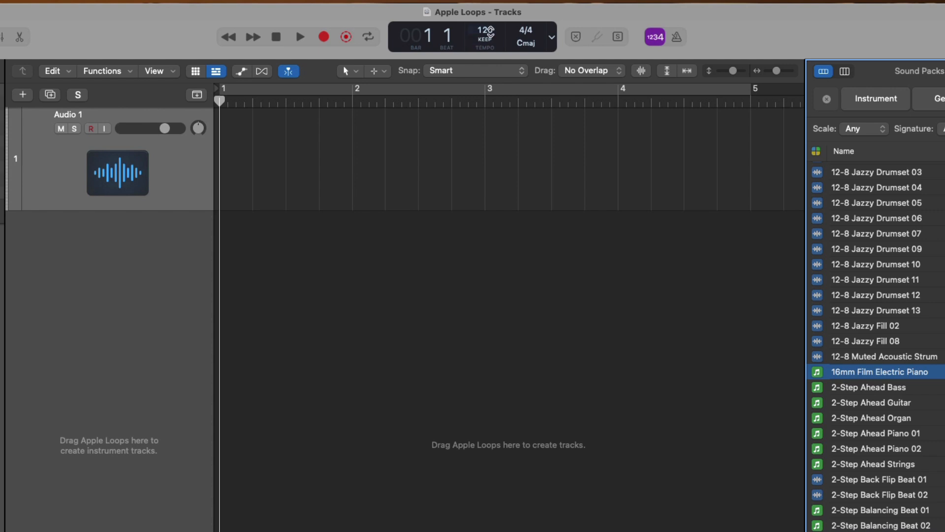
# Set the project tempo to 110 and the key to B minor, and preview the 16mm Film Electric Piano loop.
pyautogui.moveTo(489, 30); pyautogui.dragTo(490, 57)
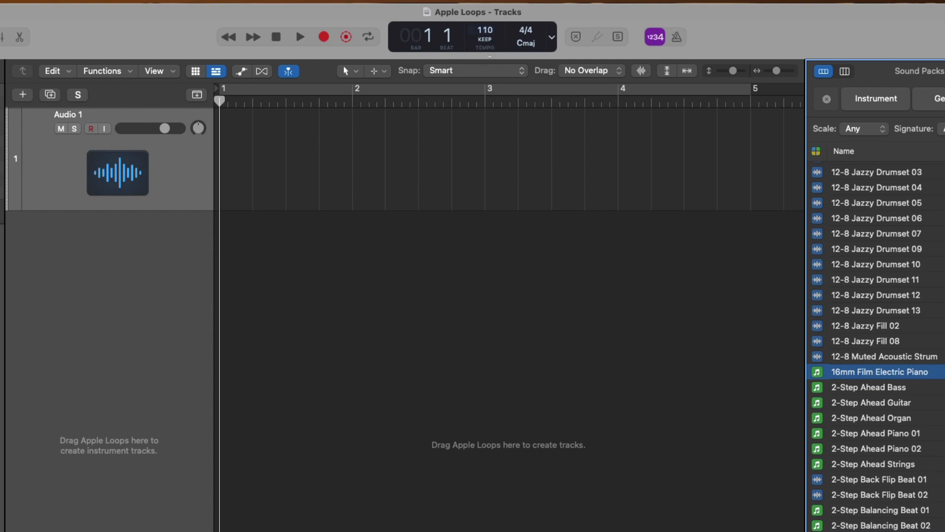
pyautogui.click(523, 44)
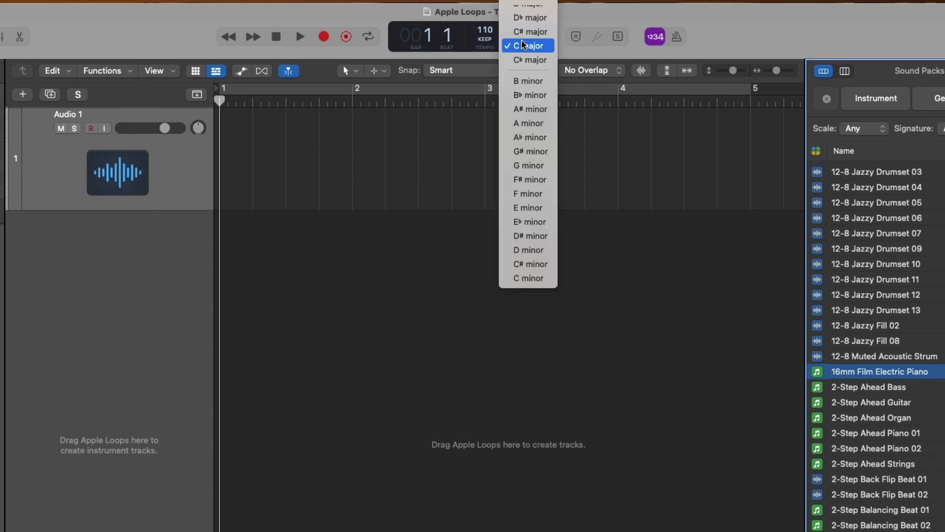
pyautogui.click(524, 82)
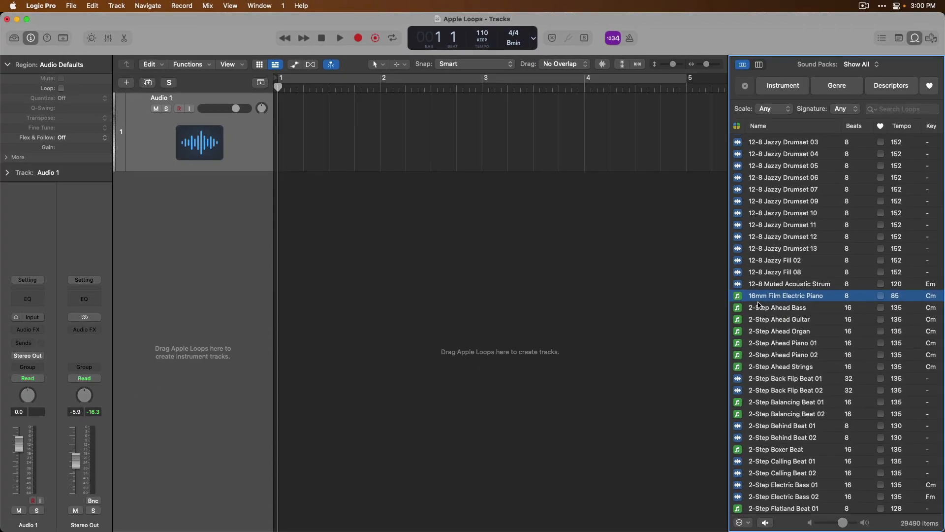
pyautogui.click(763, 299)
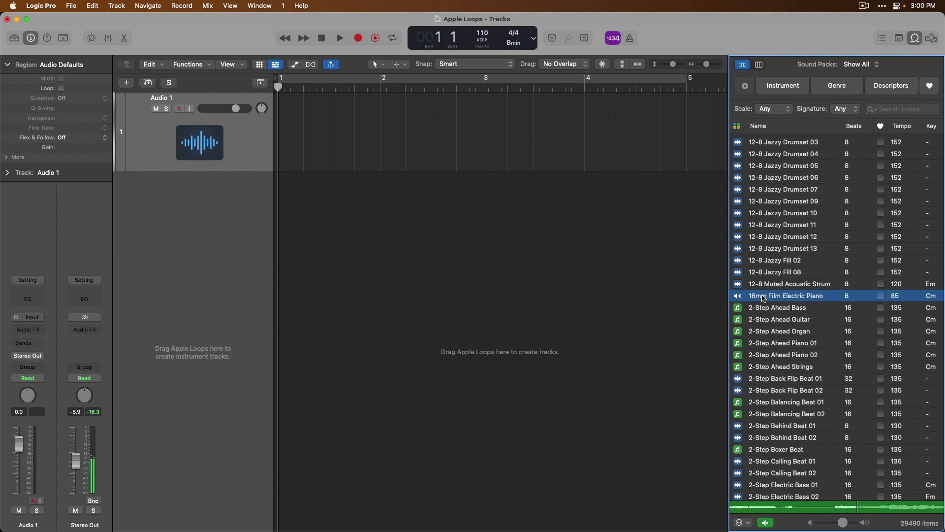
pyautogui.click(763, 298)
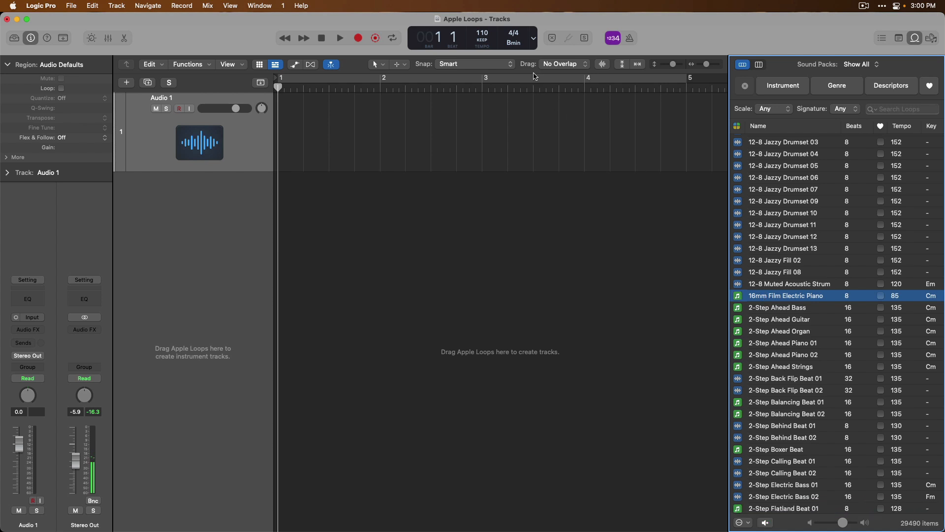
# Set the project key to A♭ minor and the tempo to 130.
pyautogui.click(524, 44)
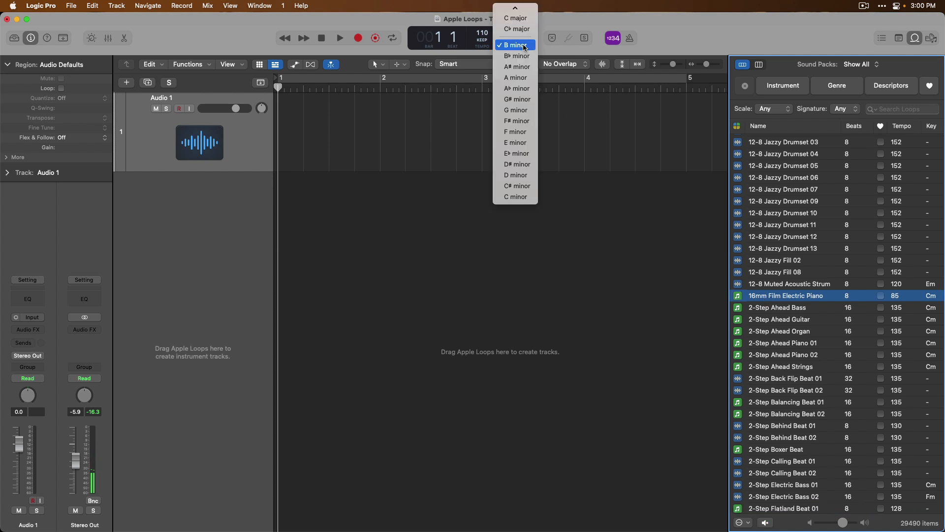
pyautogui.click(524, 89)
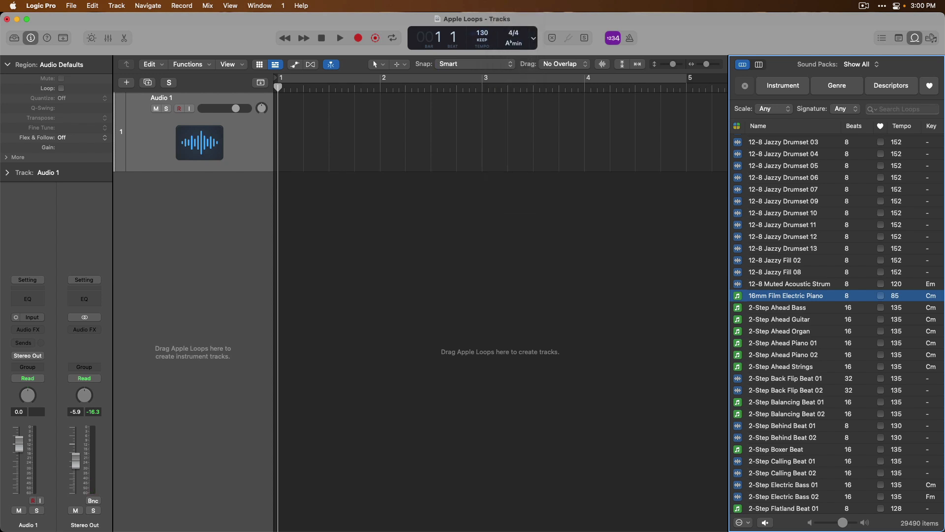
# Add the 16mm Film Electric Piano loop at bar 1 on a new instrument track and select that track.
pyautogui.click(762, 297)
pyautogui.moveTo(762, 297); pyautogui.dragTo(280, 203)
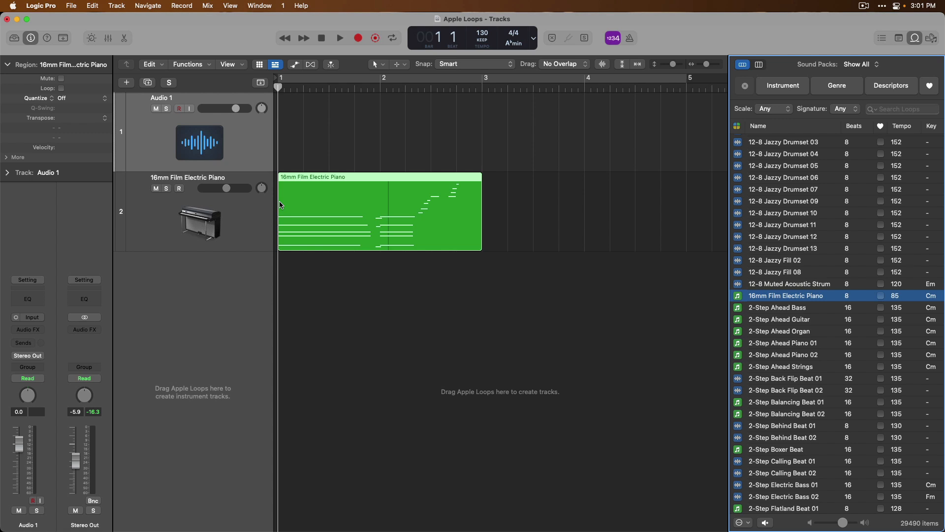
pyautogui.click(263, 216)
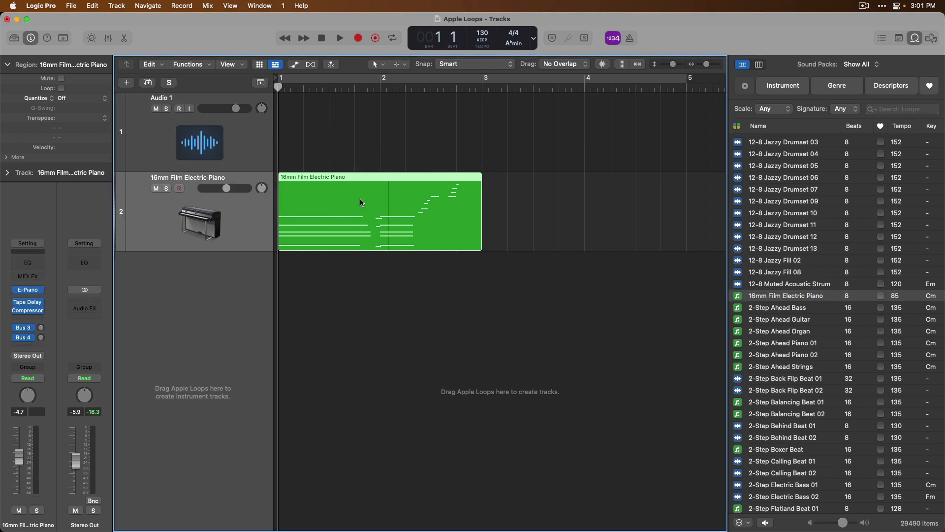
# Open the electric piano region in the Piano Roll and examine its MIDI notes.
pyautogui.click(125, 37)
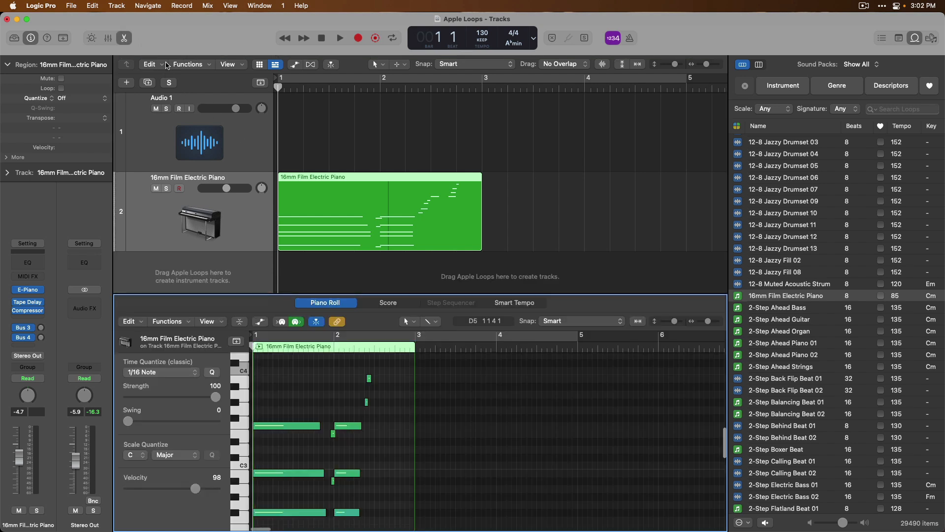
pyautogui.hscroll(-1, 373, 411)
pyautogui.scroll(-3, 374, 412)
pyautogui.hscroll(1, 373, 412)
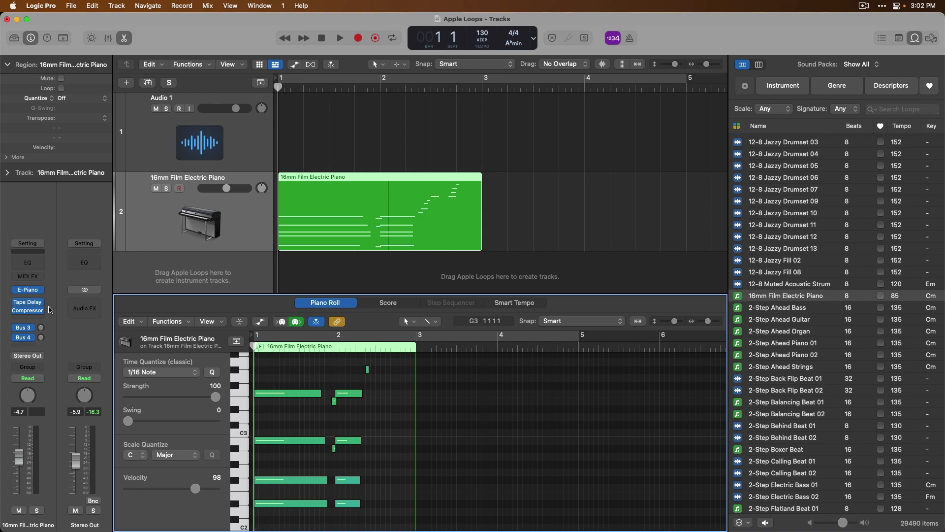
# Inspect the electric piano track's E-Piano, Tape Delay and Compressor plug-ins and its Bus 3 and Bus 4 sends, and close all plug-in windows and the editor.
pyautogui.click(29, 292)
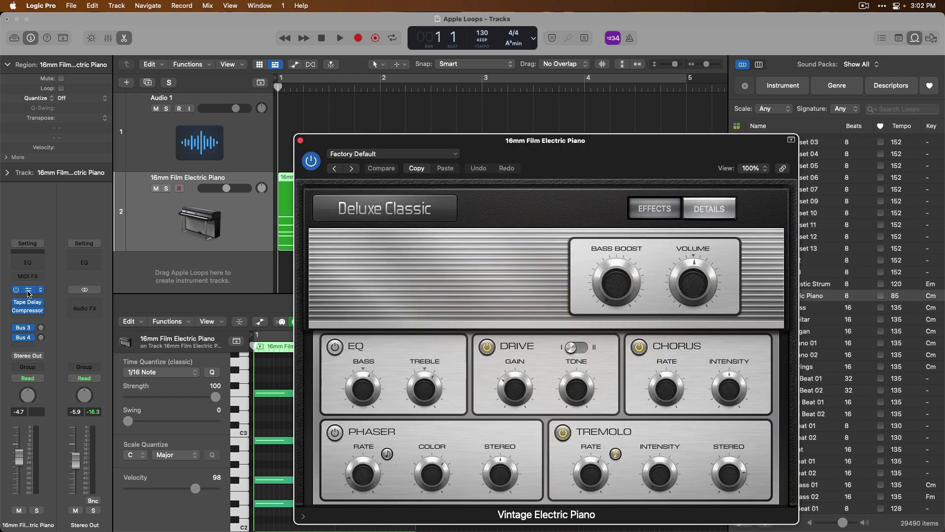
pyautogui.click(29, 304)
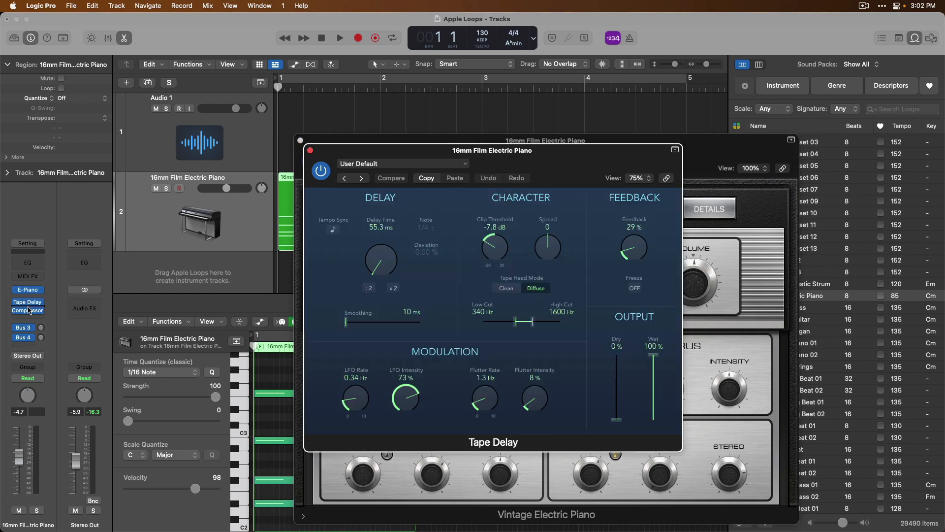
pyautogui.click(29, 313)
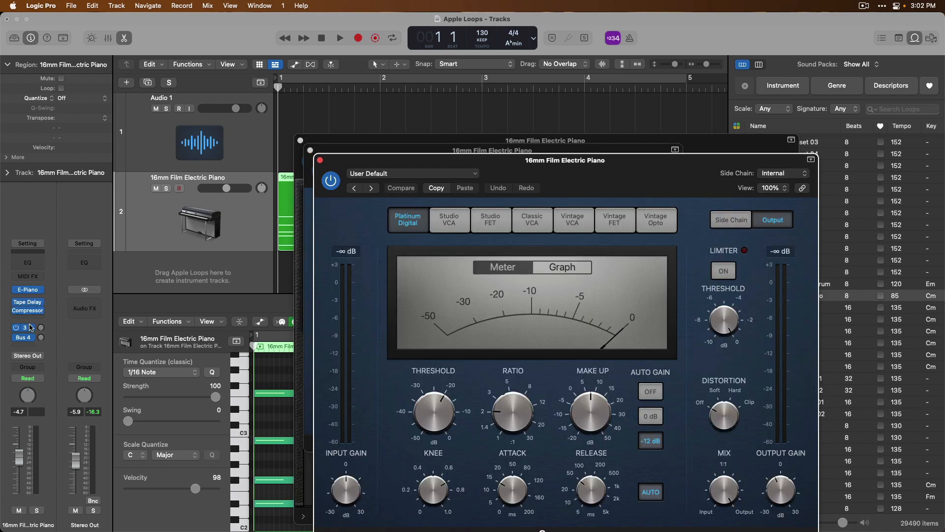
pyautogui.click(29, 328)
pyautogui.click(31, 338)
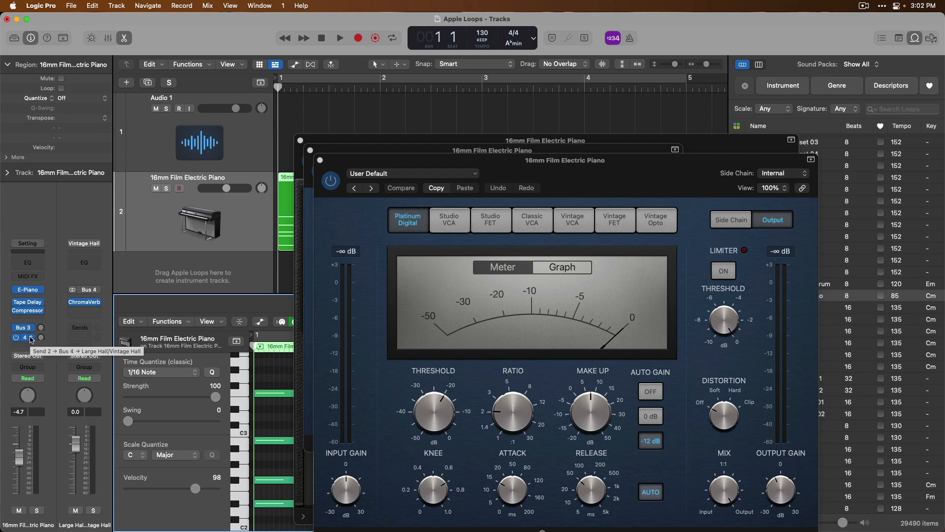
pyautogui.keyDown('alt'); pyautogui.click(320, 160); pyautogui.keyUp('alt')
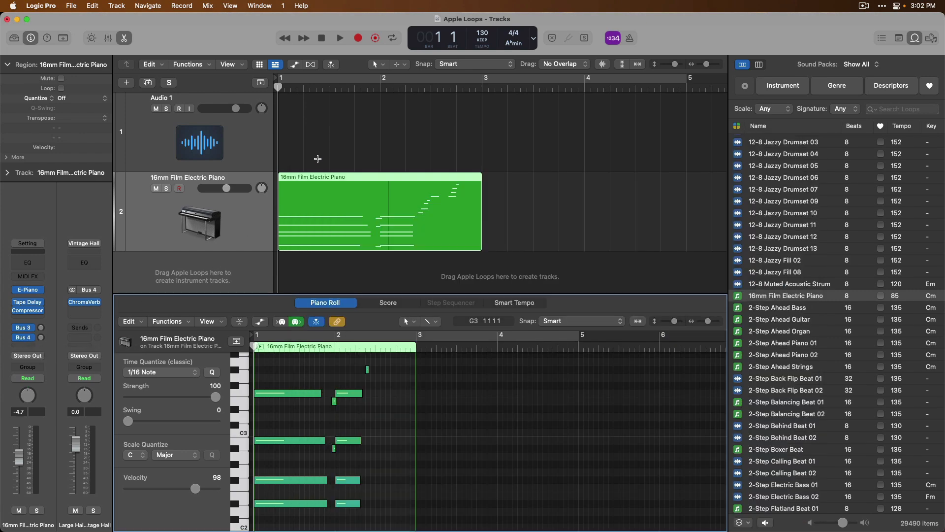
pyautogui.click(125, 37)
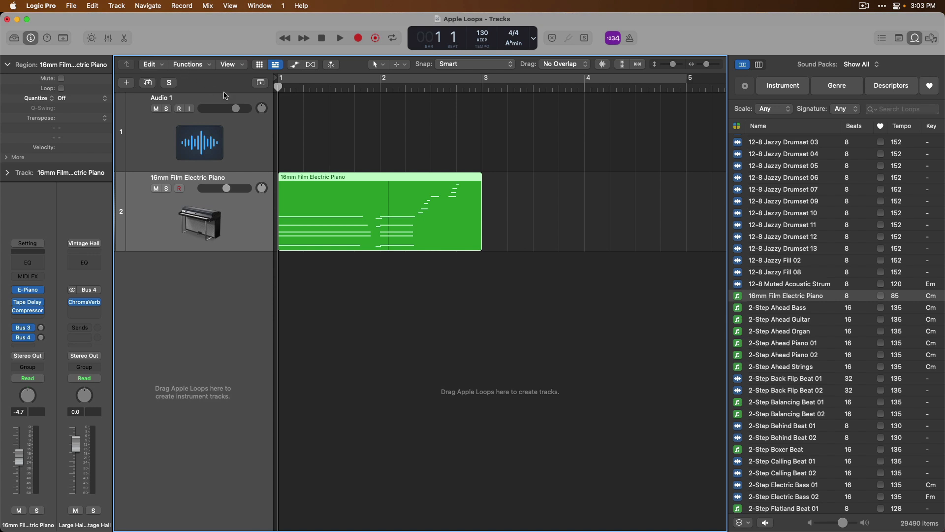
# Filter the loop list to only Audio Loops, Software Instrument Loops and Pattern Loops in turn.
pyautogui.click(736, 129)
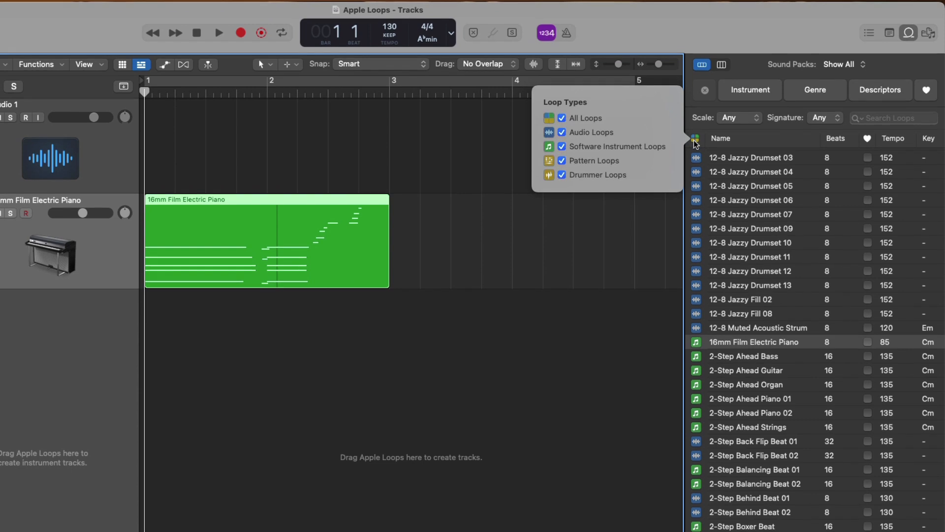
pyautogui.click(608, 133)
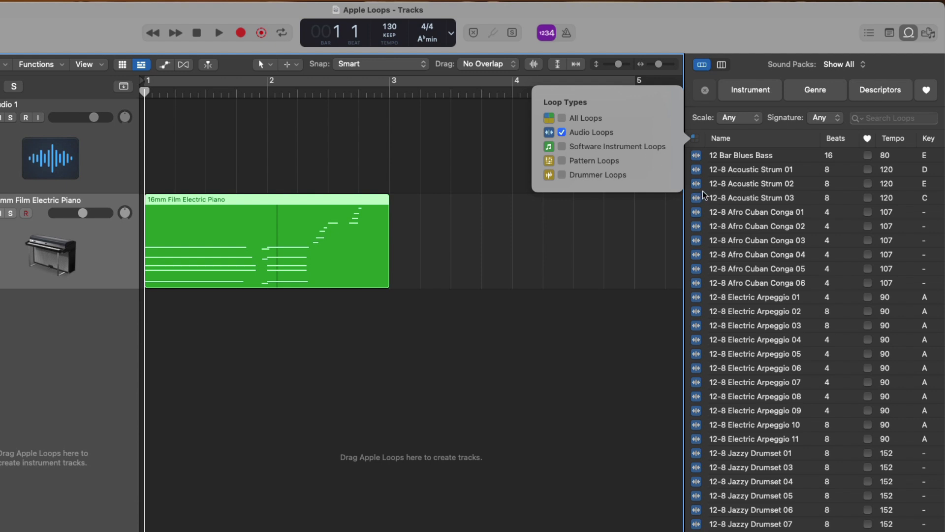
pyautogui.click(632, 146)
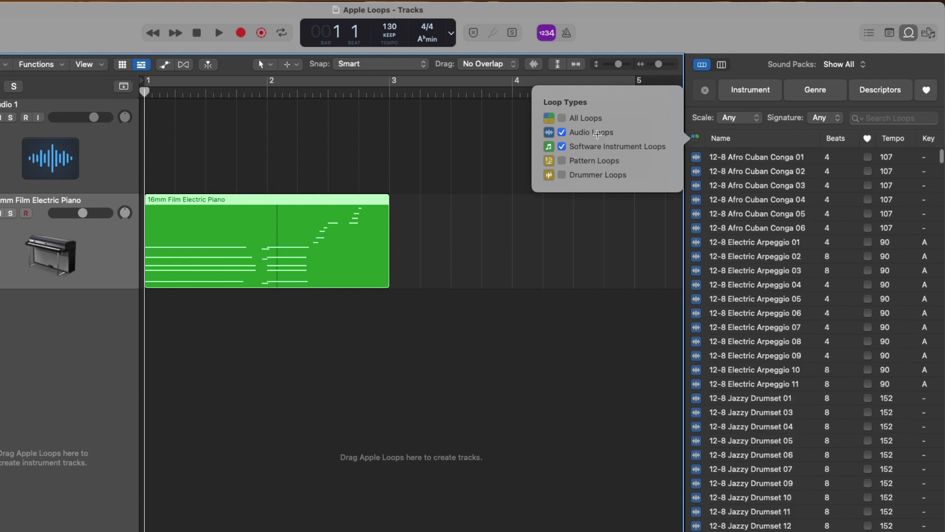
pyautogui.click(597, 133)
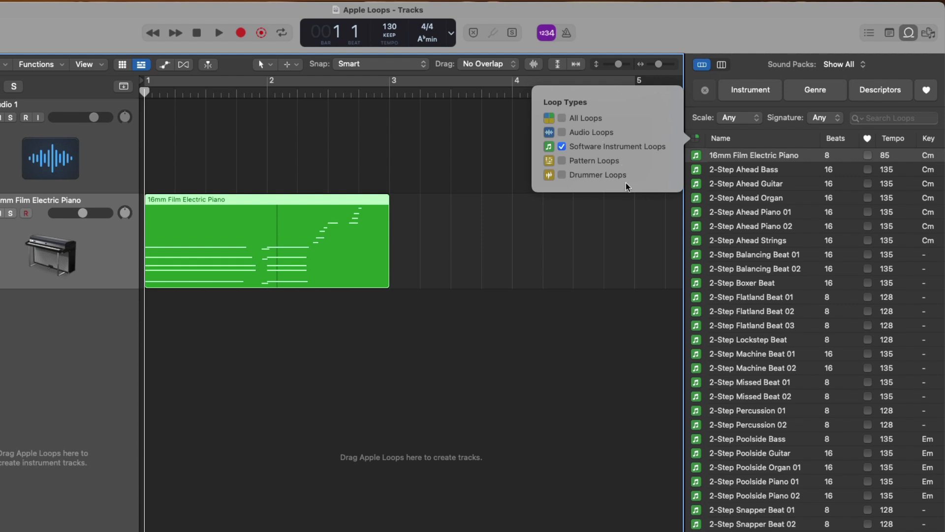
pyautogui.click(609, 162)
pyautogui.click(573, 151)
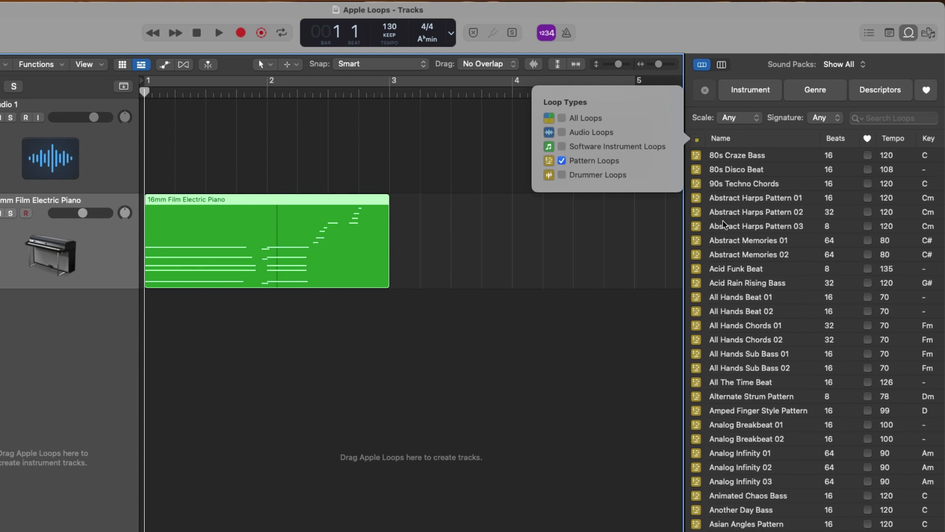
# Filter the loop list to show only Drummer Loops.
pyautogui.click(615, 176)
pyautogui.click(564, 162)
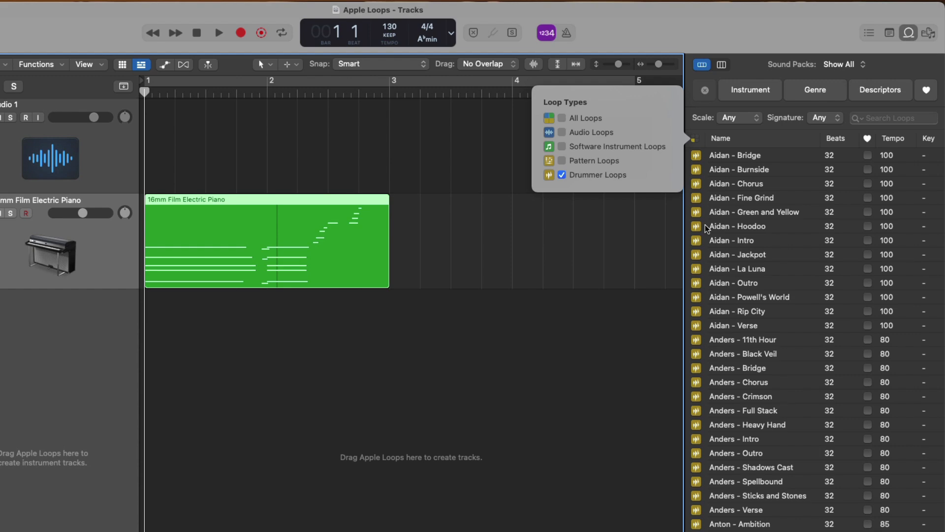
pyautogui.click(435, 217)
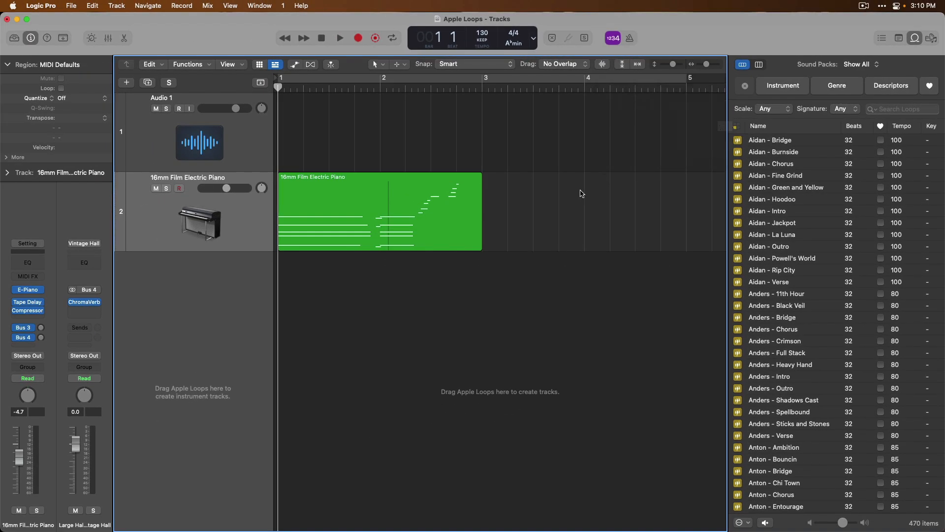
# Cycle playback over the electric piano region and audition the drummer loops Aidan - Jackpot and Aidan - Verse along with it.
pyautogui.click(459, 190)
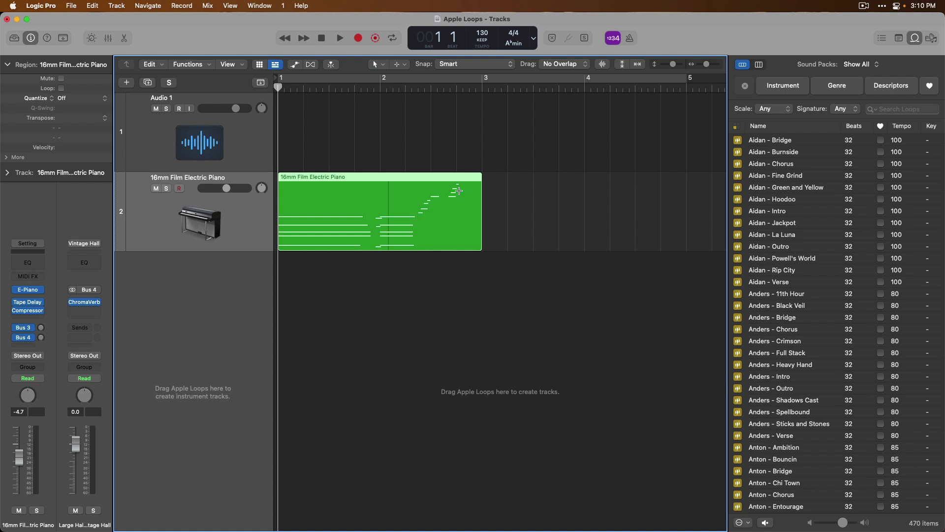
pyautogui.press('cmd+u')
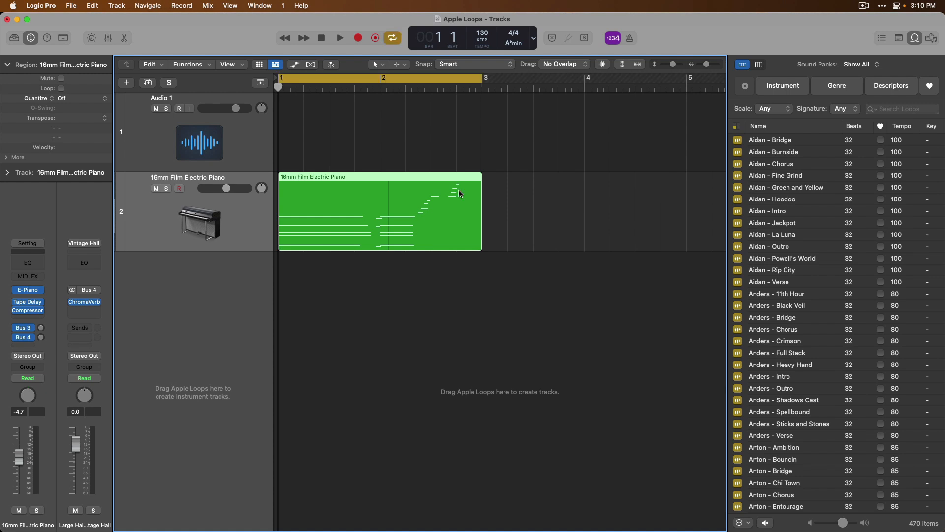
pyautogui.press('space')
pyautogui.click(760, 224)
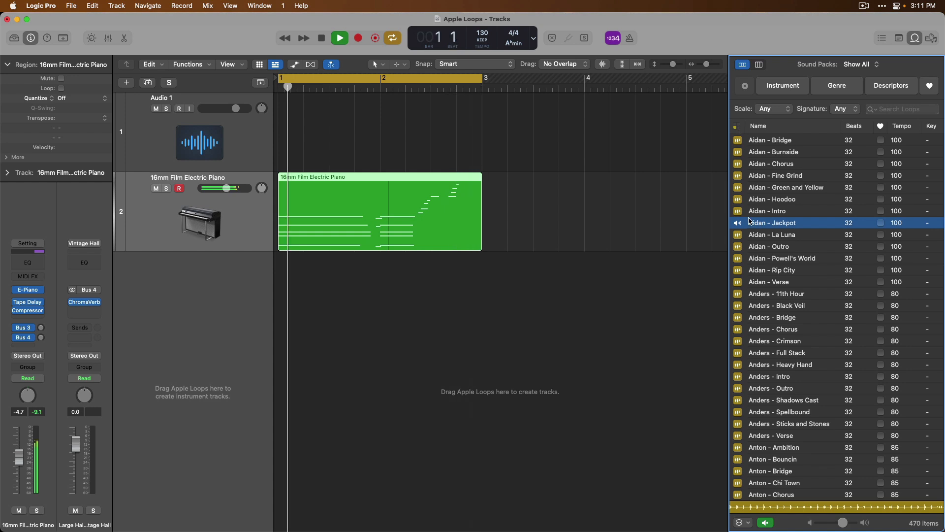
pyautogui.click(755, 282)
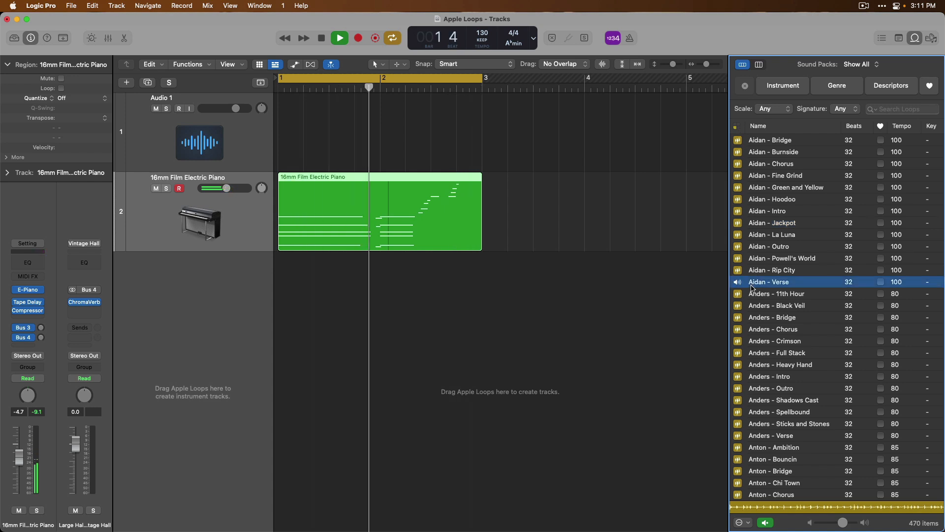
# Filter the loop list to show only Pattern Loops and audition Acid Funk Beat along with the cycling project.
pyautogui.click(736, 127)
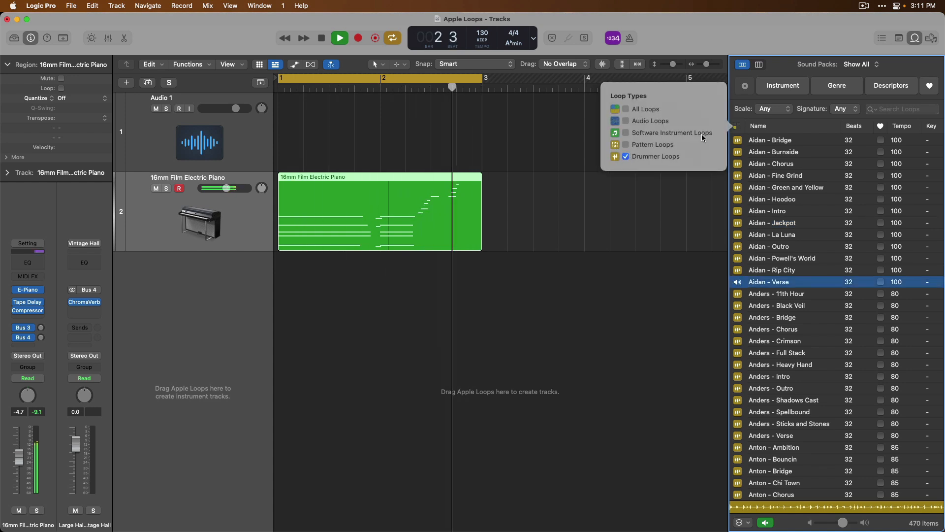
pyautogui.click(664, 146)
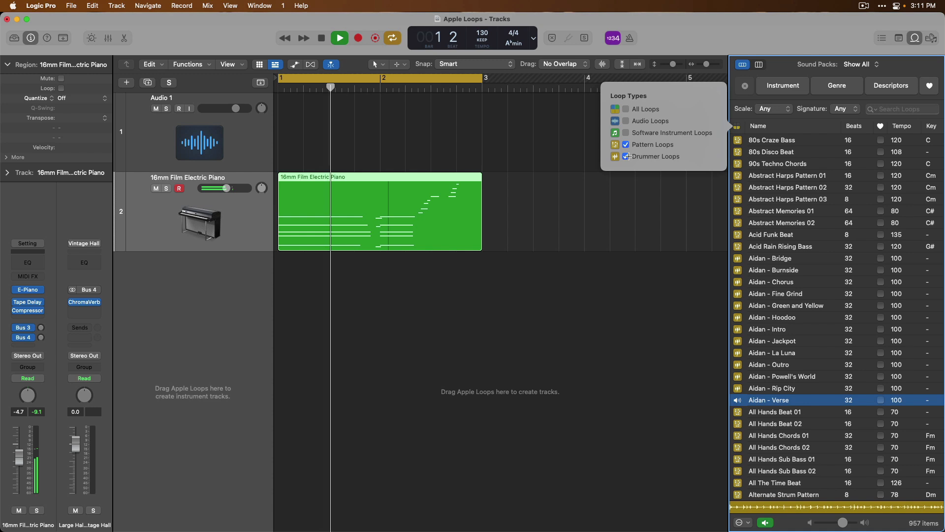
pyautogui.click(760, 235)
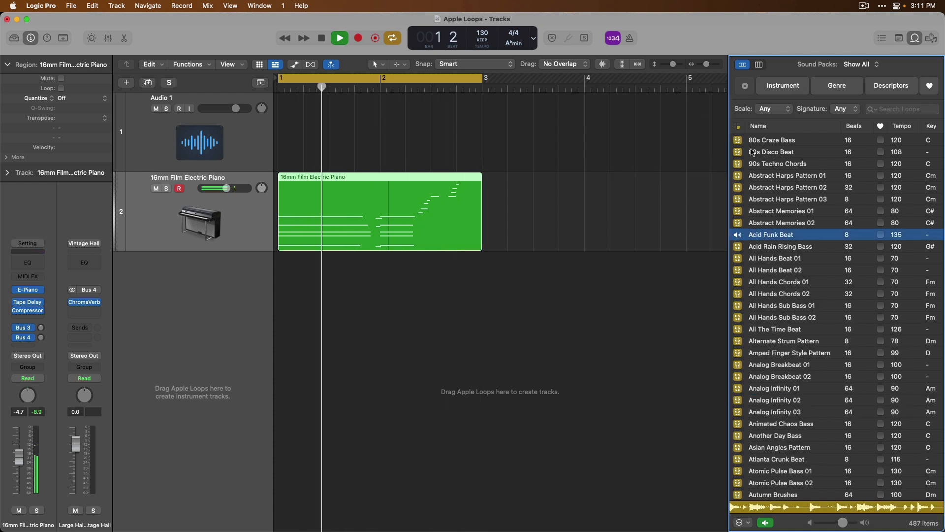
# Filter the list to only Audio Loops, audition 12-8 Acoustic Strum 03 and 12-8 Jazzy Drumset 03, and stop playback.
pyautogui.click(738, 126)
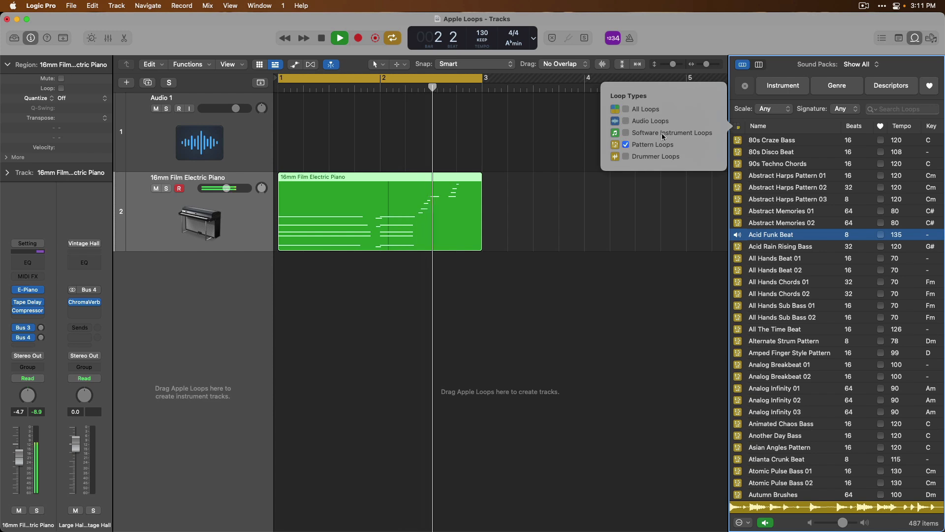
pyautogui.click(655, 120)
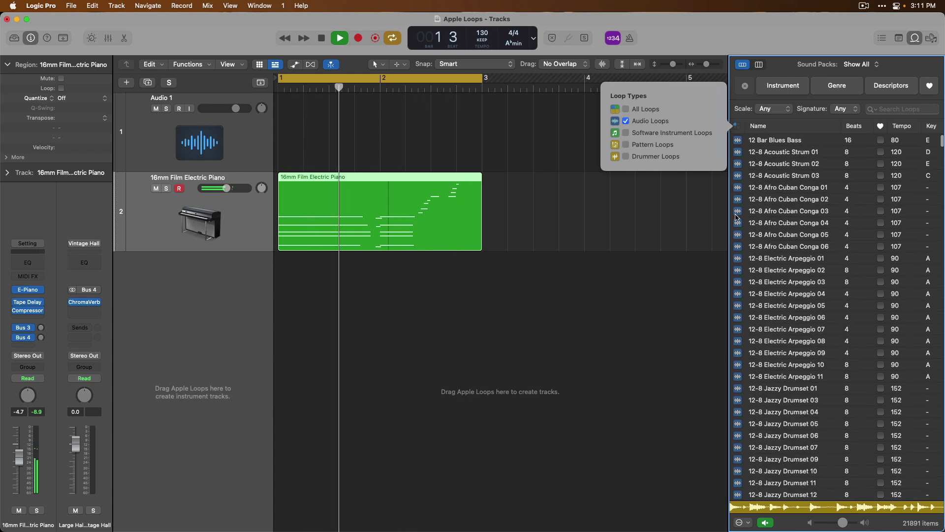
pyautogui.click(772, 176)
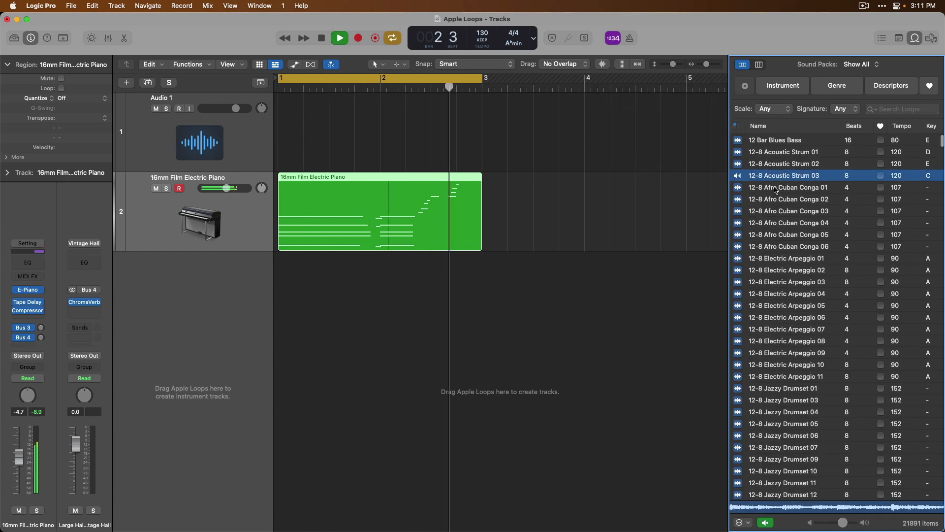
pyautogui.click(771, 395)
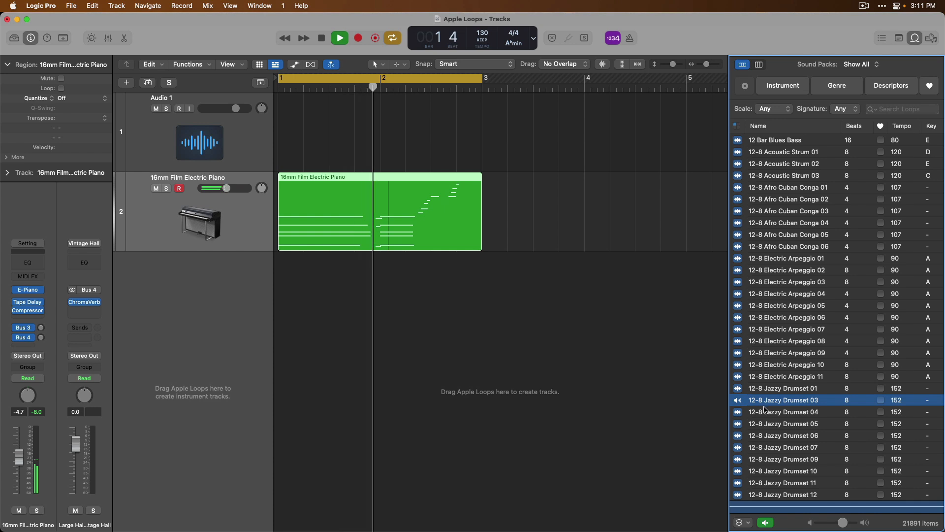
pyautogui.click(767, 402)
pyautogui.press('space')
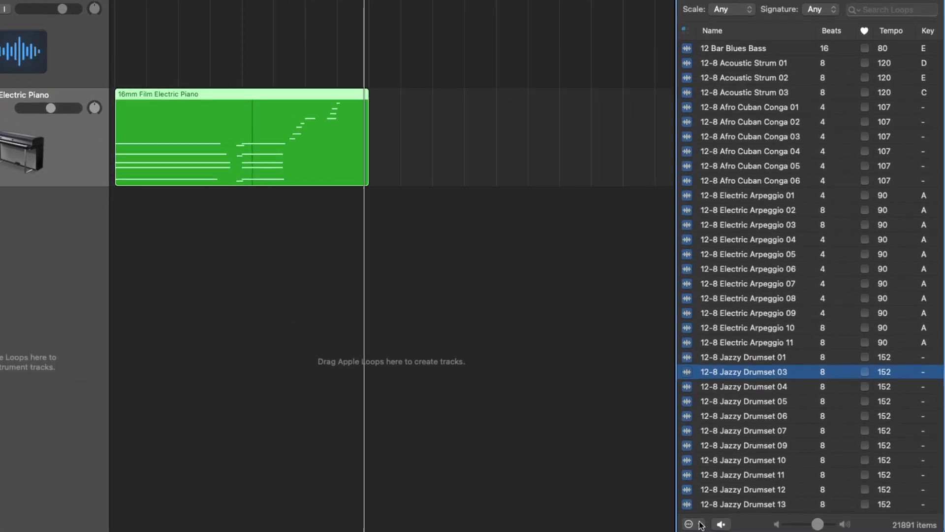
# Review the loop preview's playback key options and look through the list of audio loops.
pyautogui.click(749, 523)
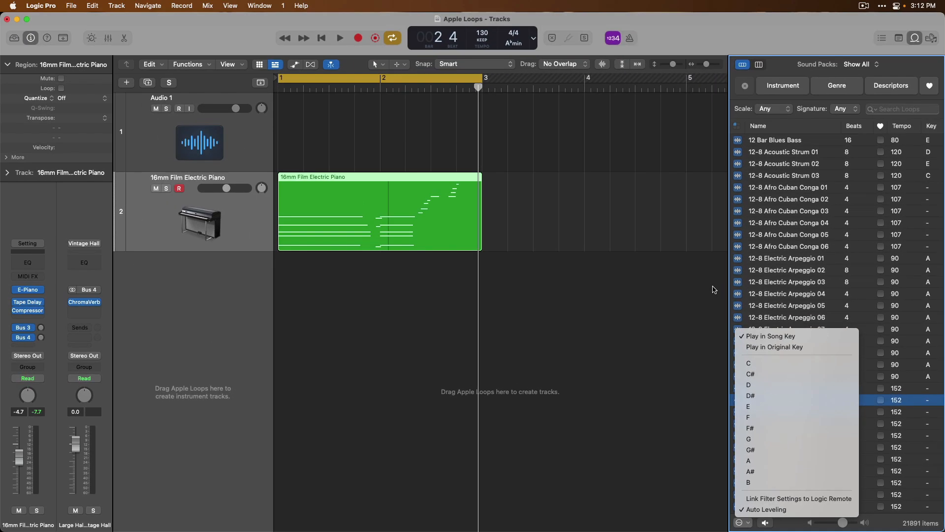
pyautogui.click(647, 217)
pyautogui.scroll(-20, 824, 274)
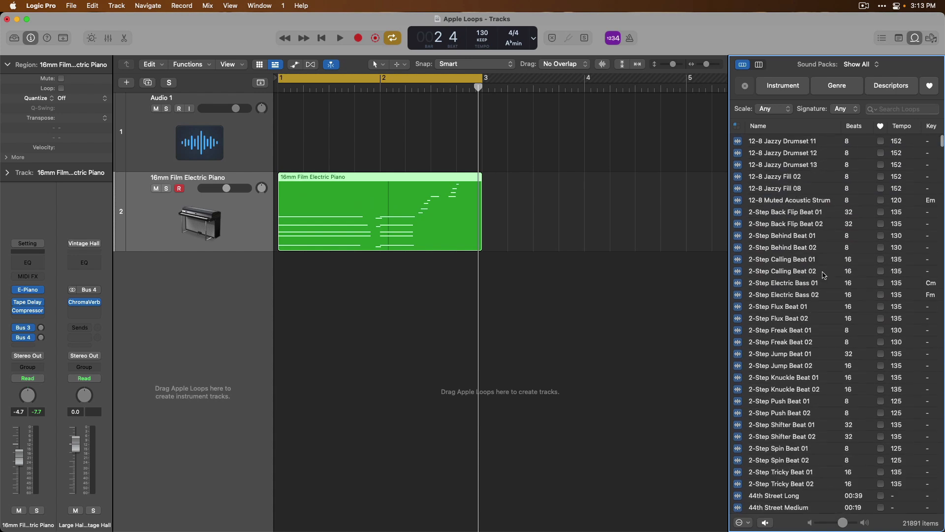
pyautogui.scroll(-20, 824, 275)
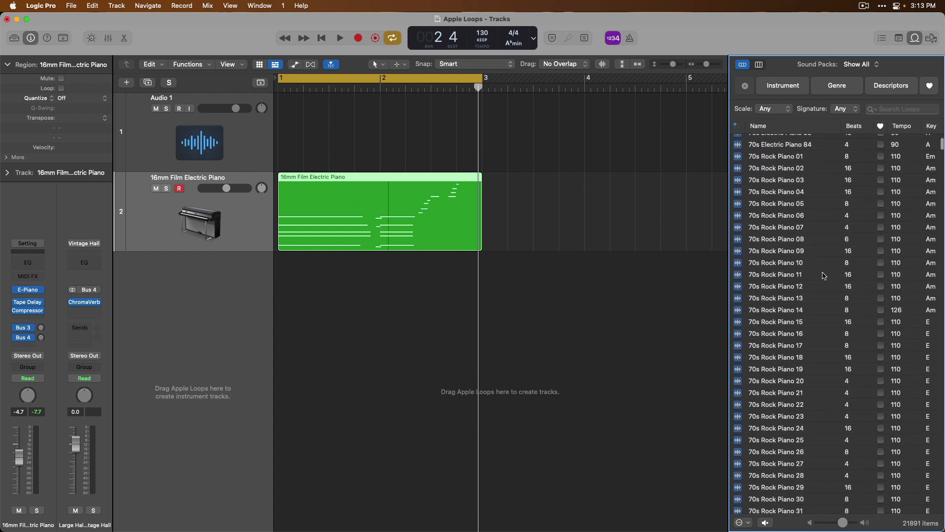
pyautogui.scroll(-10, 824, 275)
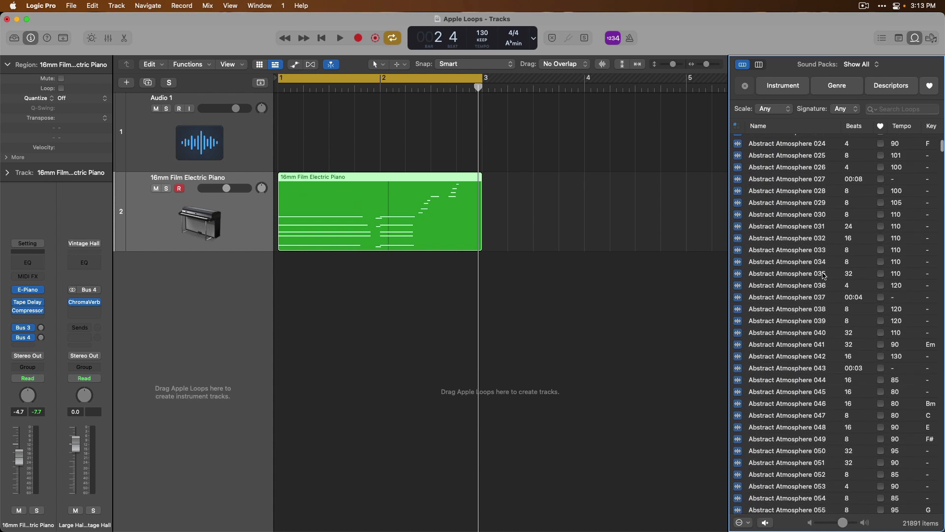
pyautogui.scroll(10, 823, 275)
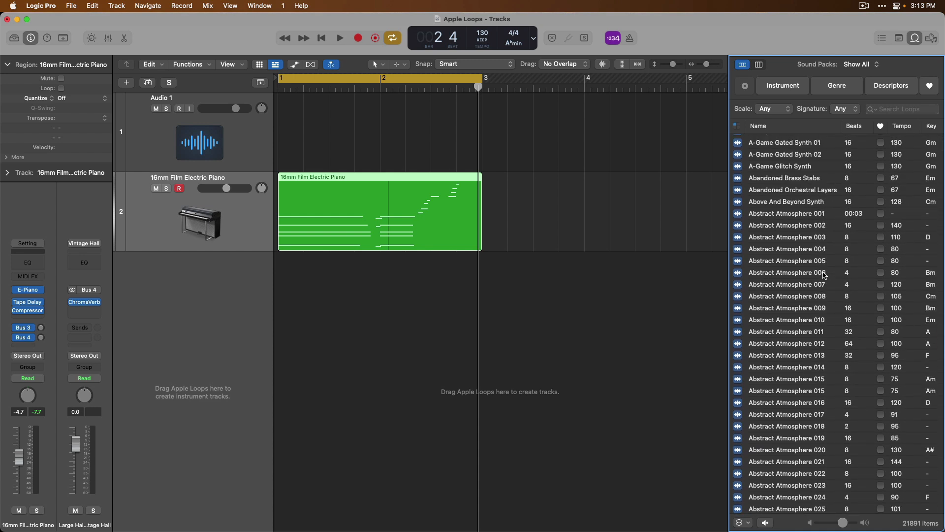
# Set the loop type filter to All Loops and recheck the enabled loop types.
pyautogui.click(736, 125)
pyautogui.click(654, 110)
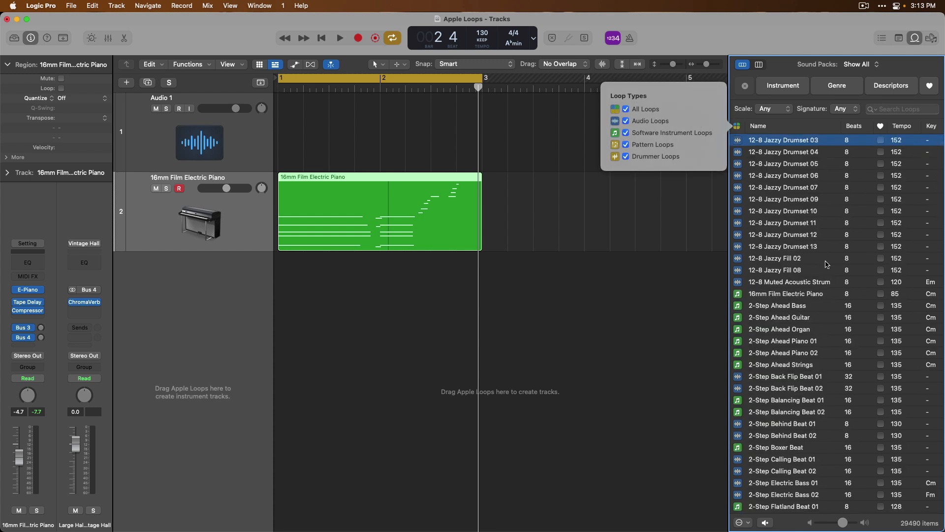
pyautogui.click(711, 284)
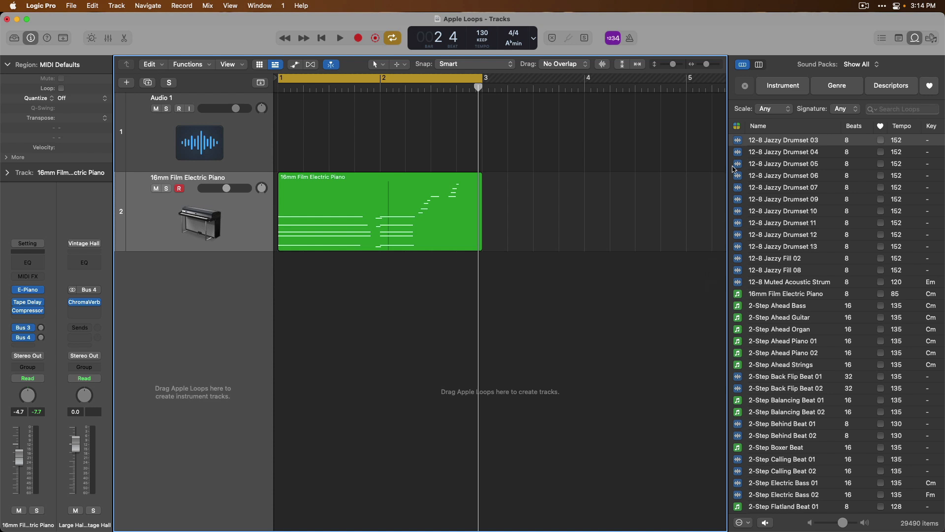
pyautogui.click(738, 127)
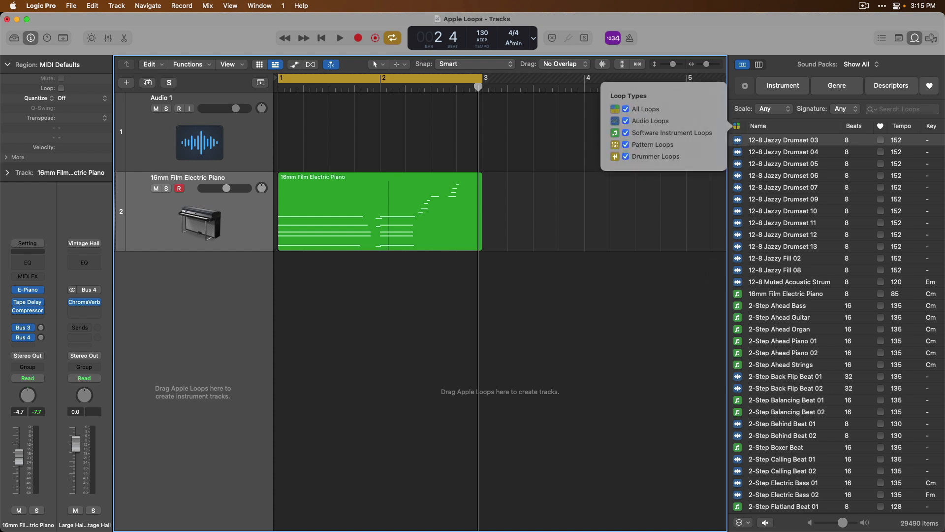
pyautogui.click(713, 178)
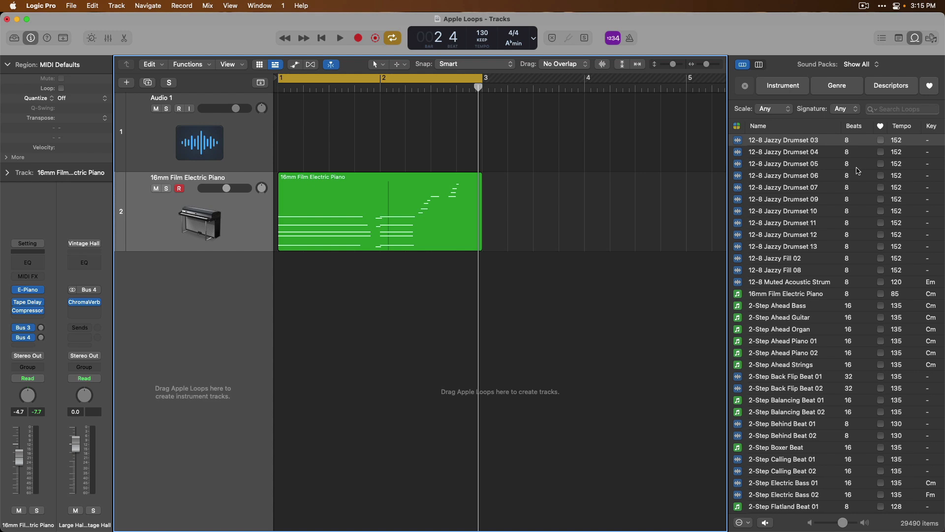
# Find 2-Step Thump Beat FX 18 in the loop list, audition it and stop the preview.
pyautogui.scroll(-20, 856, 170)
pyautogui.scroll(-15, 857, 171)
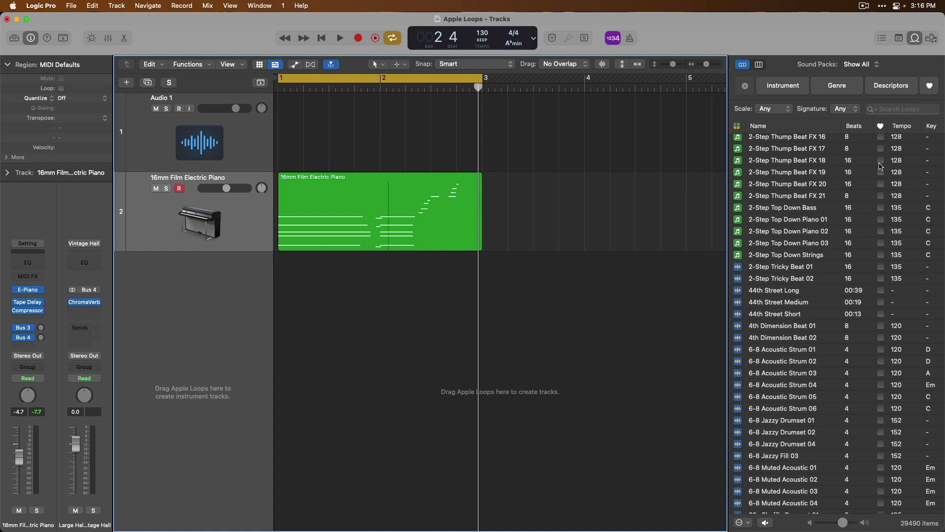
pyautogui.click(880, 161)
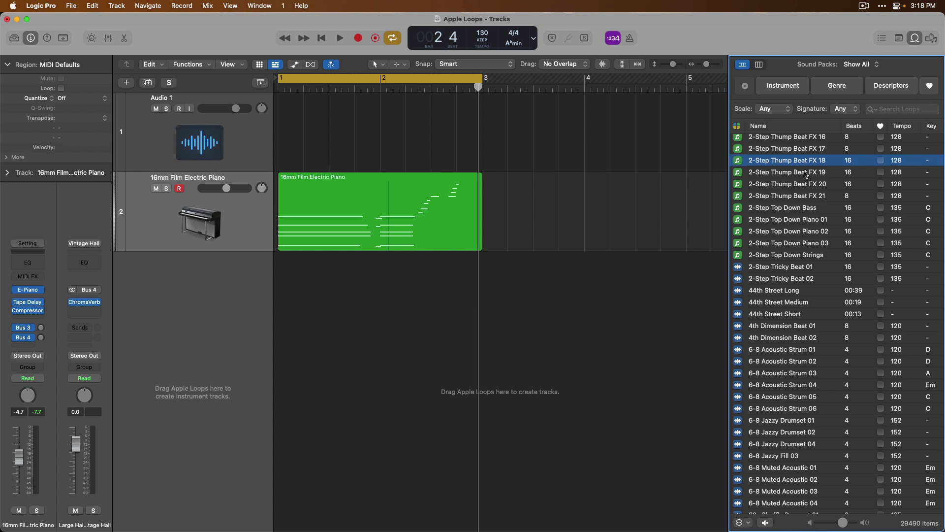
pyautogui.click(796, 165)
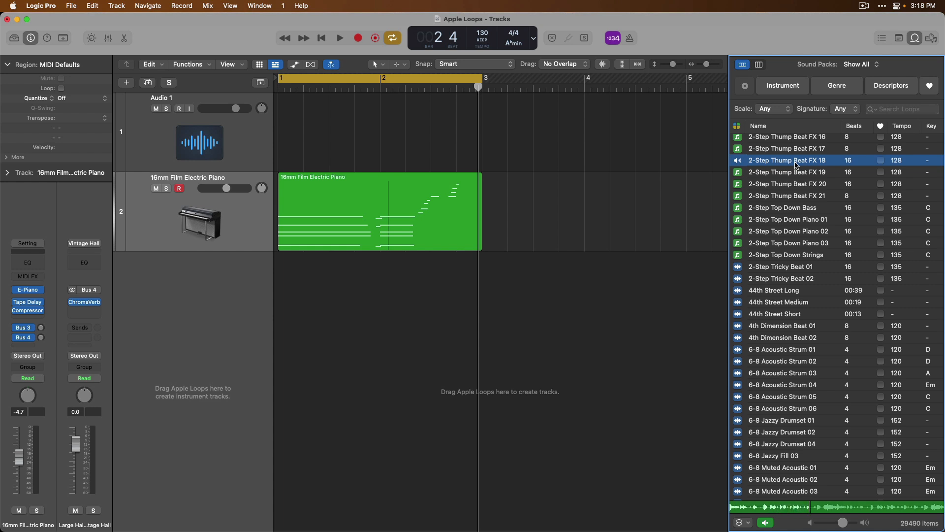
pyautogui.click(797, 165)
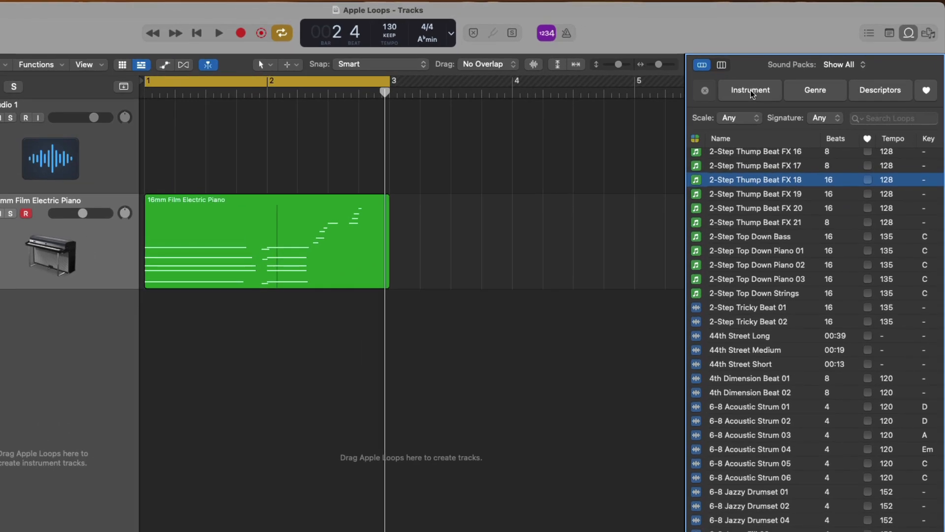
# Look through the available Instrument, Genre and Descriptors filter categories.
pyautogui.click(750, 91)
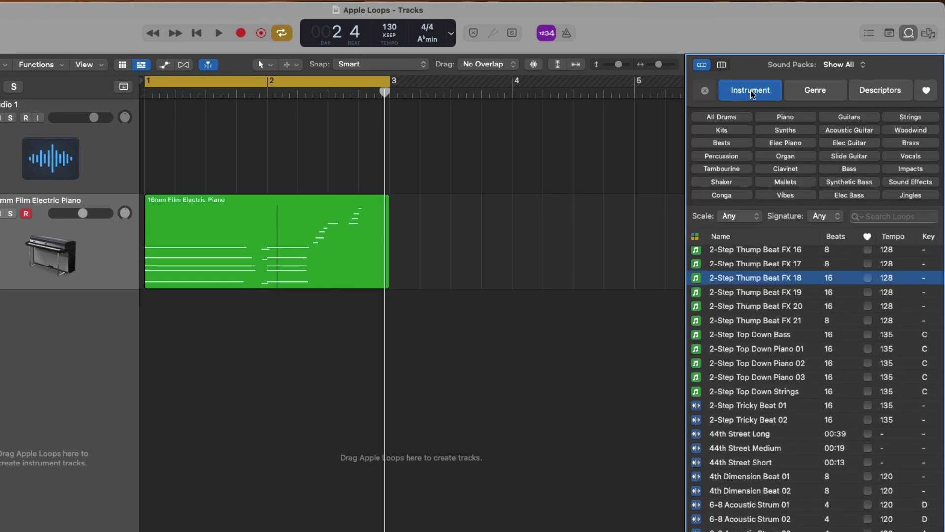
pyautogui.click(792, 94)
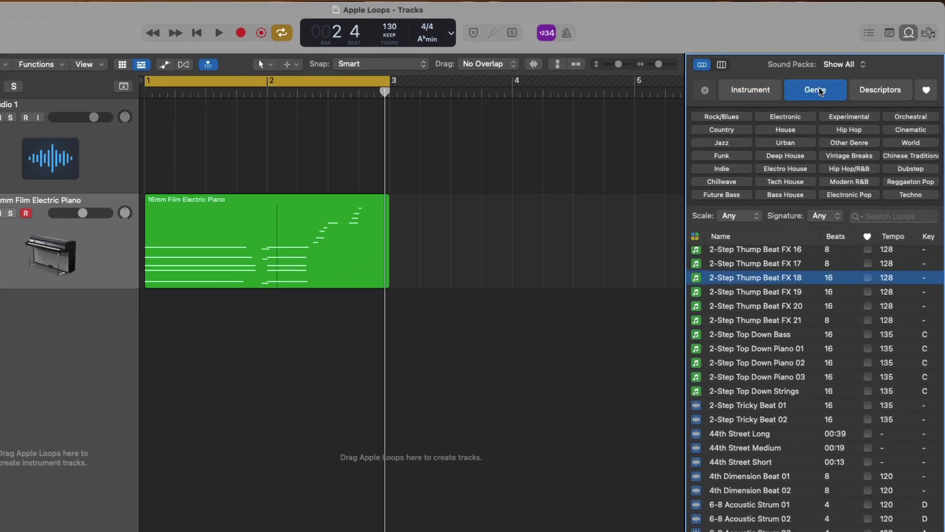
pyautogui.click(854, 89)
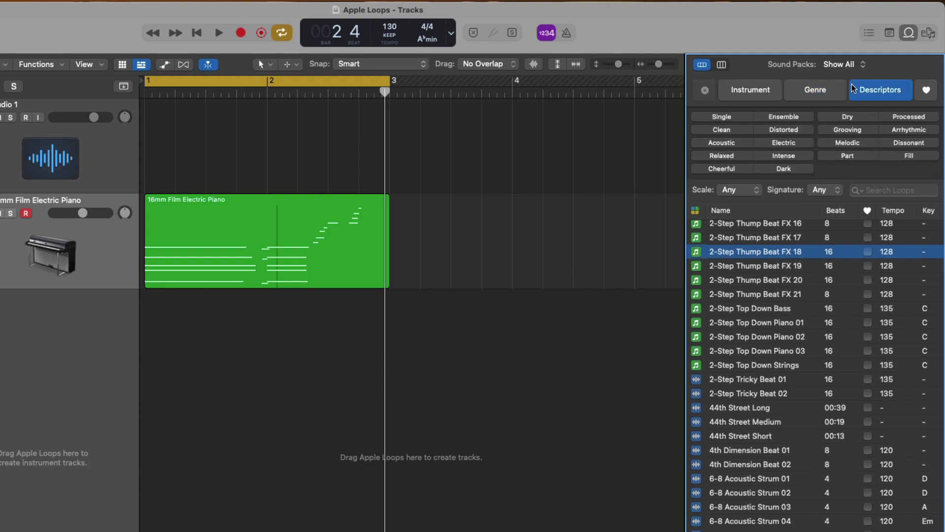
# Filter the loops to the Synths instrument, the Chillwave genre and the Grooving descriptor.
pyautogui.click(766, 89)
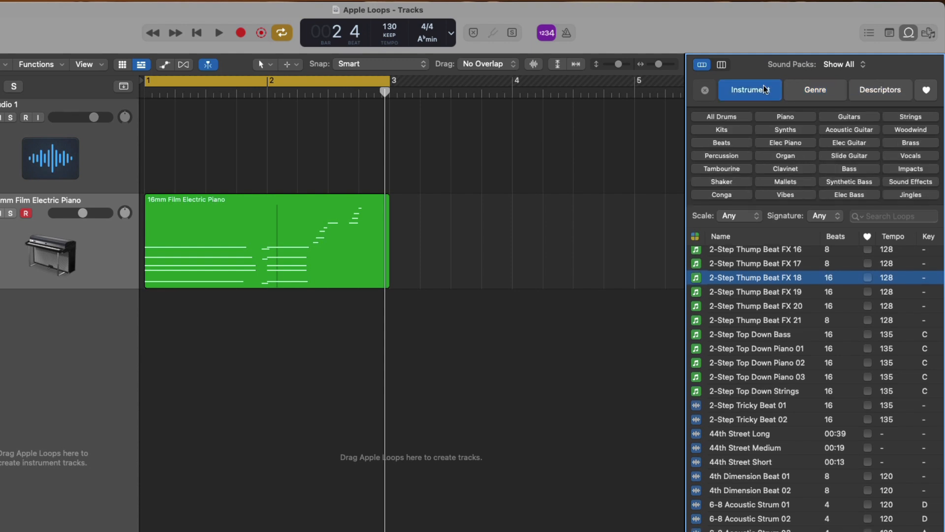
pyautogui.click(773, 130)
pyautogui.click(810, 97)
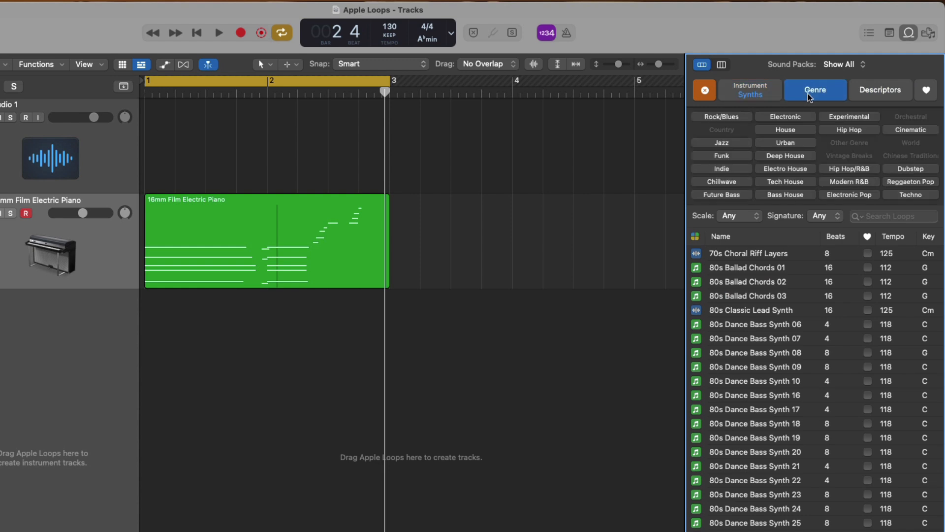
pyautogui.click(747, 182)
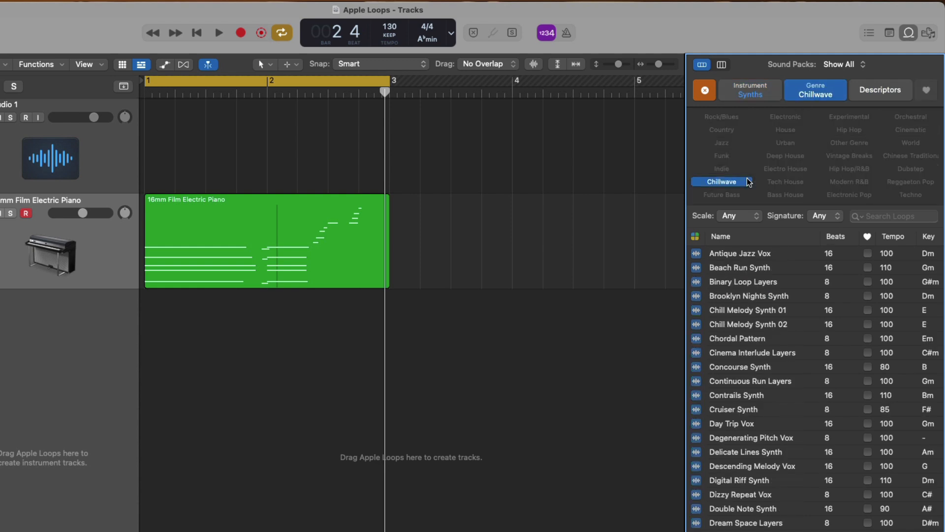
pyautogui.click(880, 96)
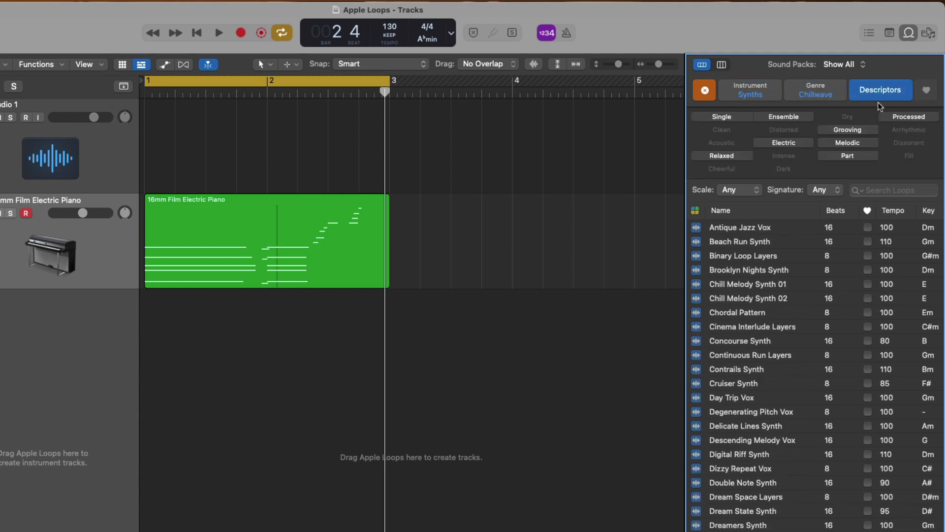
pyautogui.click(856, 131)
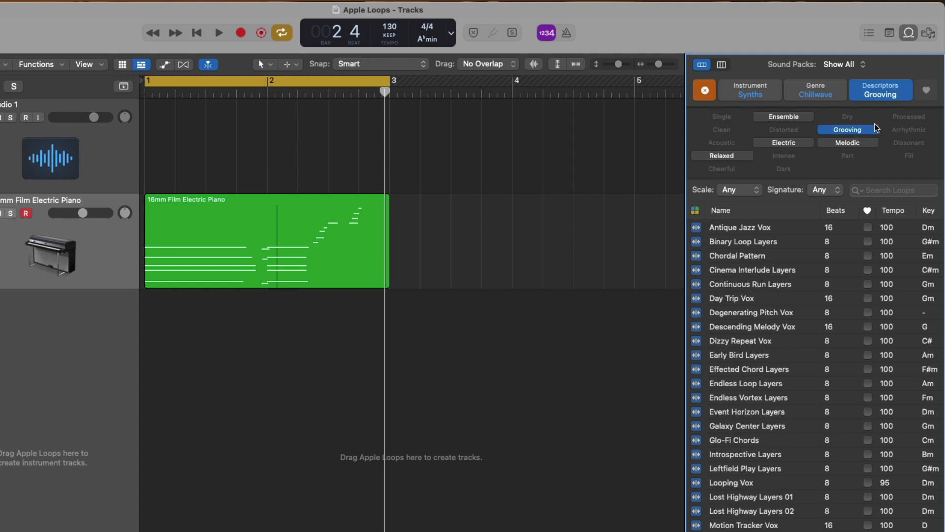
# Audition the filtered loops Antique Jazz Vox and Chordal Pattern and stop the preview.
pyautogui.click(761, 229)
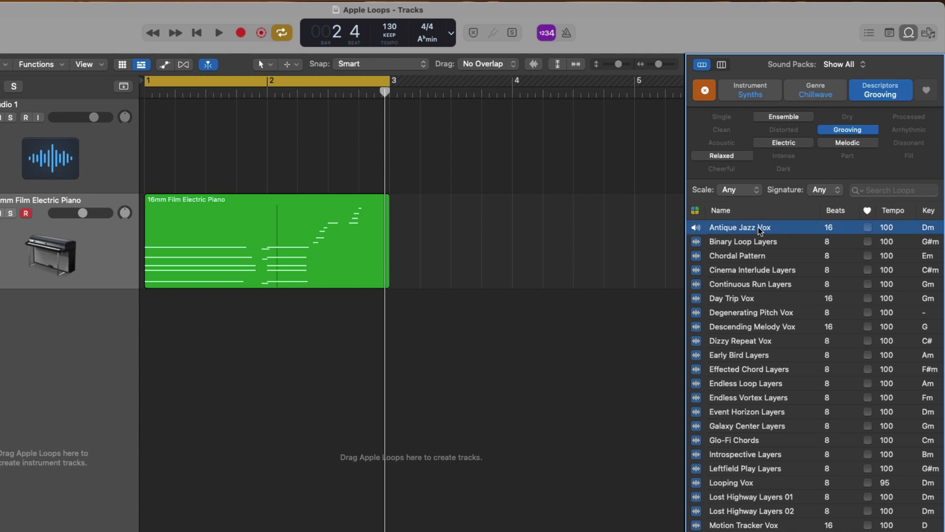
pyautogui.click(752, 257)
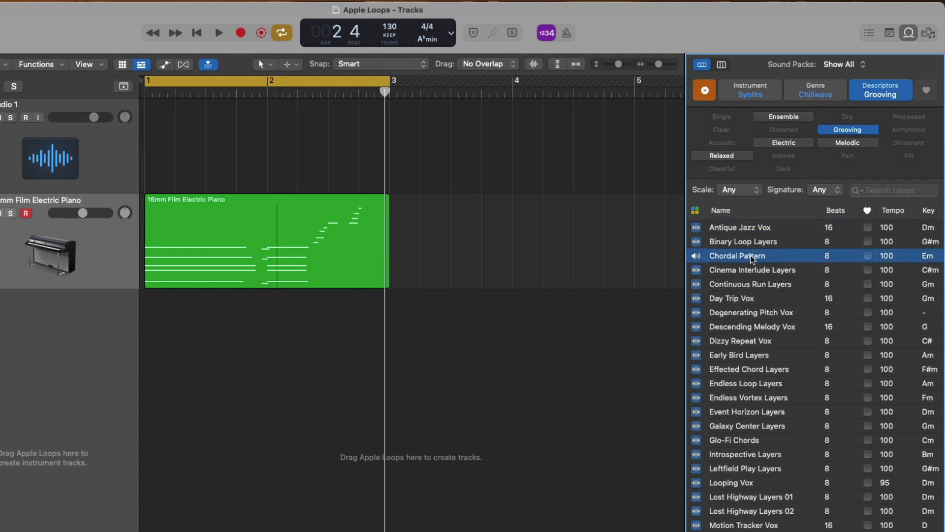
pyautogui.click(753, 260)
# Narrow the filtered loops to the Minor scale and a 6/8 time signature.
pyautogui.click(752, 193)
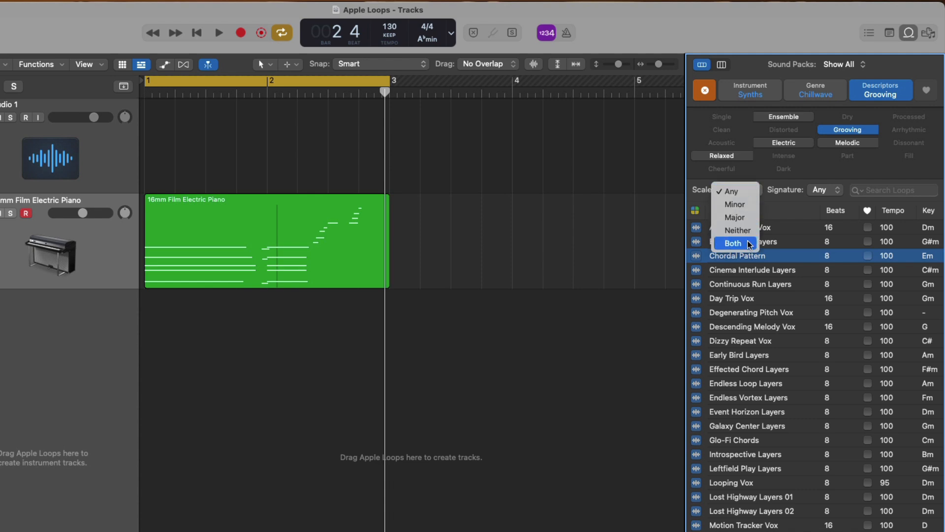
pyautogui.click(751, 204)
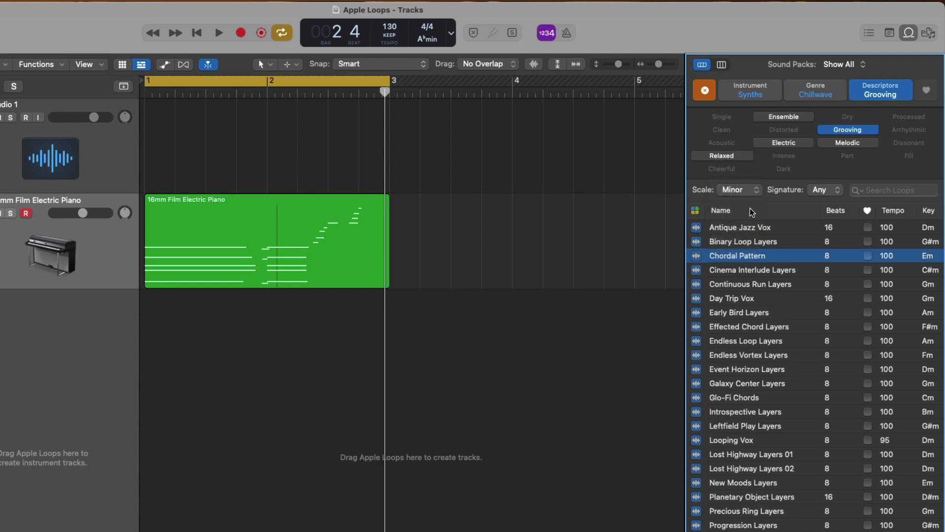
pyautogui.click(828, 191)
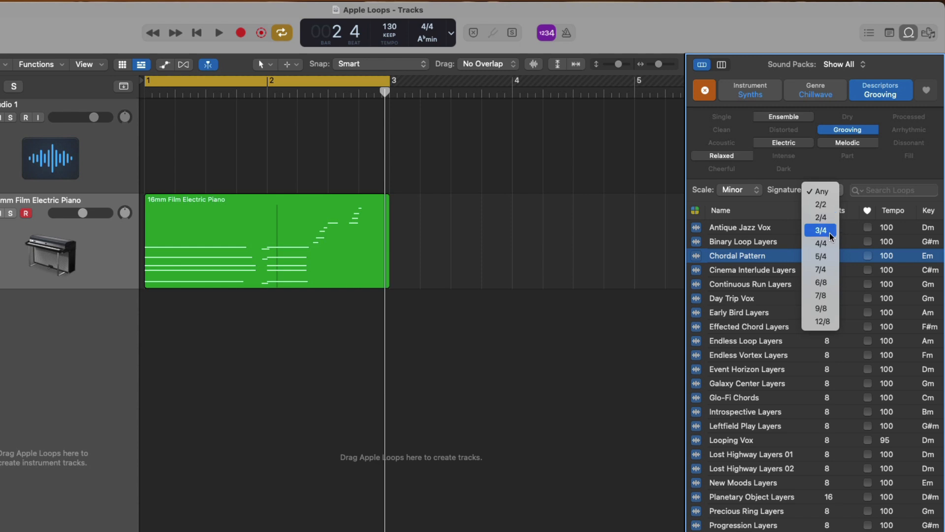
pyautogui.click(829, 281)
# Set the time signature filter to 4/4 and search the filtered loops for "vox".
pyautogui.click(834, 192)
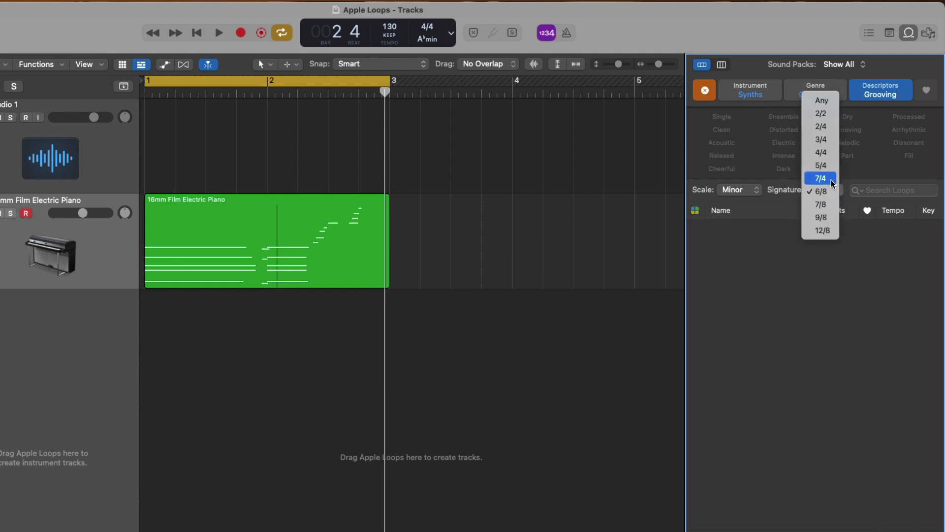
pyautogui.click(832, 157)
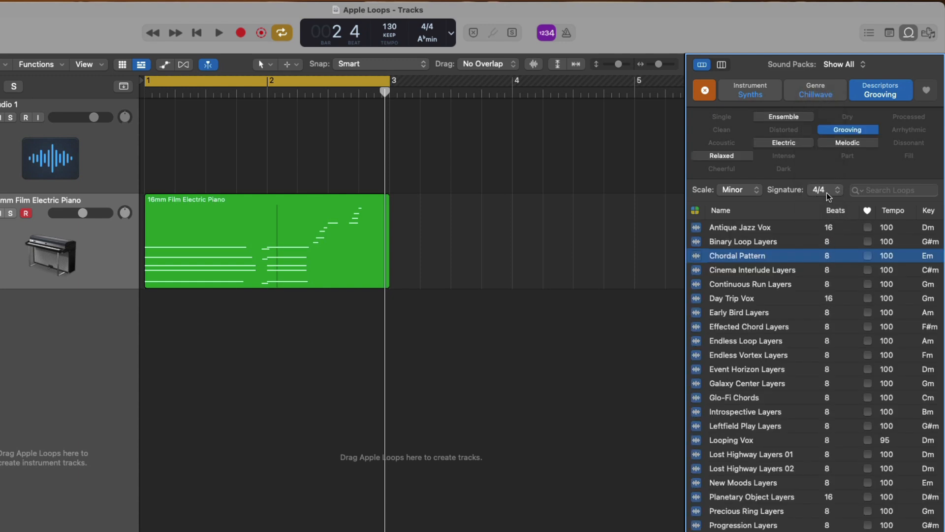
pyautogui.click(877, 191)
pyautogui.write('vox')
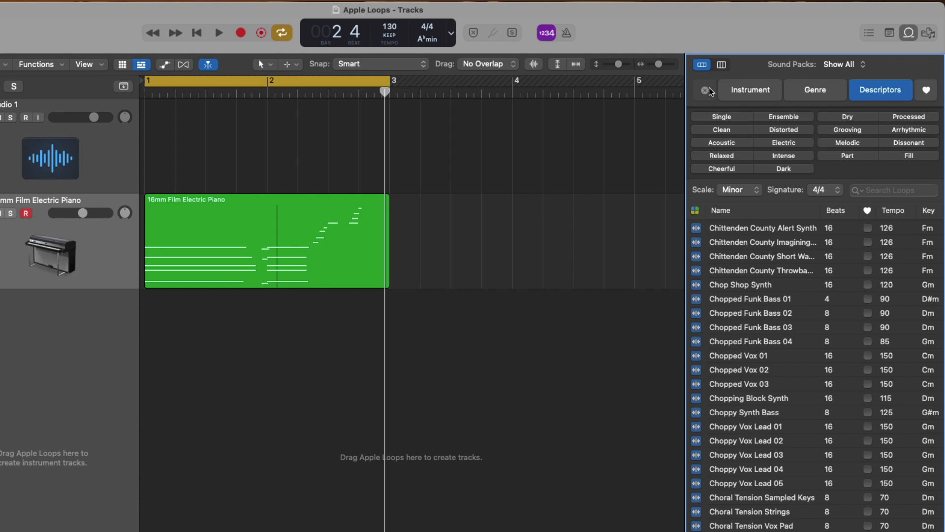
# Reset the loop list's Scale and Signature filters to Any.
pyautogui.click(733, 191)
pyautogui.click(731, 178)
pyautogui.click(819, 191)
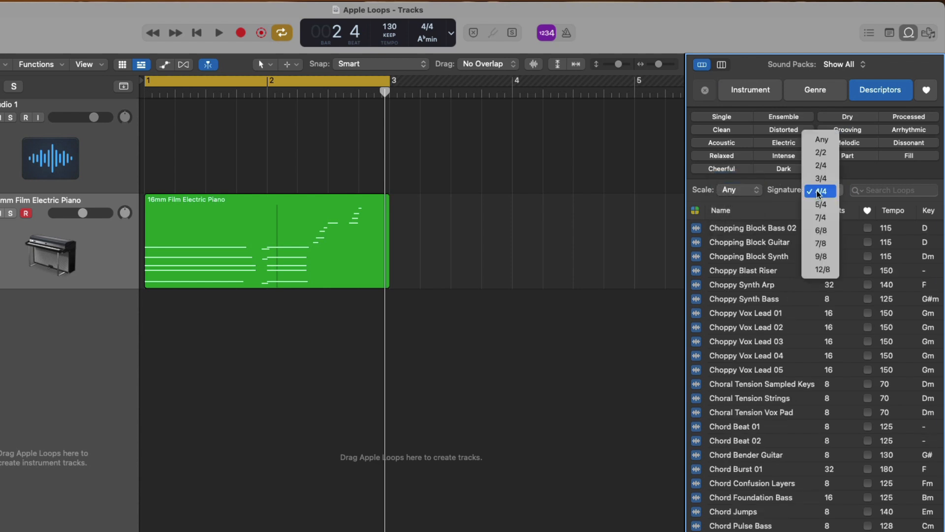
pyautogui.click(822, 140)
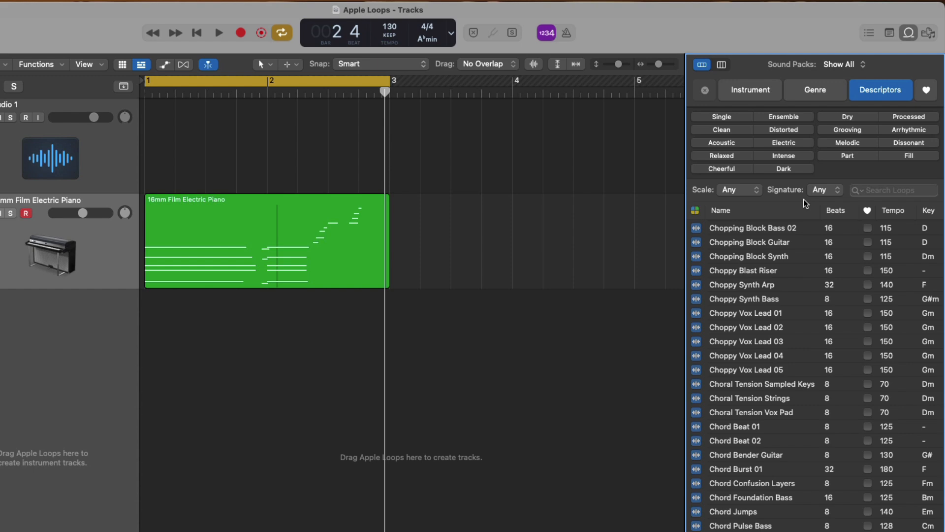
# Show only the Studio Strings sound pack and audition Closing Fast Strings 02, Eastern Sun String Lead 01 and Gaining Ground String Arp 01.
pyautogui.click(833, 67)
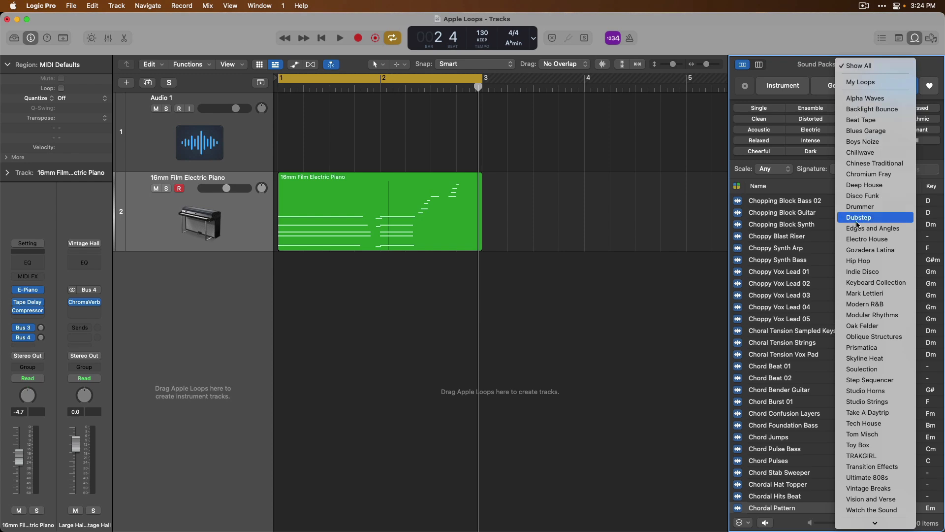
pyautogui.click(843, 401)
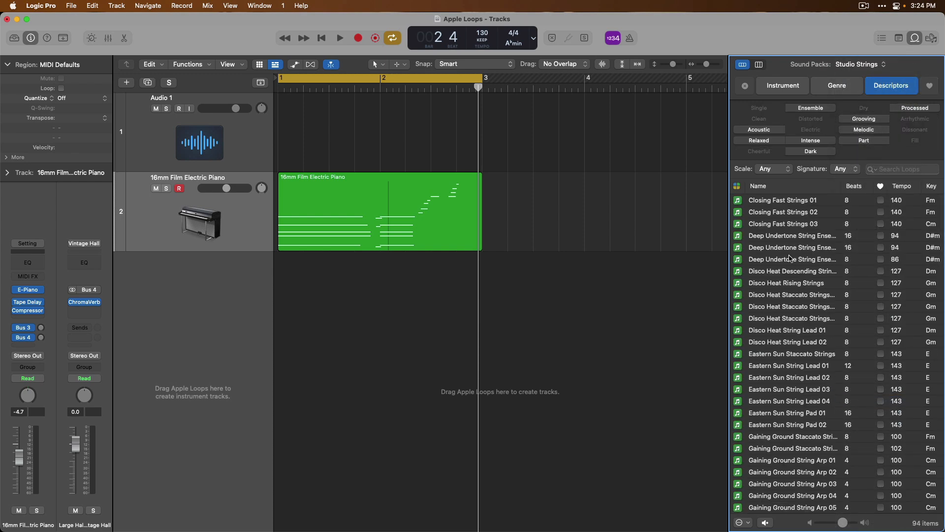
pyautogui.click(784, 215)
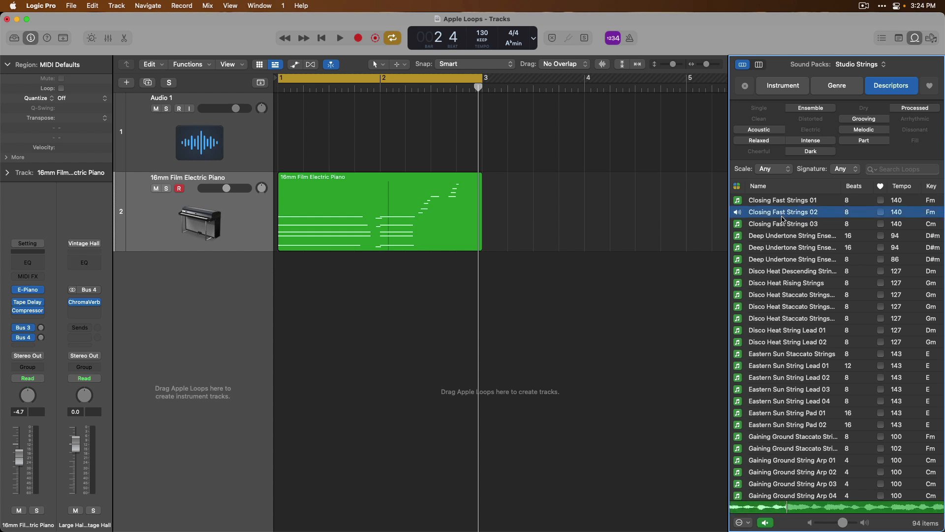
pyautogui.click(790, 366)
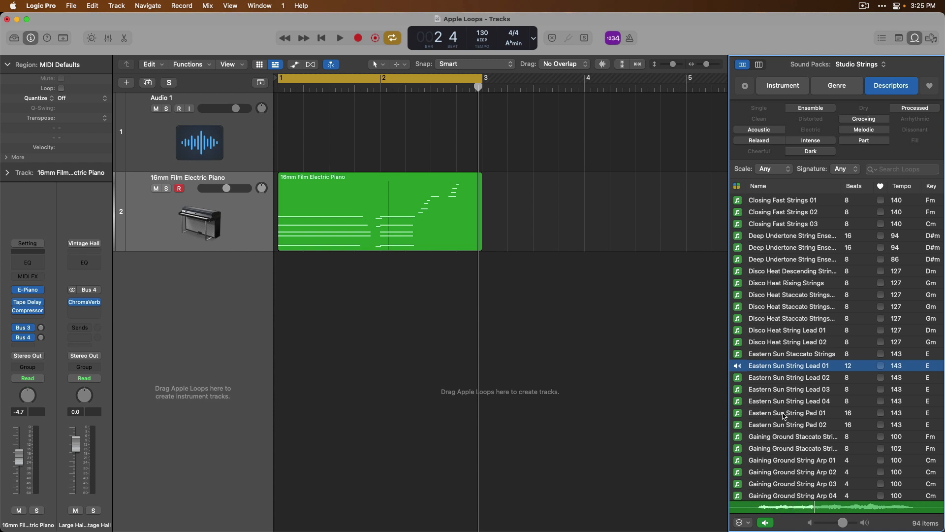
pyautogui.click(779, 461)
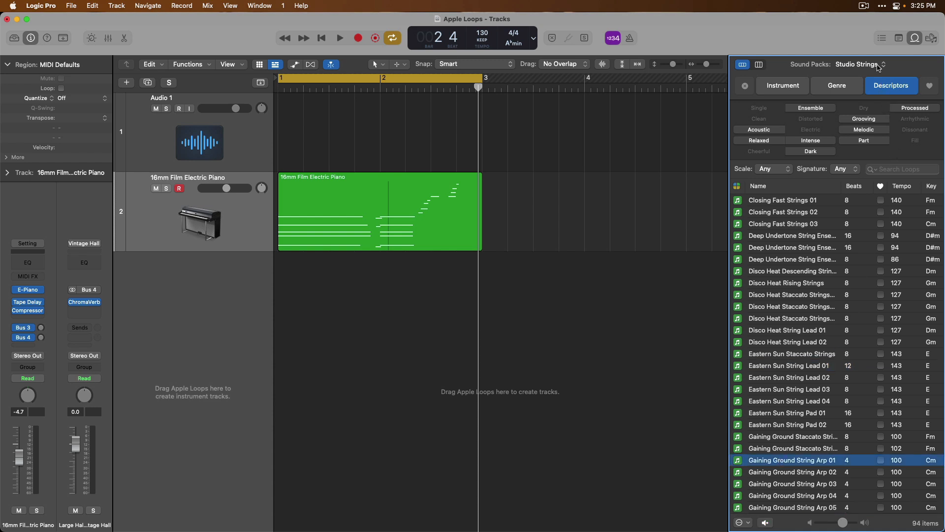
# Switch the sound pack filter back to Show All.
pyautogui.click(879, 67)
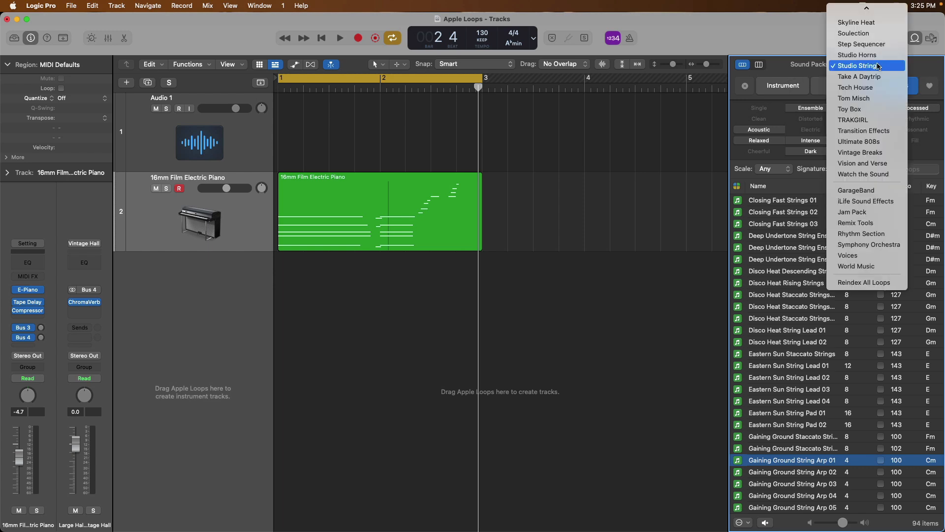
pyautogui.scroll(10, 878, 66)
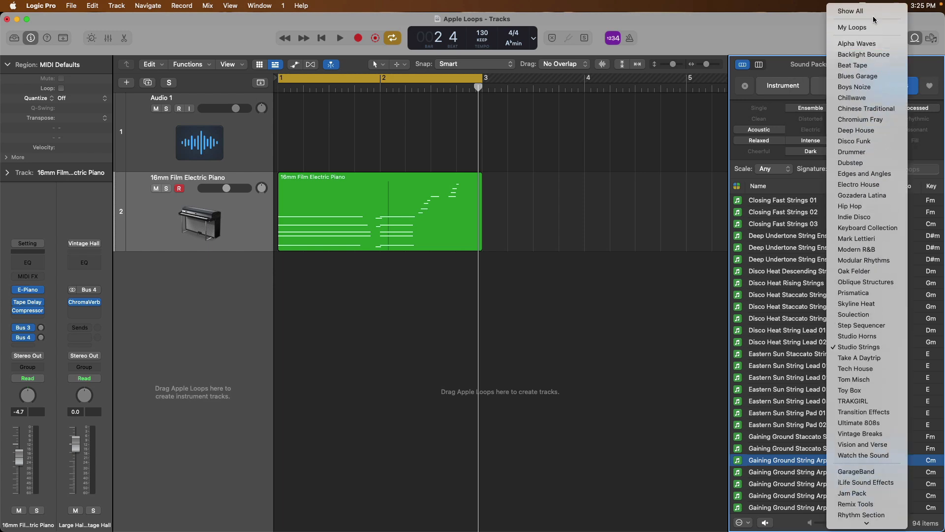
pyautogui.click(875, 12)
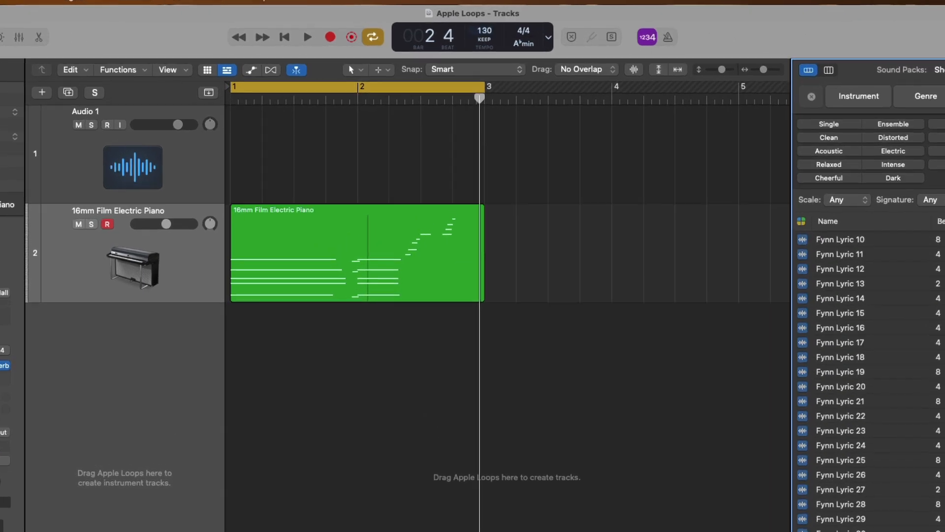
# Set the project tempo to 120 and the key signature to C major.
pyautogui.write('120')
pyautogui.press('Return')
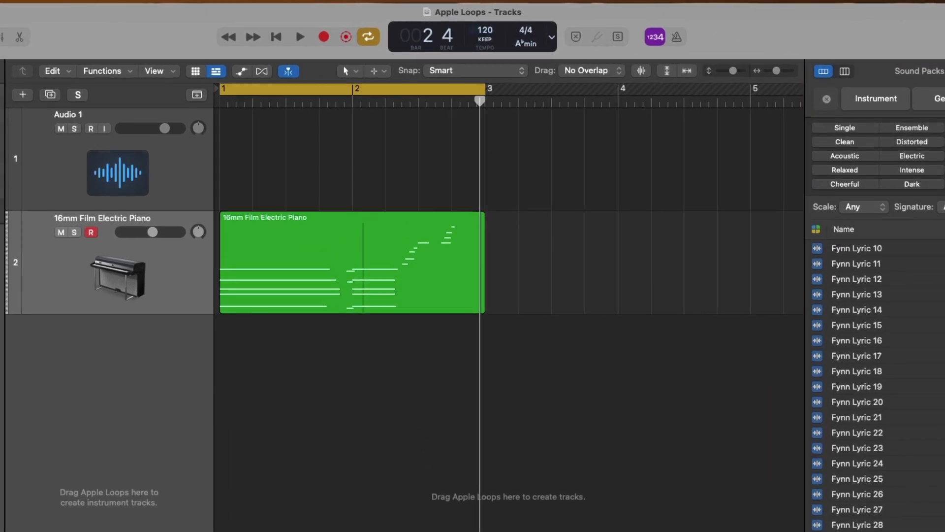
pyautogui.click(523, 46)
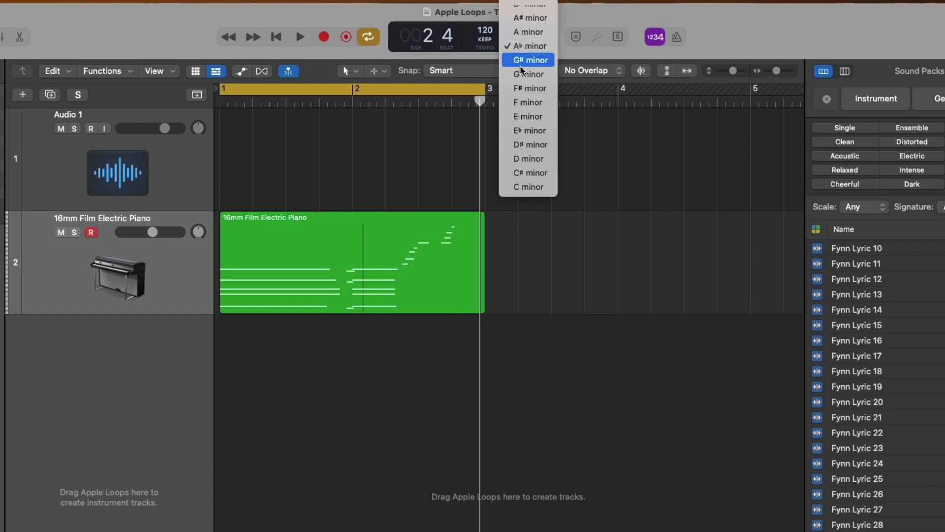
pyautogui.click(530, 110)
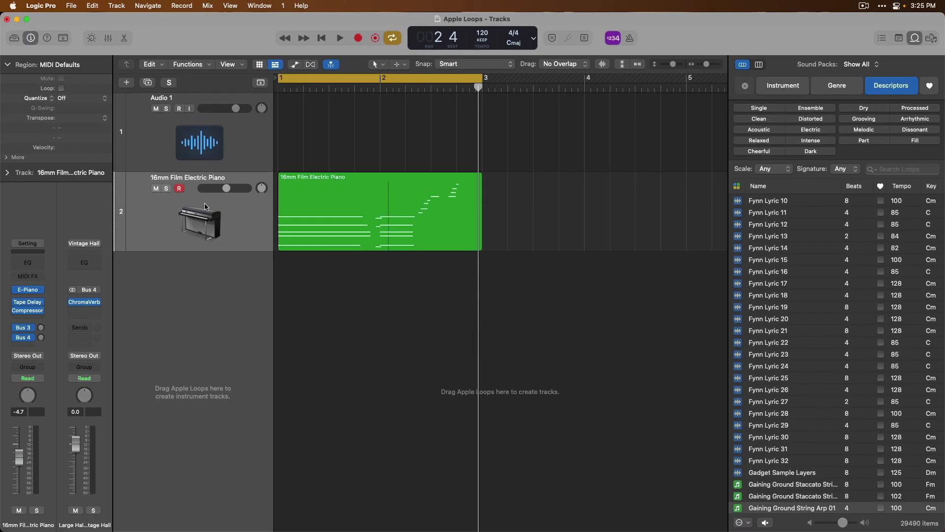
# Delete the 16mm Film Electric Piano track with its region and turn off cycle mode with the playhead at the project start.
pyautogui.click(202, 214)
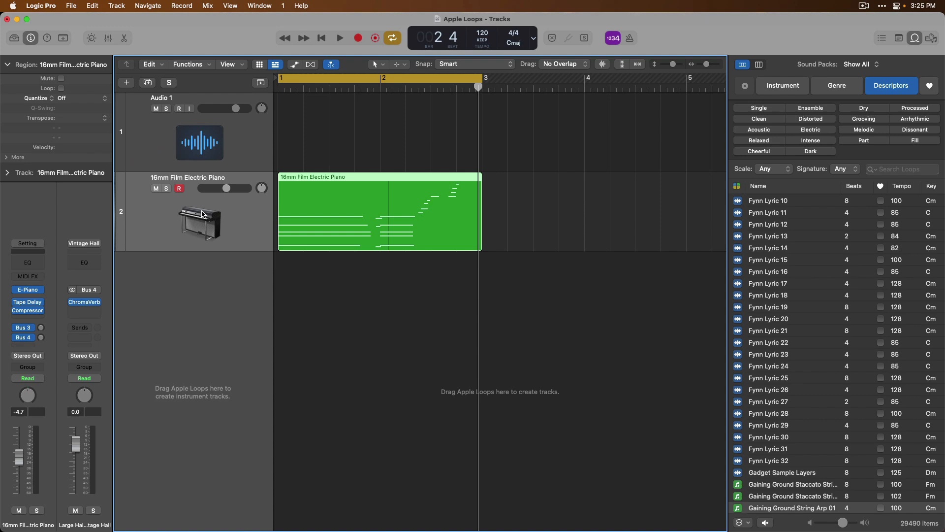
pyautogui.press('super+BackSpace')
pyautogui.press('Return')
pyautogui.press('c')
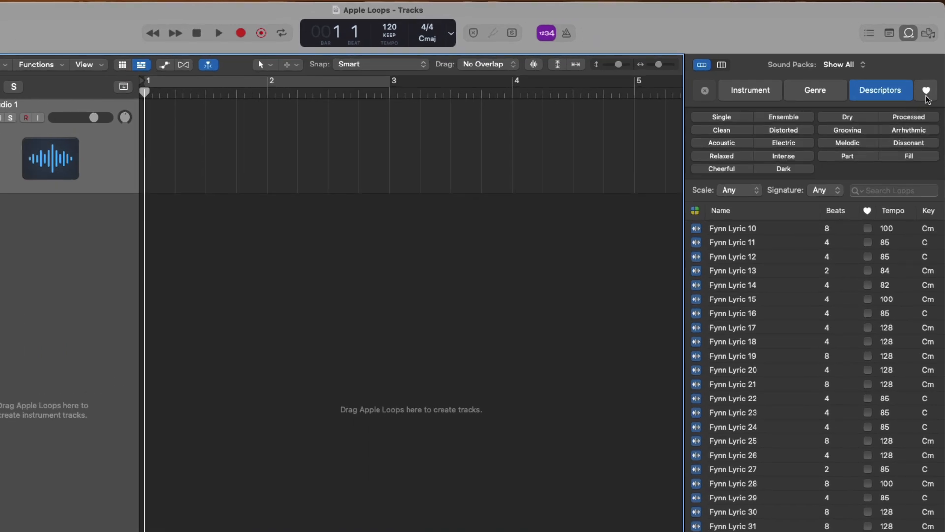
# List only the favorite loops and add Beachside Electric 01 at bar 1 on a new instrument track.
pyautogui.click(926, 93)
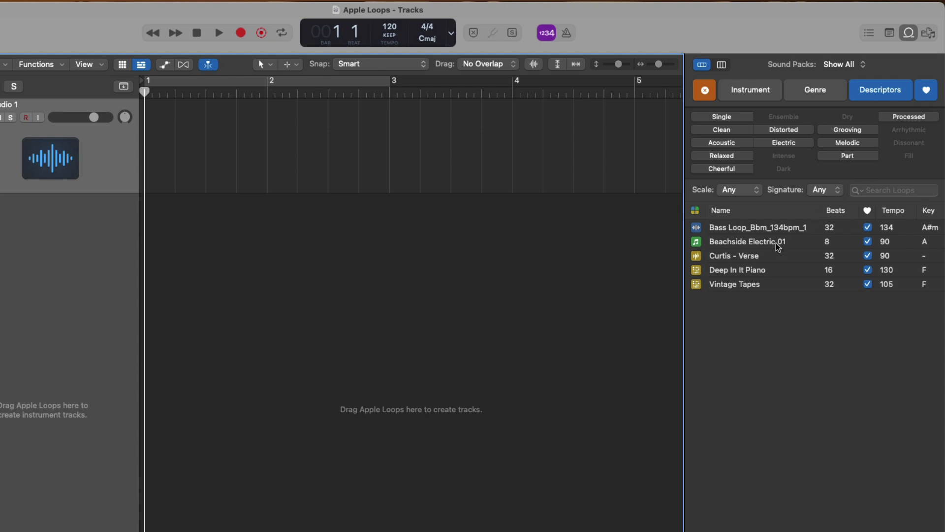
pyautogui.moveTo(775, 247); pyautogui.dragTo(147, 227)
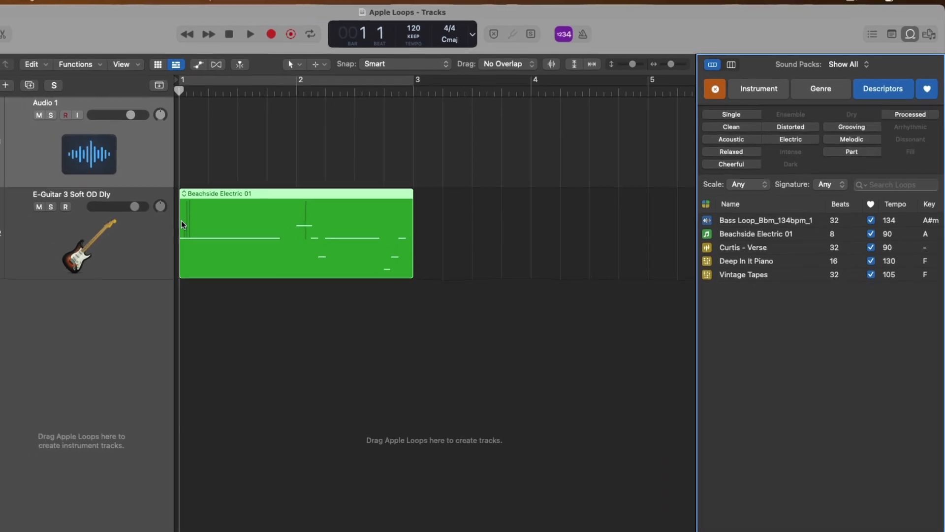
pyautogui.click(270, 217)
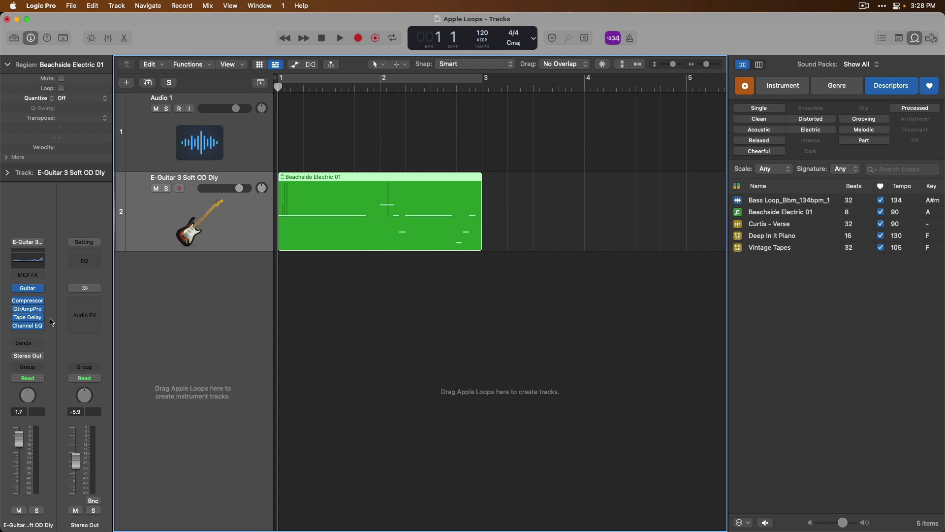
# Listen to the Beachside Electric 01 instrument region and return the playhead to the start.
pyautogui.press('space')
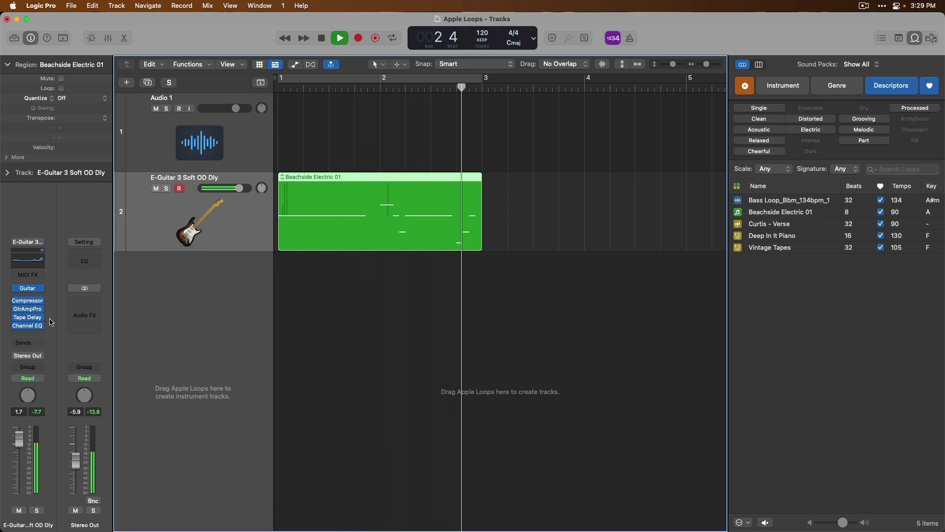
pyautogui.press('space')
pyautogui.press('Return')
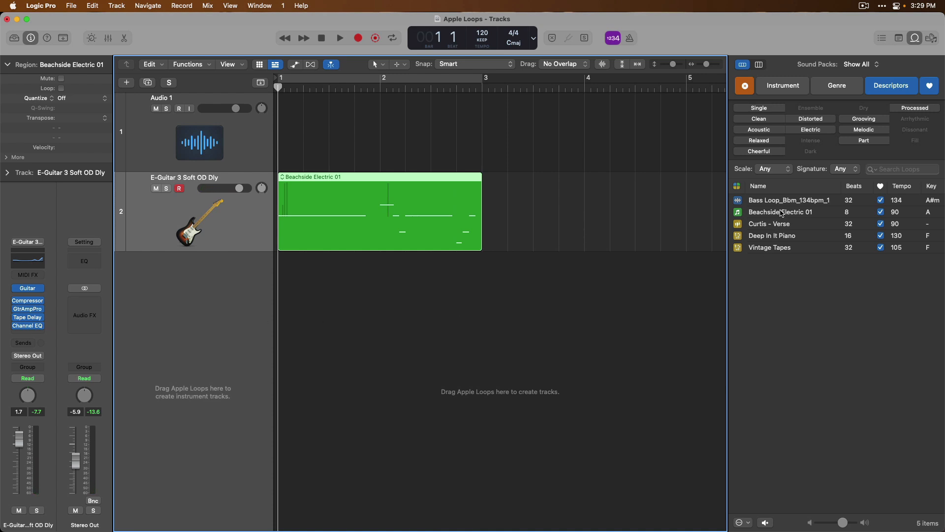
# Add a second Beachside Electric 01 loop at bar 3, inspect its notes in the Piano Roll, and remove it.
pyautogui.moveTo(782, 212); pyautogui.dragTo(504, 203)
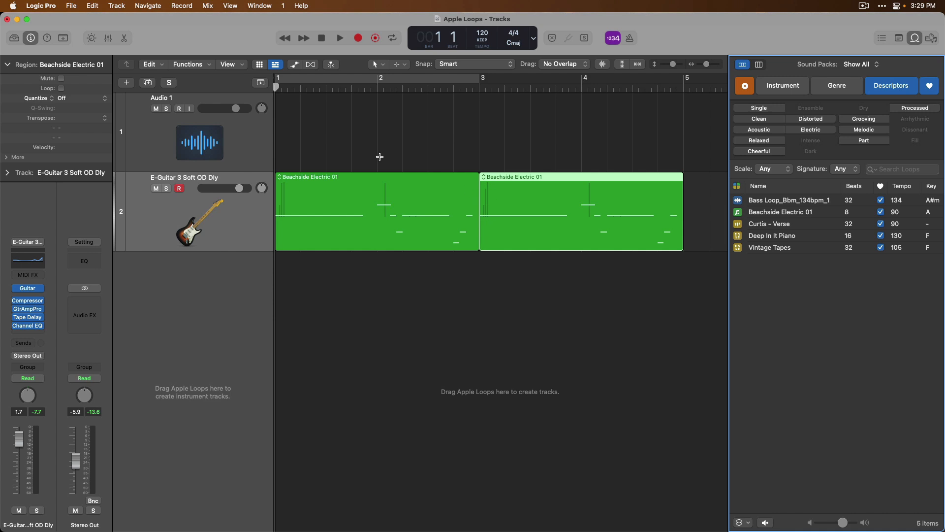
pyautogui.click(123, 38)
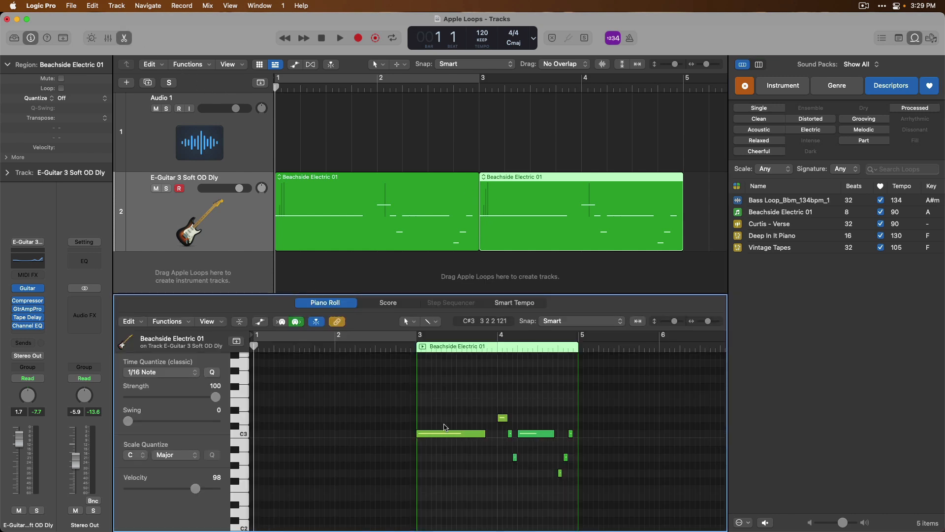
pyautogui.press('e')
pyautogui.press('Delete')
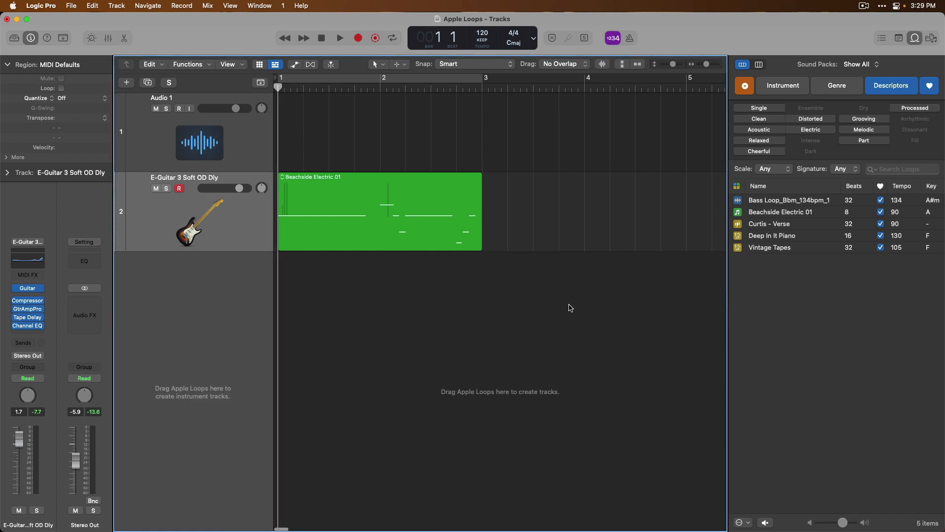
# Add Beachside Electric 01 at bar 1 on the Audio 1 track, keeping the track format.
pyautogui.moveTo(769, 213); pyautogui.dragTo(281, 131)
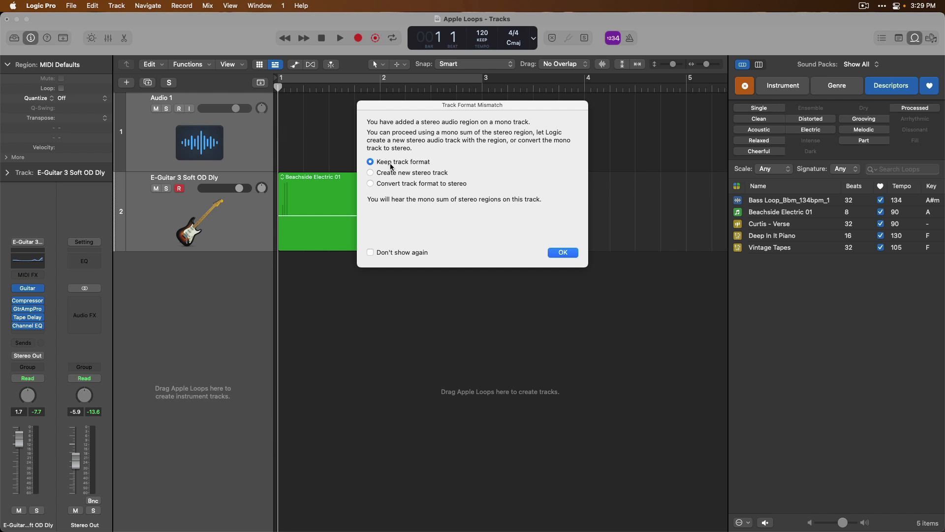
pyautogui.click(552, 251)
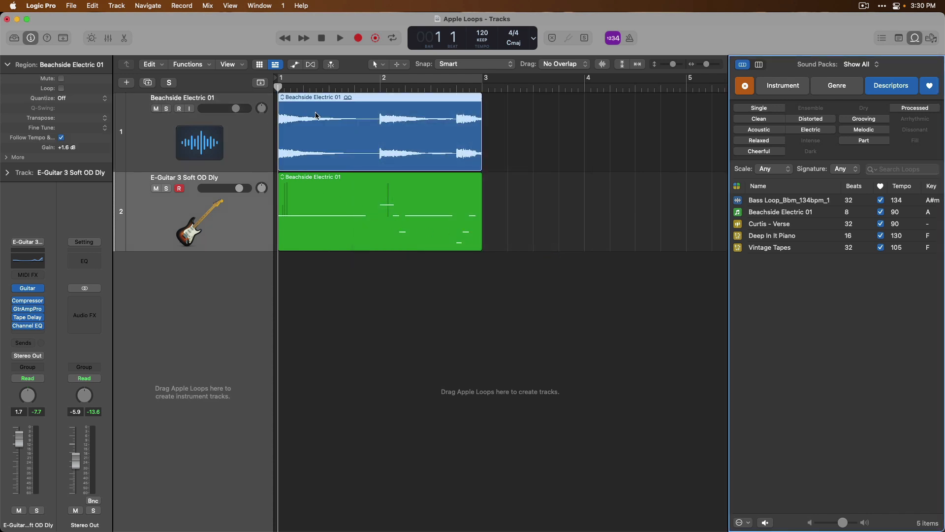
# Play the audio version of Beachside Electric 01 soloed, then unsolo its track and delete the audio region.
pyautogui.click(234, 138)
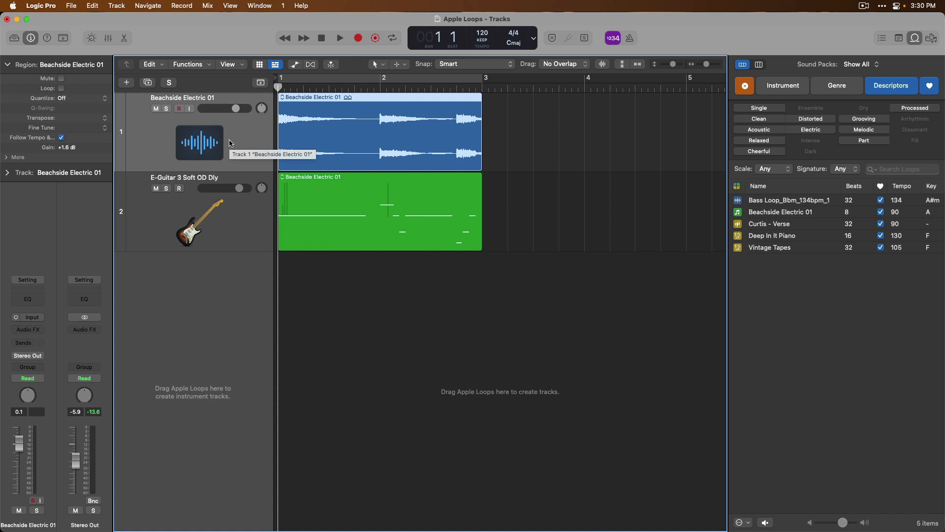
pyautogui.click(167, 109)
pyautogui.press('space')
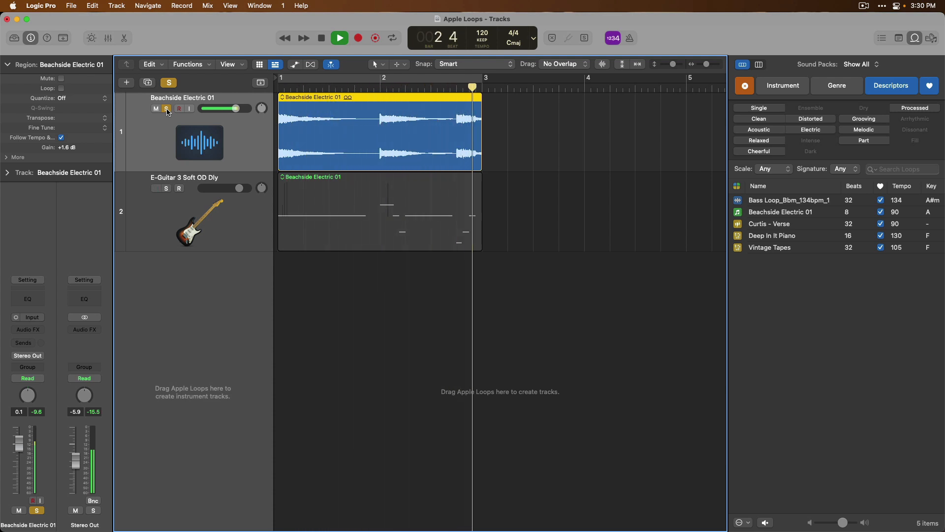
pyautogui.press('space')
pyautogui.click(167, 110)
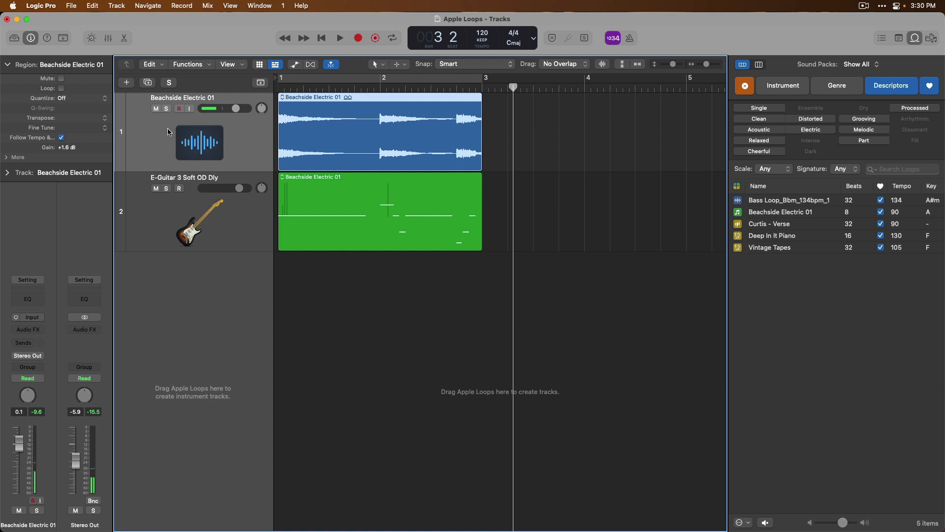
pyautogui.press('Delete')
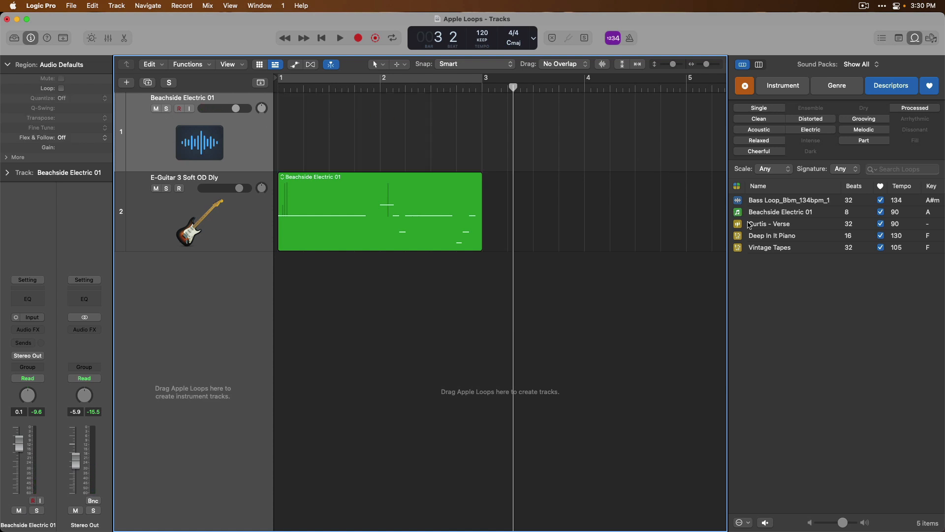
# Add the Curtis - Verse drummer loop at bar 1 on a new track and return the playhead to the start.
pyautogui.moveTo(749, 225); pyautogui.dragTo(283, 265)
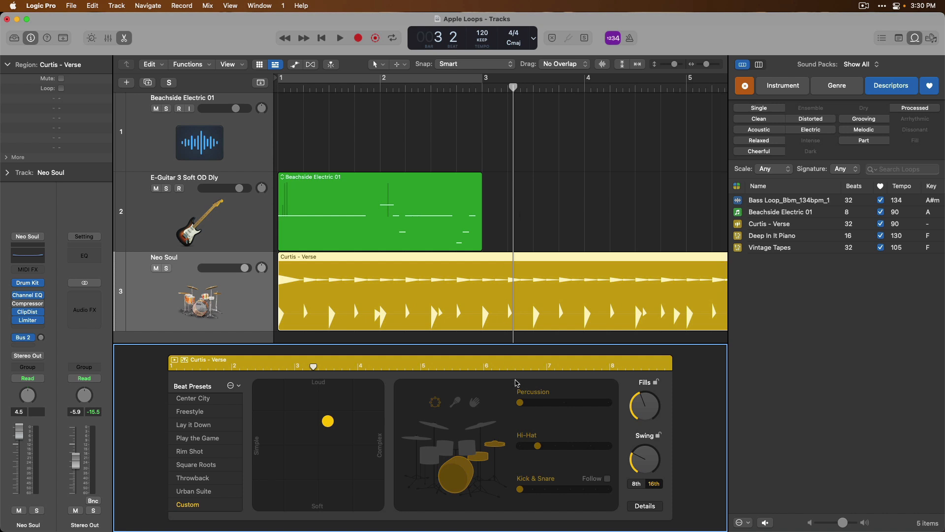
pyautogui.press('super+Left')
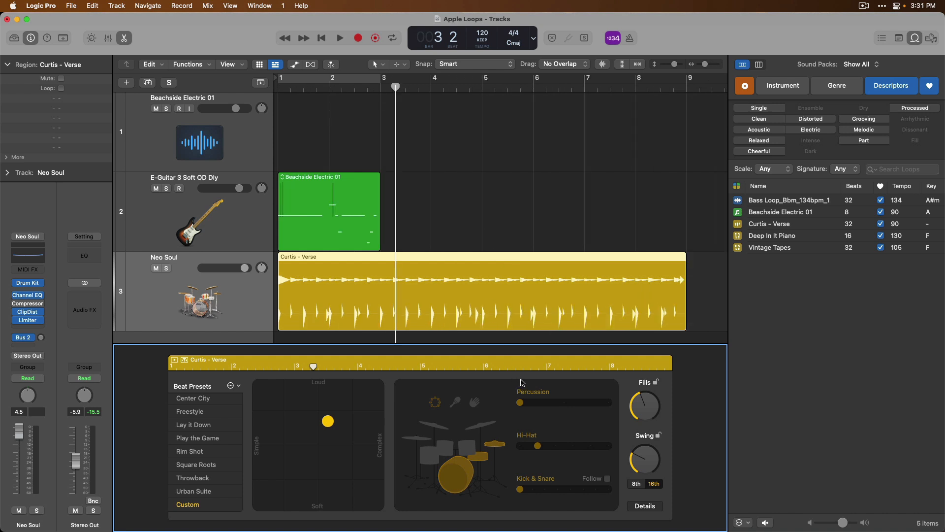
pyautogui.press('Return')
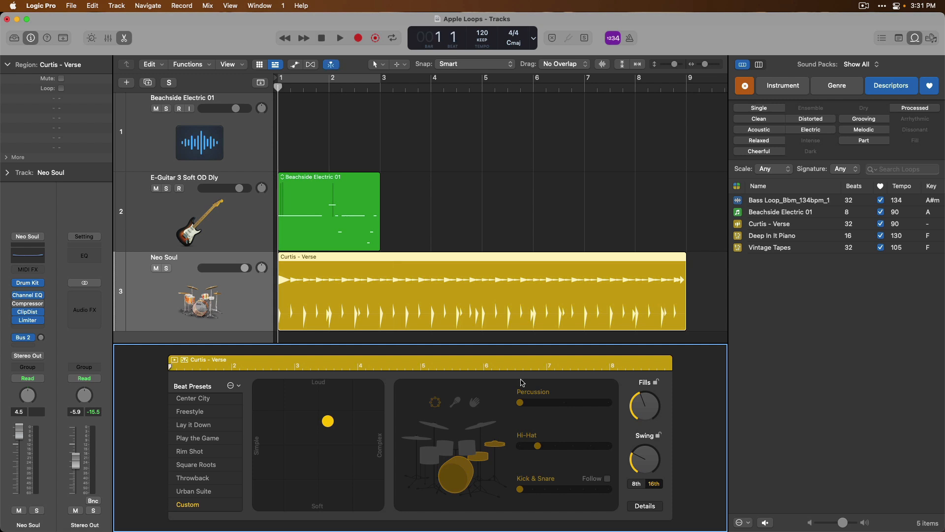
# Play the Beachside Electric 01 and Curtis - Verse regions together from bar 1 and stop around bar 3.
pyautogui.press('space')
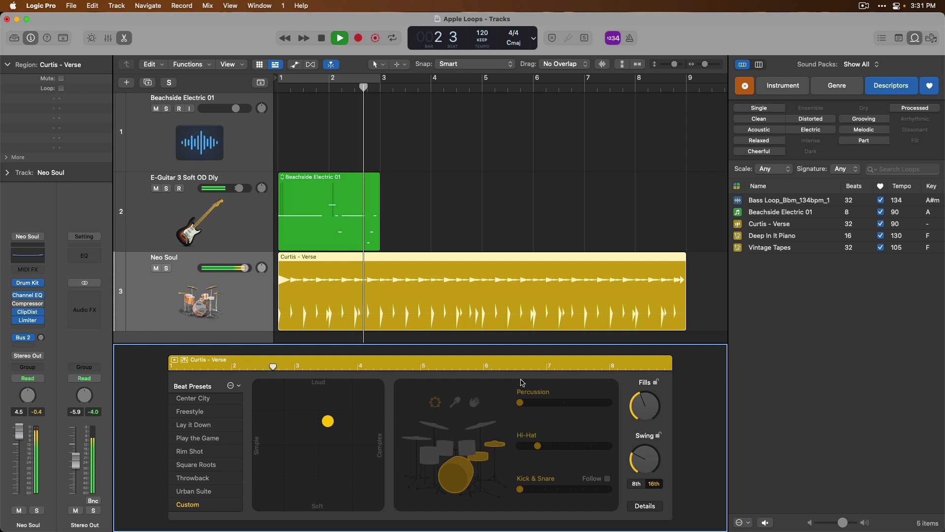
pyautogui.press('space')
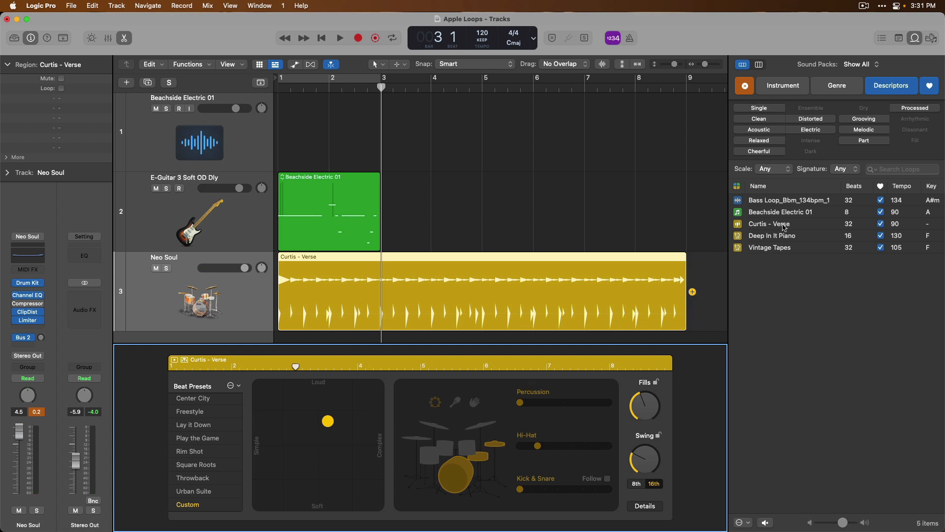
# Add the Curtis - Verse loop at bar 4 on the E-Guitar 3 Soft OD Dly track and play it soloed.
pyautogui.moveTo(784, 226); pyautogui.dragTo(431, 230)
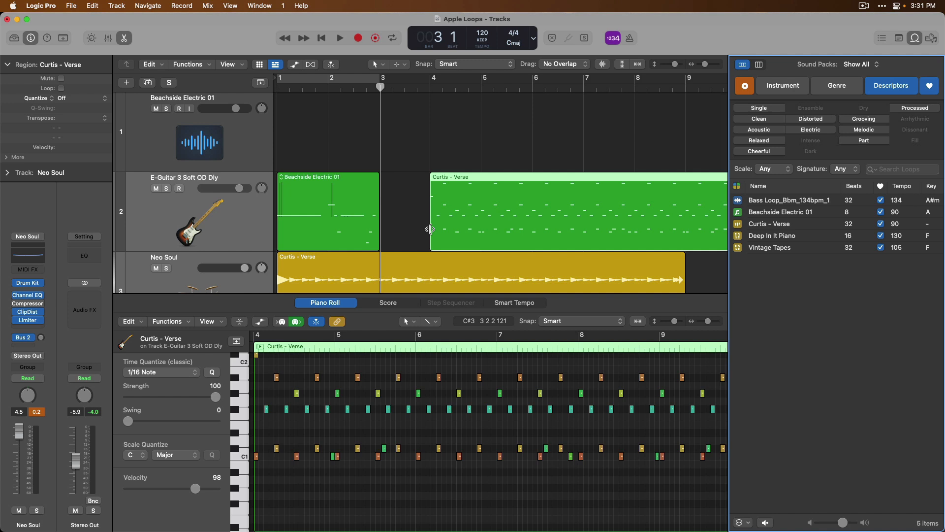
pyautogui.click(166, 189)
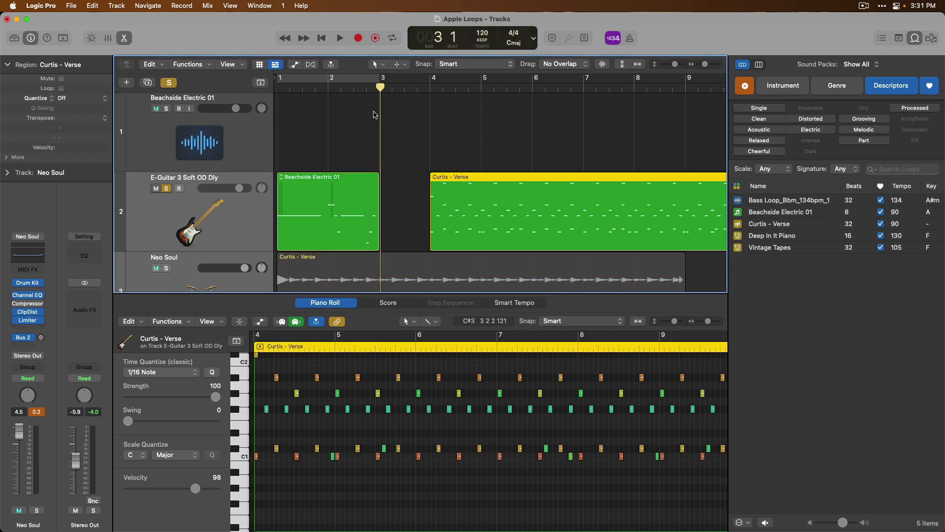
pyautogui.click(431, 87)
pyautogui.press('space')
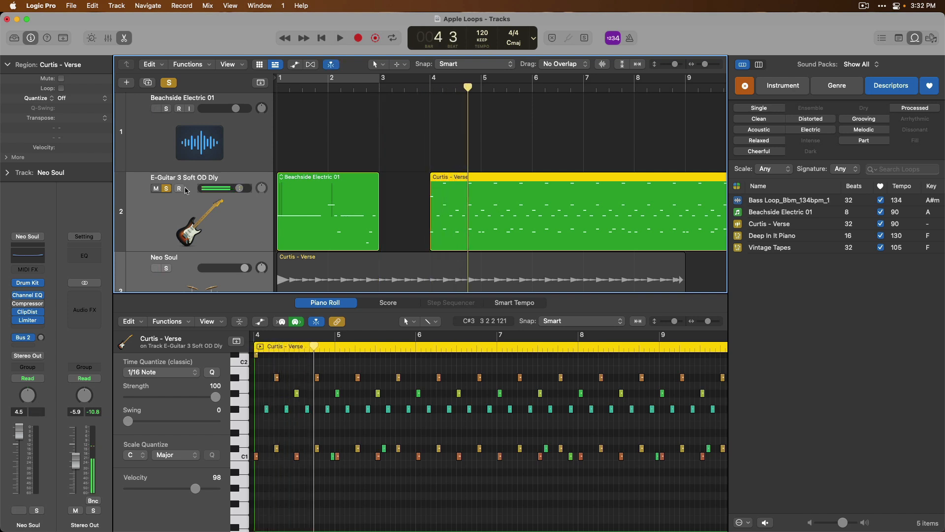
# Stop playback, unsolo the E-Guitar 3 Soft OD Dly track, and delete its Curtis - Verse region at bar 4.
pyautogui.click(167, 189)
pyautogui.press('space')
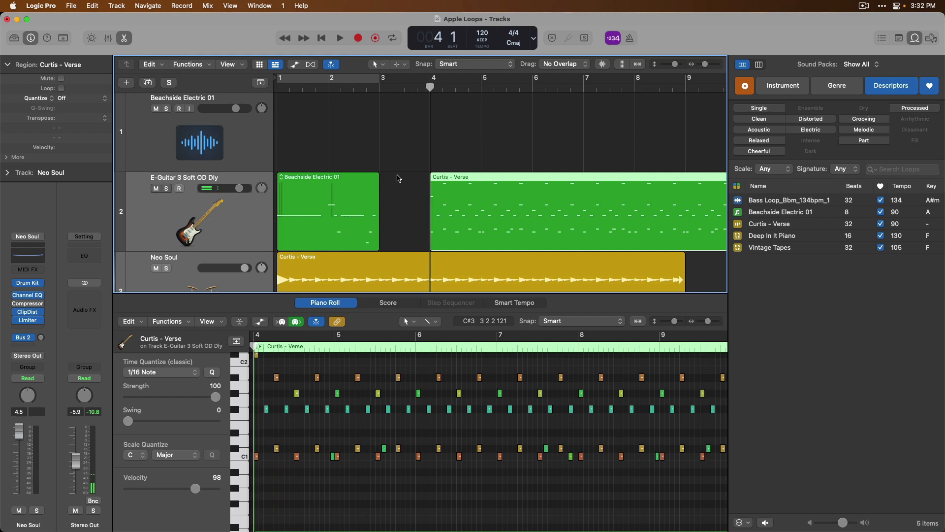
pyautogui.moveTo(398, 183); pyautogui.dragTo(454, 186)
pyautogui.press('Delete')
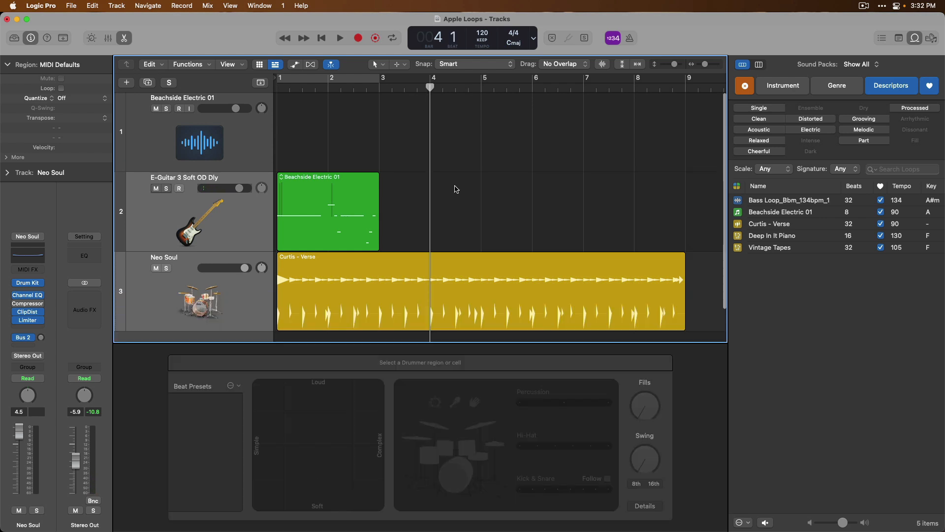
# Add Curtis - Verse at bar 1 on the first audio track, keeping the track format, and play it soloed from the start.
pyautogui.moveTo(761, 226); pyautogui.dragTo(282, 138)
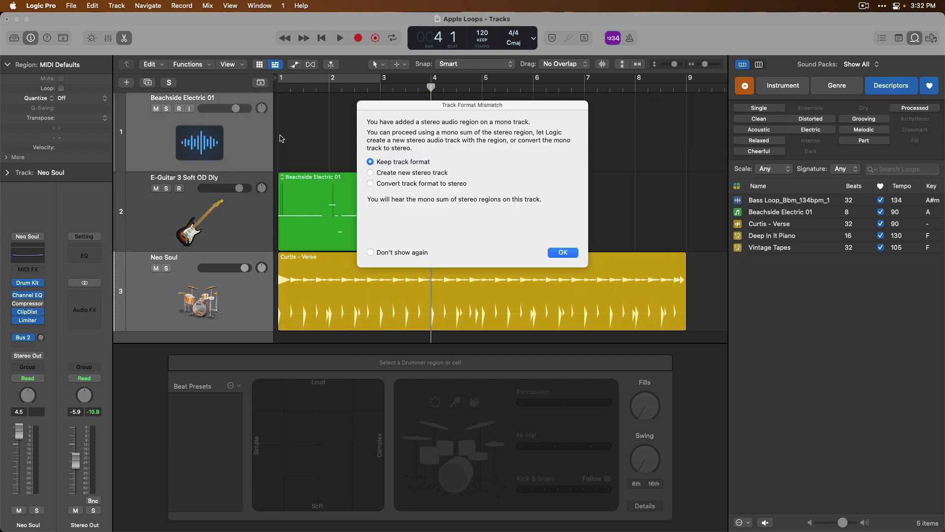
pyautogui.click(561, 252)
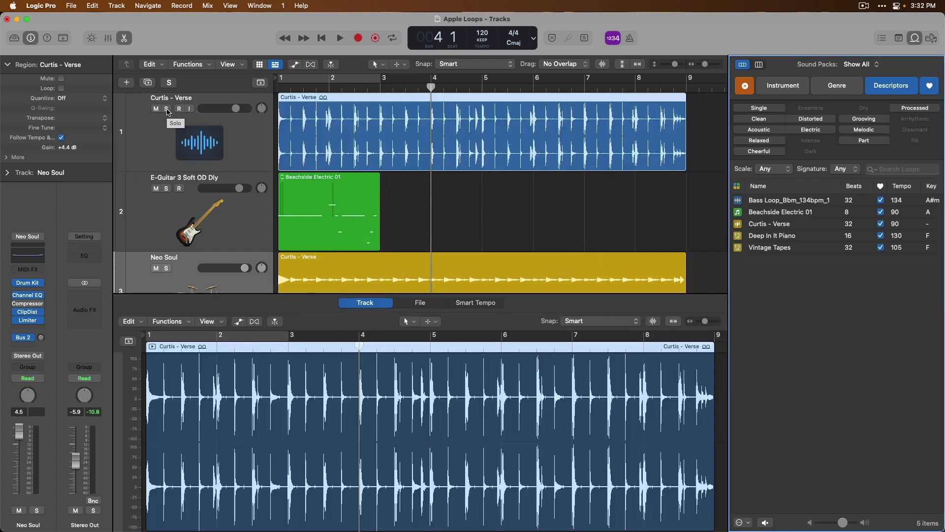
pyautogui.click(167, 108)
pyautogui.press('Return')
pyautogui.press('space')
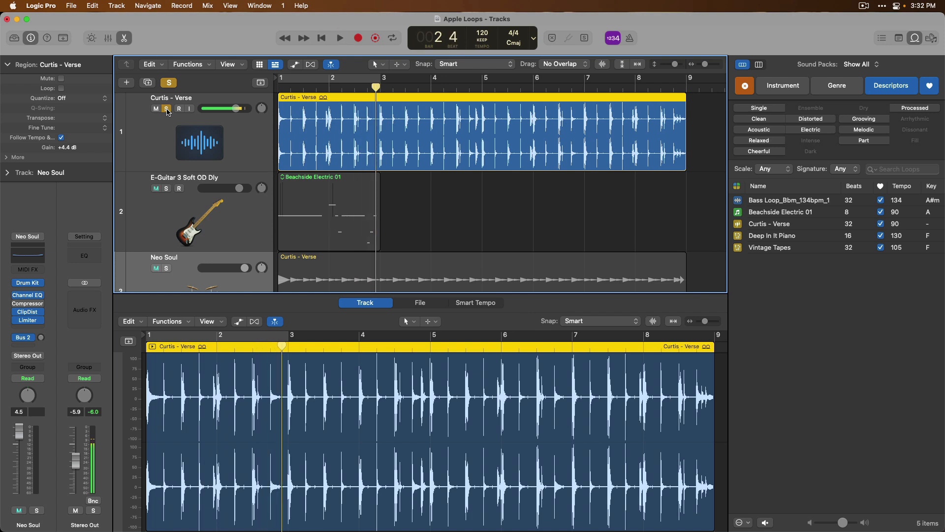
# Stop playback, unsolo the first audio track, and delete its Curtis - Verse audio region.
pyautogui.click(167, 109)
pyautogui.press('space')
pyautogui.click(434, 121)
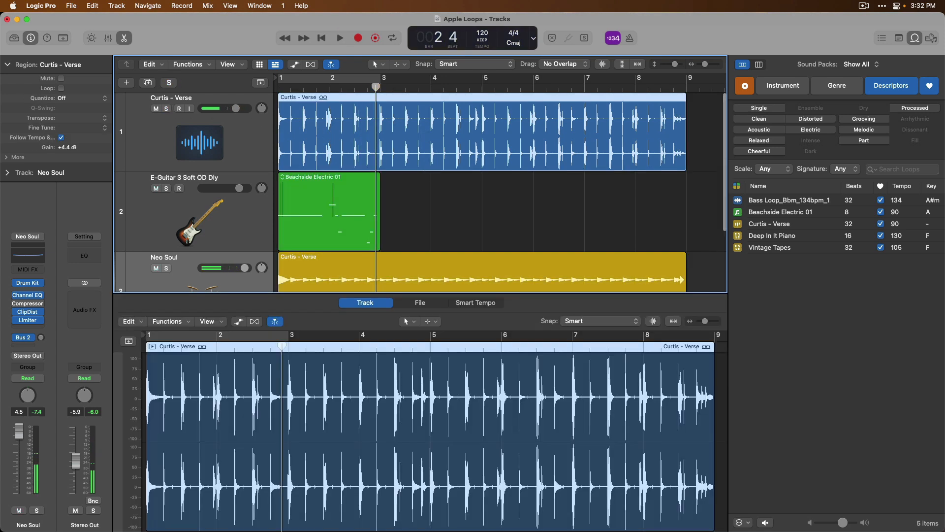
pyautogui.press('Delete')
# Hide the editor, add the Vintage Tapes loop at bar 1 on a new track, and view its Alchemy instrument settings.
pyautogui.press('e')
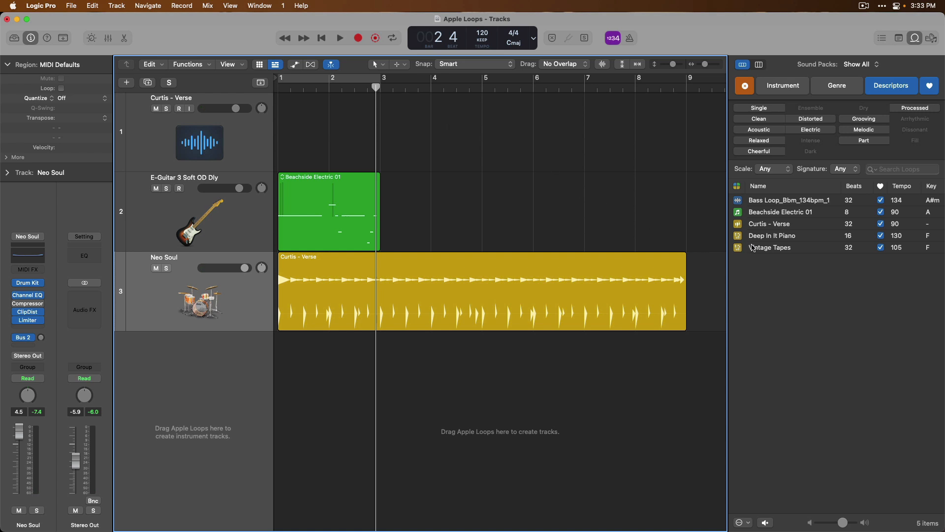
pyautogui.moveTo(753, 247); pyautogui.dragTo(280, 357)
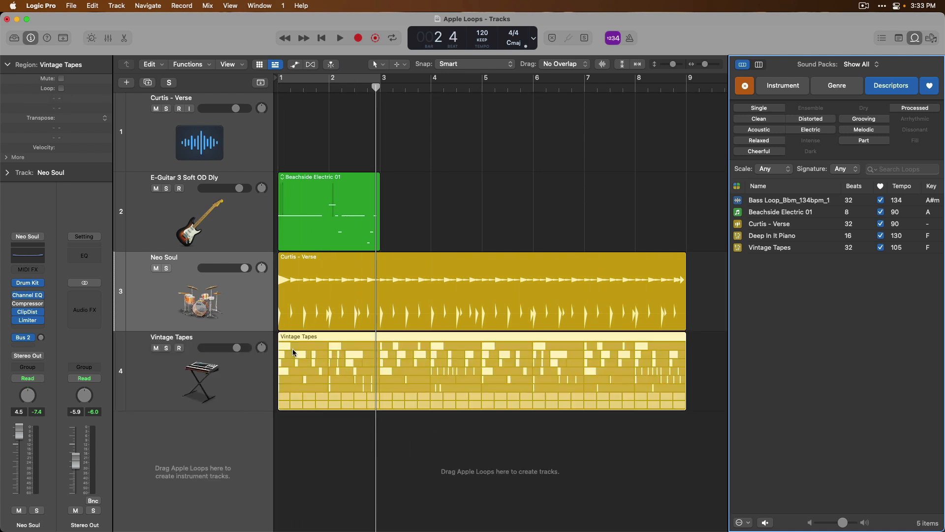
pyautogui.click(240, 371)
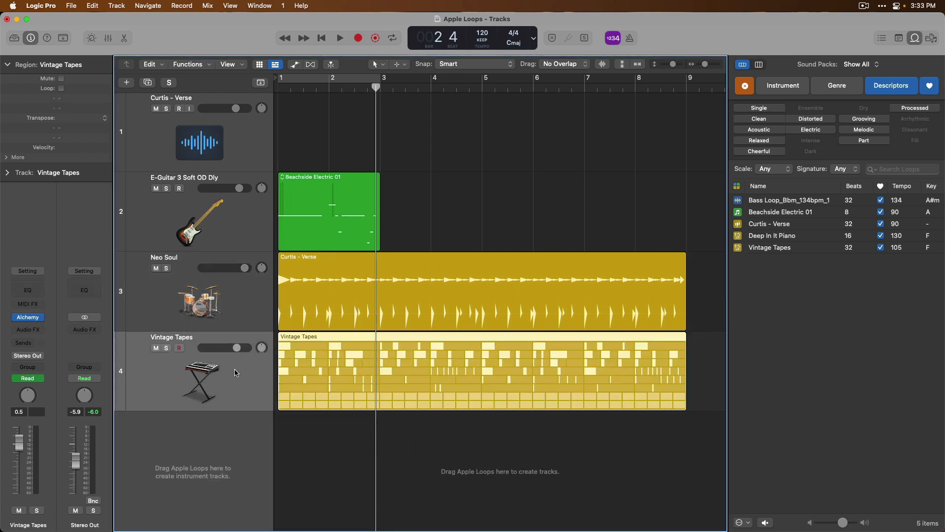
pyautogui.click(40, 316)
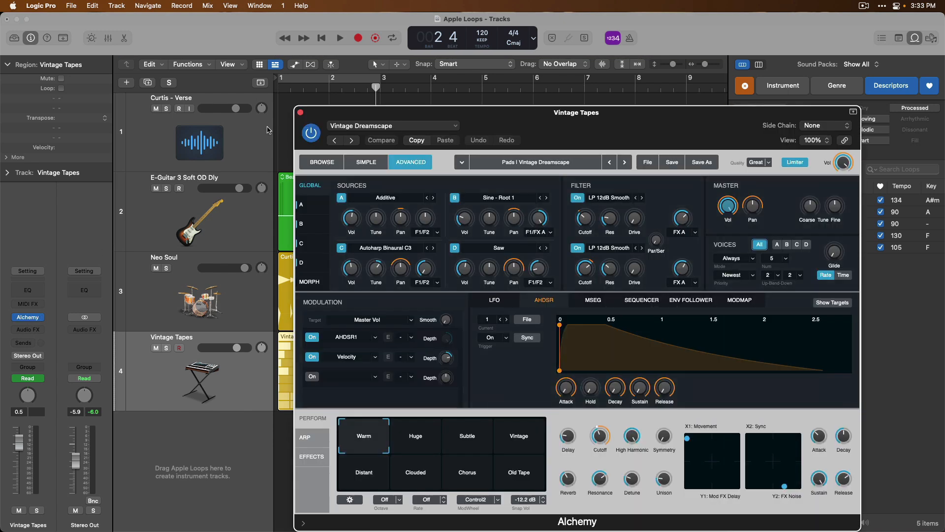
pyautogui.click(300, 114)
# Play the guitar, drummer and Vintage Tapes regions together from the start of the project and stop around bar 3.
pyautogui.press('Return')
pyautogui.press('space')
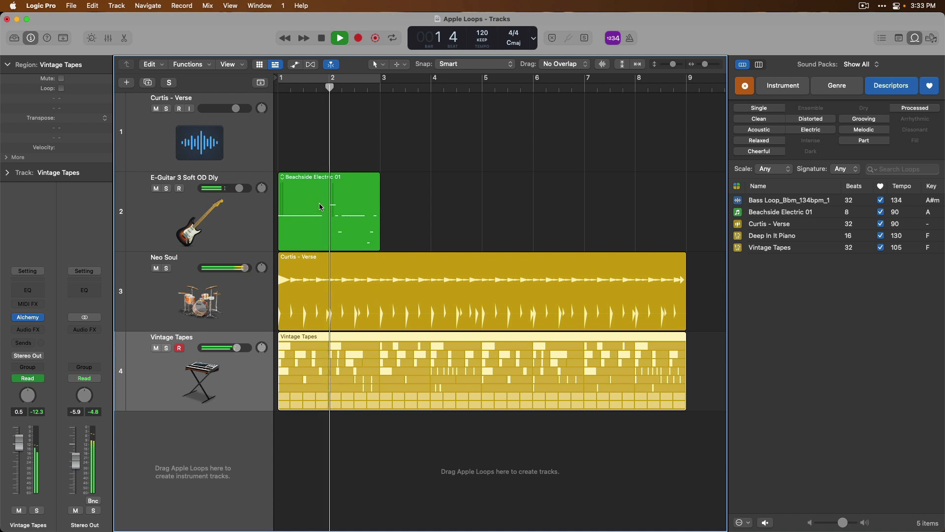
pyautogui.press('space')
# Add Vintage Tapes at bar 1 on the first audio track, keeping the track format, and play it soloed from the start.
pyautogui.moveTo(768, 247); pyautogui.dragTo(277, 141)
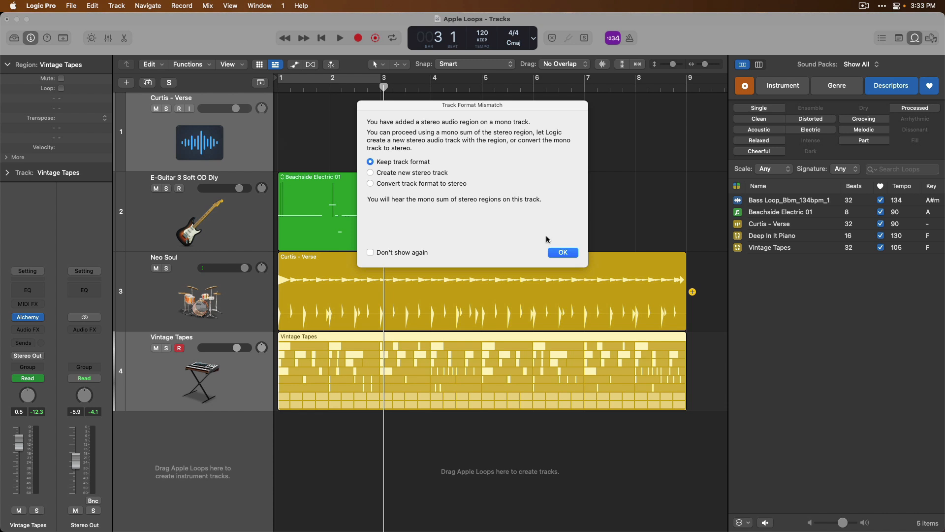
pyautogui.click(562, 253)
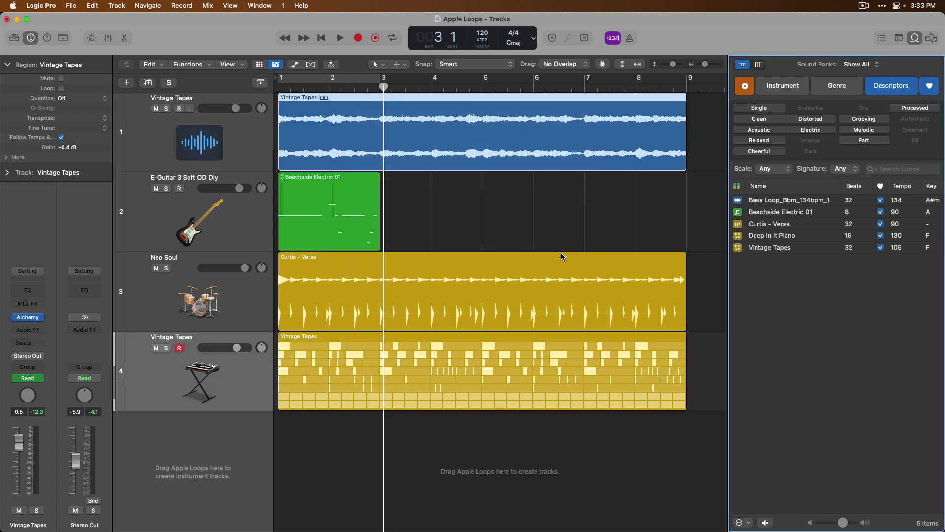
pyautogui.click(168, 109)
pyautogui.press('Return')
pyautogui.press('space')
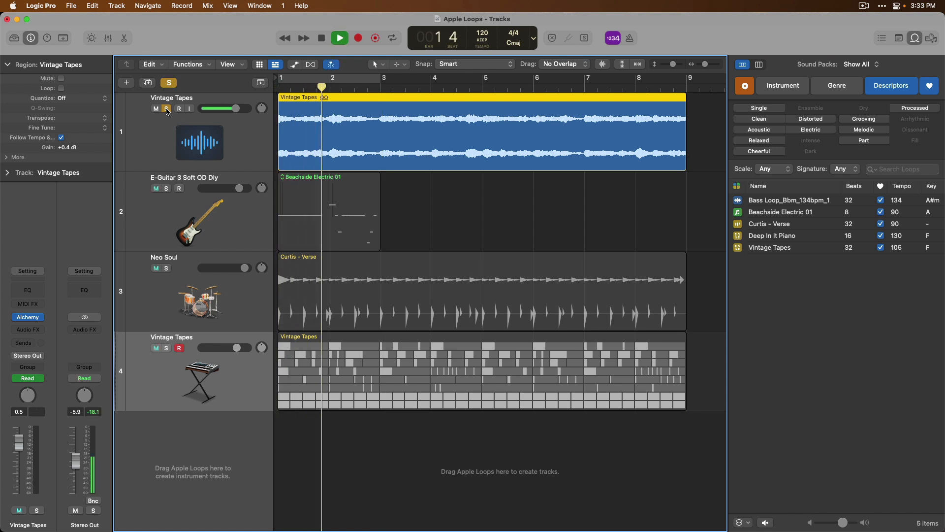
# Stop playback, unsolo the first audio track, and delete its Vintage Tapes audio region.
pyautogui.press('space')
pyautogui.click(167, 109)
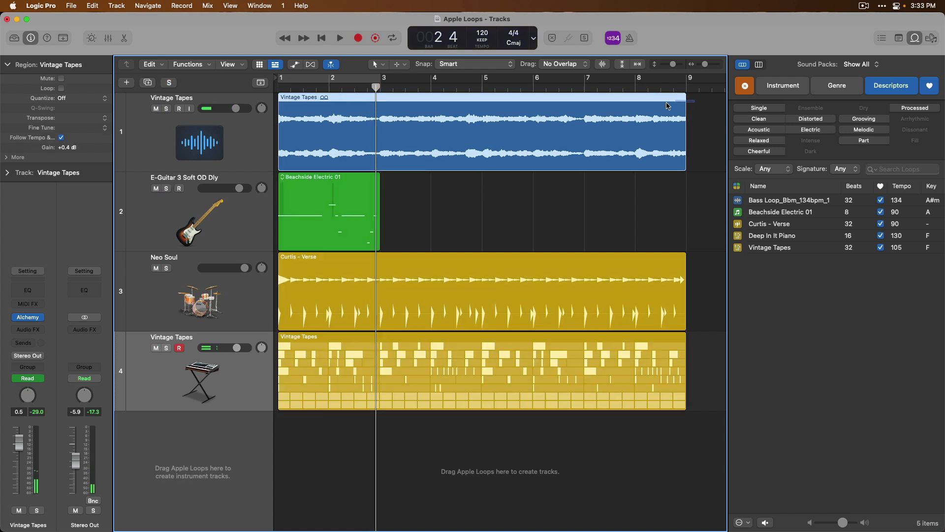
pyautogui.press('Delete')
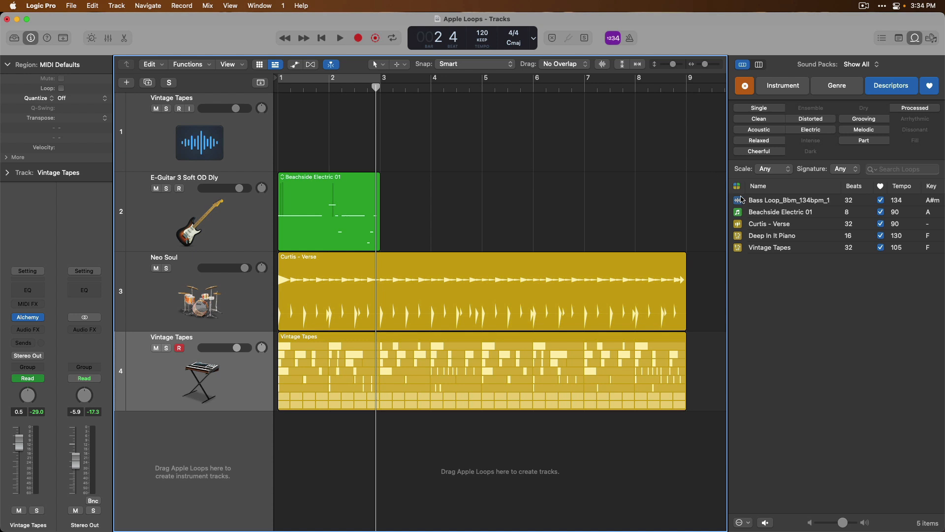
# Add the Bass Loop_Bbm_134bpm_1 loop at bar 1 on a new audio track below Vintage Tapes.
pyautogui.moveTo(740, 202); pyautogui.dragTo(275, 428)
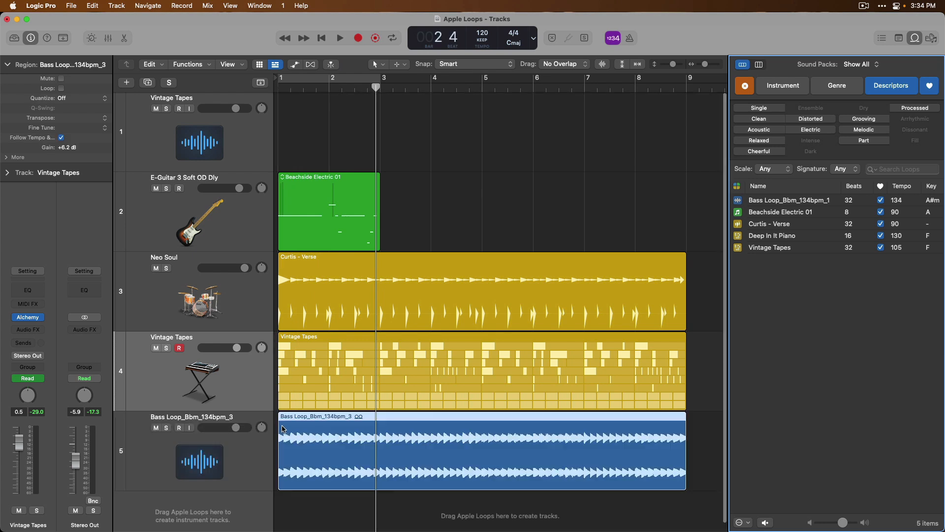
# Set the Curtis - Verse drummer region's Kick & Snare to variation 1/2 and make its beat simpler, then close the editor.
pyautogui.click(347, 268)
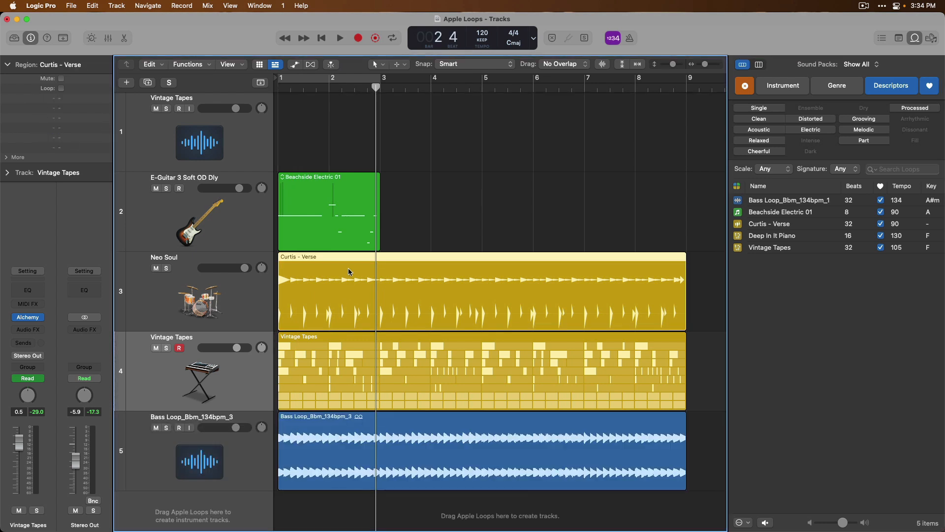
pyautogui.doubleClick(348, 267)
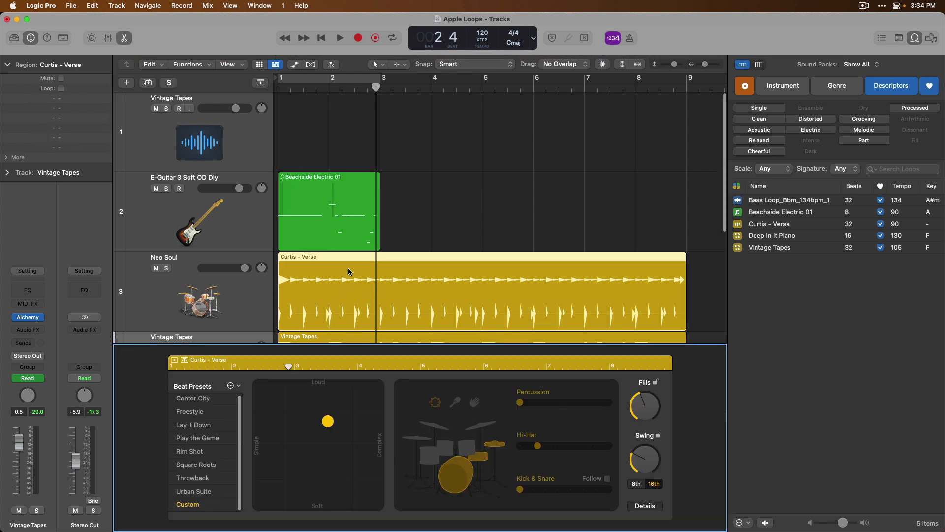
pyautogui.click(594, 489)
pyautogui.moveTo(335, 424); pyautogui.dragTo(288, 417)
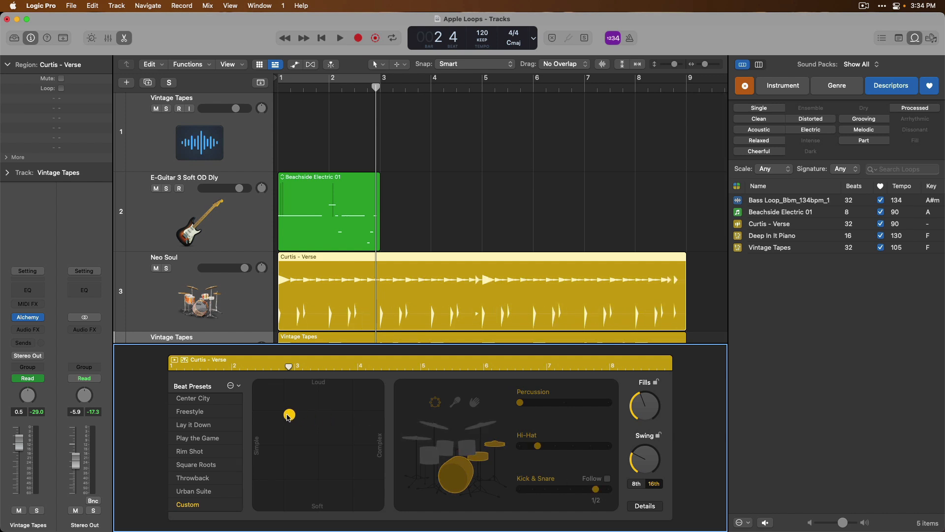
pyautogui.press('e')
# Shorten the bass loop region to end at bar 5 and repeat it once up to bar 9.
pyautogui.moveTo(683, 483); pyautogui.dragTo(481, 473)
pyautogui.press('super+r')
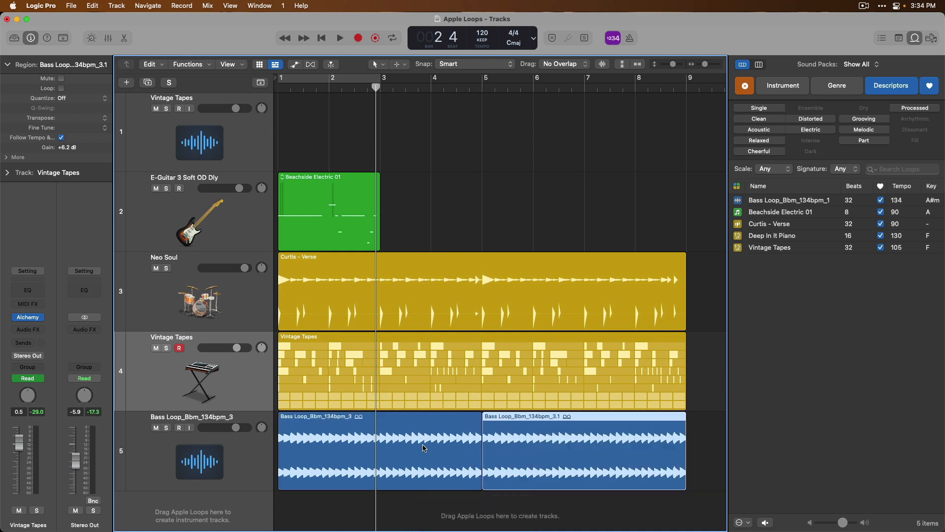
# Loop the Beachside Electric 01 region on the guitar track until bar 9.
pyautogui.click(373, 241)
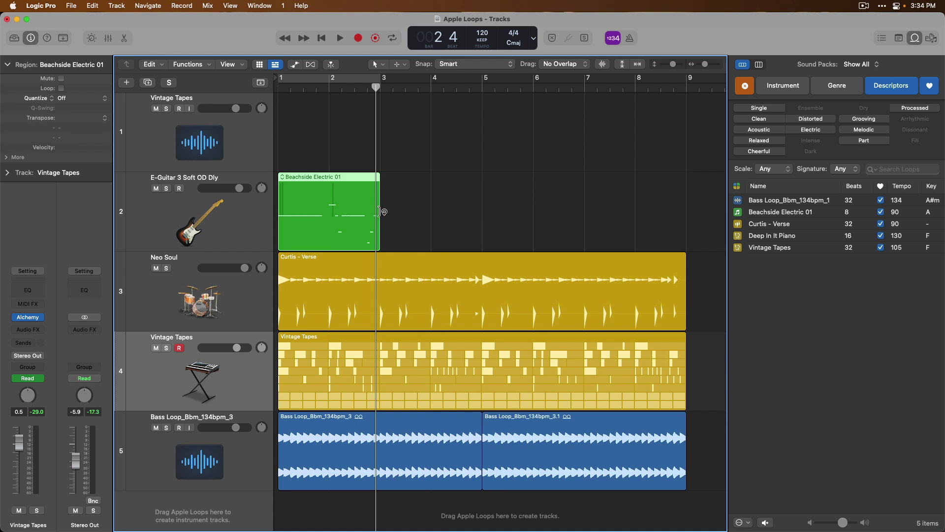
pyautogui.moveTo(384, 212); pyautogui.dragTo(686, 208)
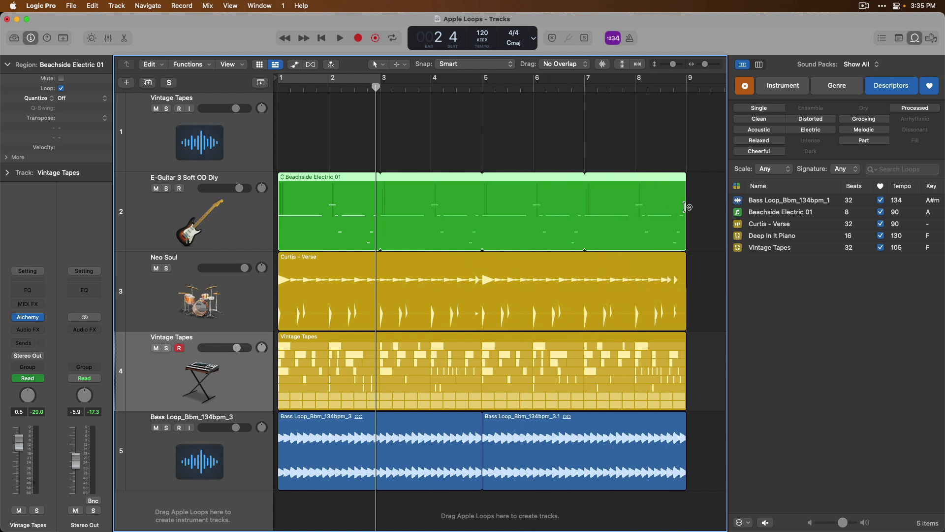
# Play the full arrangement from the start and lower the bass track's volume to -3.5 dB.
pyautogui.press('Return')
pyautogui.press('space')
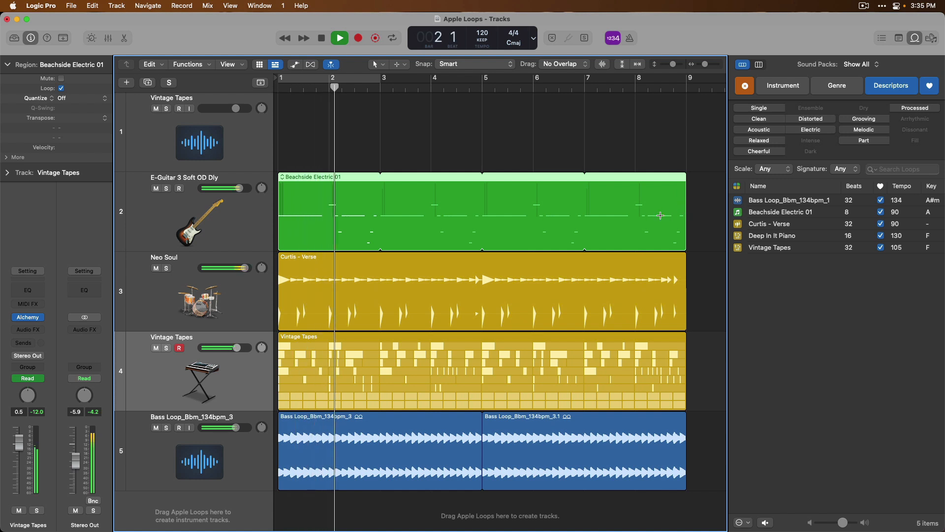
pyautogui.click(197, 464)
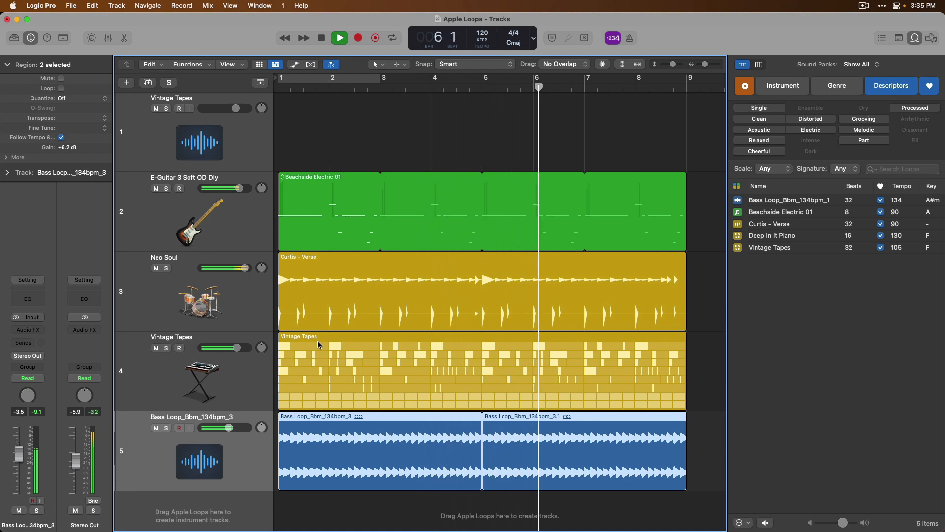
# Delete the empty Vintage Tapes audio track and shorten the remaining Vintage Tapes region to end at bar 5.
pyautogui.click(211, 161)
pyautogui.press('super+BackSpace')
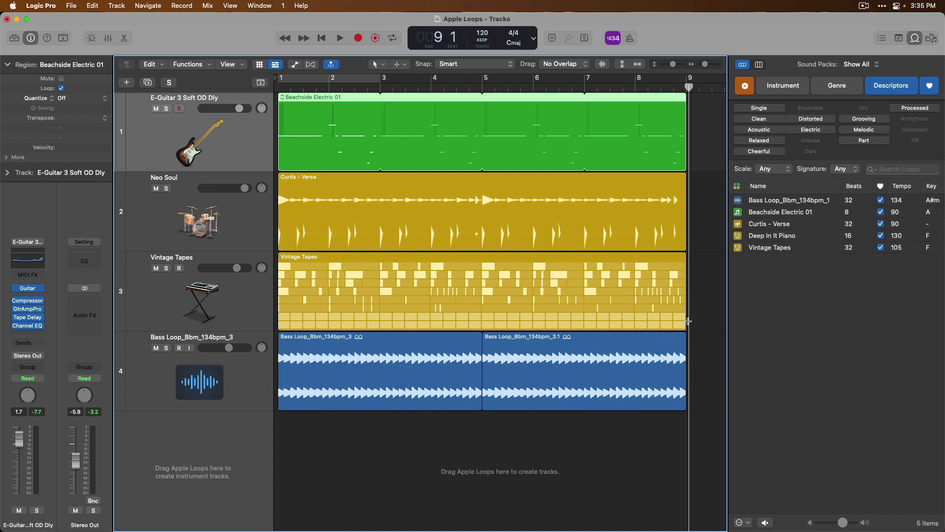
pyautogui.moveTo(685, 322); pyautogui.dragTo(481, 322)
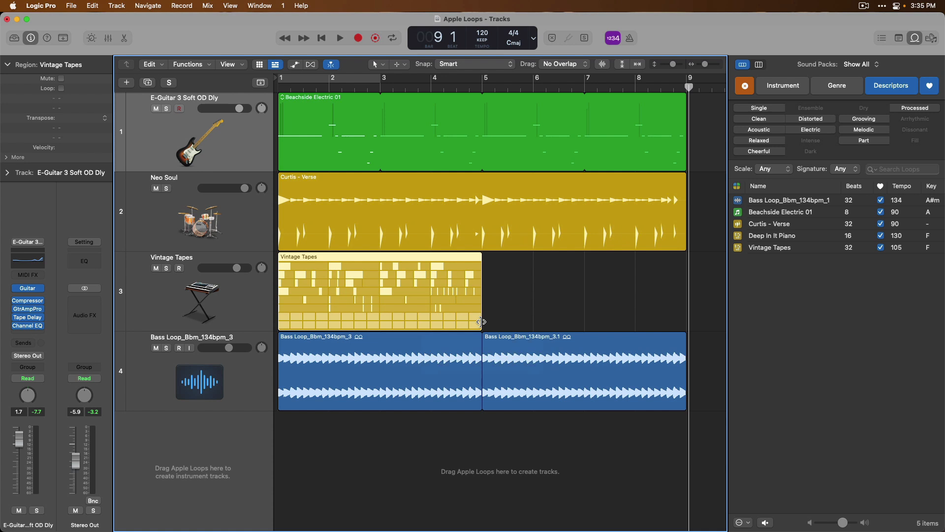
# Switch the looped Beachside Electric 01 region on the guitar track to the Beachside Electric 07 loop from the same family.
pyautogui.moveTo(686, 133)
pyautogui.mouseDown()
pyautogui.moveTo(589, 141)
pyautogui.moveTo(675, 139)
pyautogui.moveTo(688, 131)
pyautogui.mouseUp()
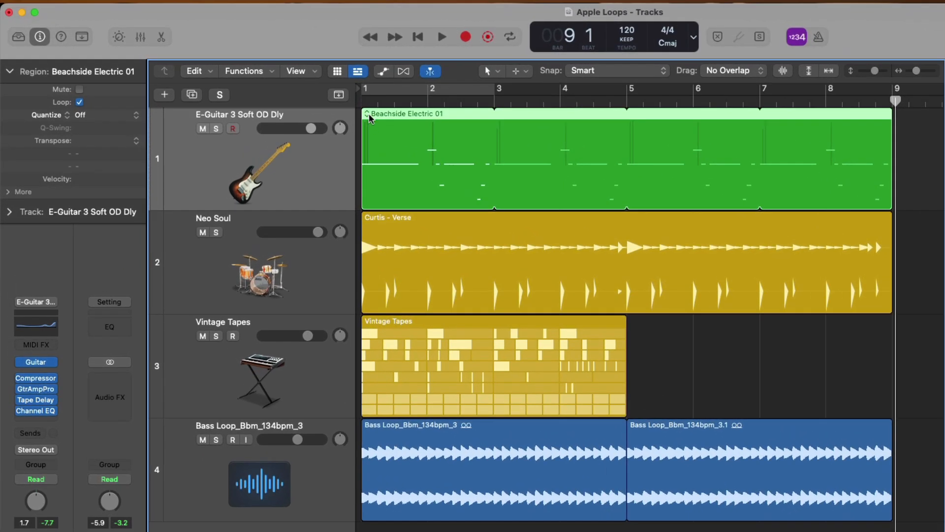
pyautogui.click(366, 114)
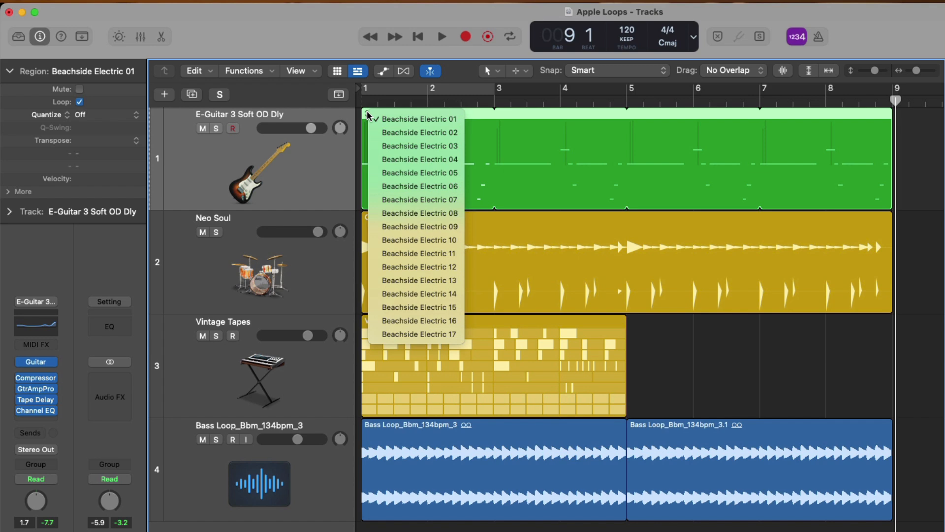
pyautogui.click(379, 200)
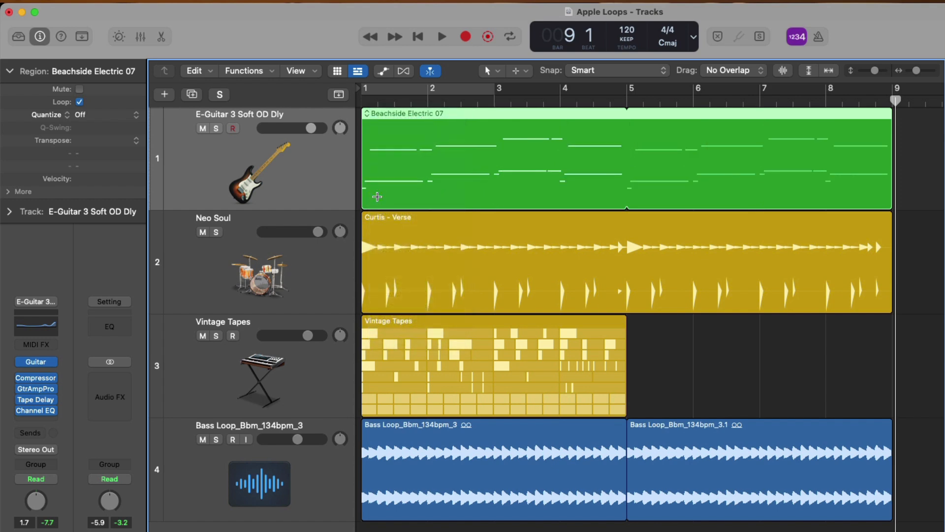
# Play the arrangement from the start to hear the Beachside Electric 07 loop on the guitar track.
pyautogui.press('Return')
pyautogui.press('space')
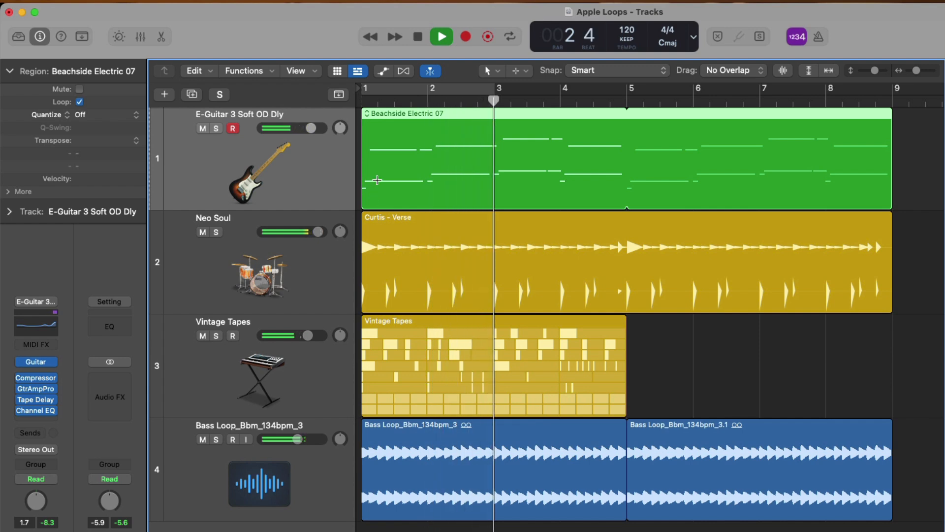
pyautogui.press('space')
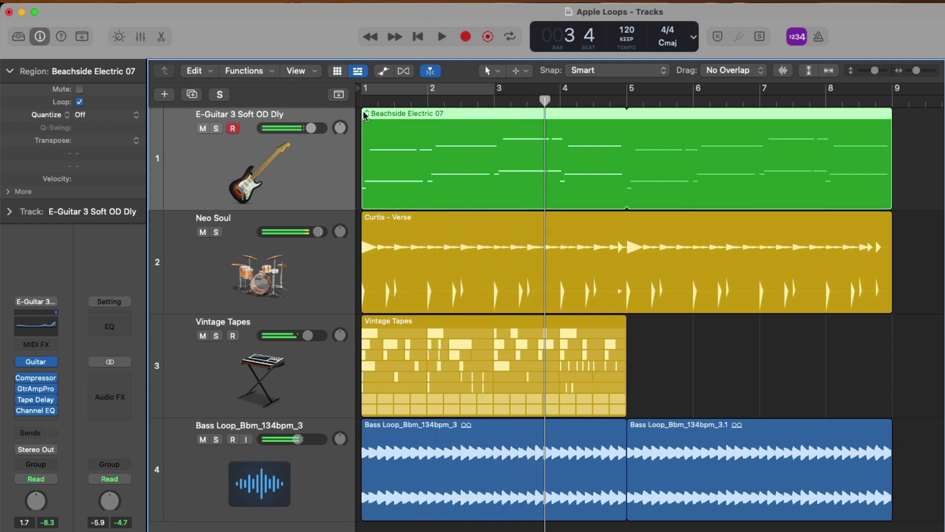
# Switch the guitar track's region to Beachside Electric 15 from the same family and play the arrangement from the start.
pyautogui.click(367, 114)
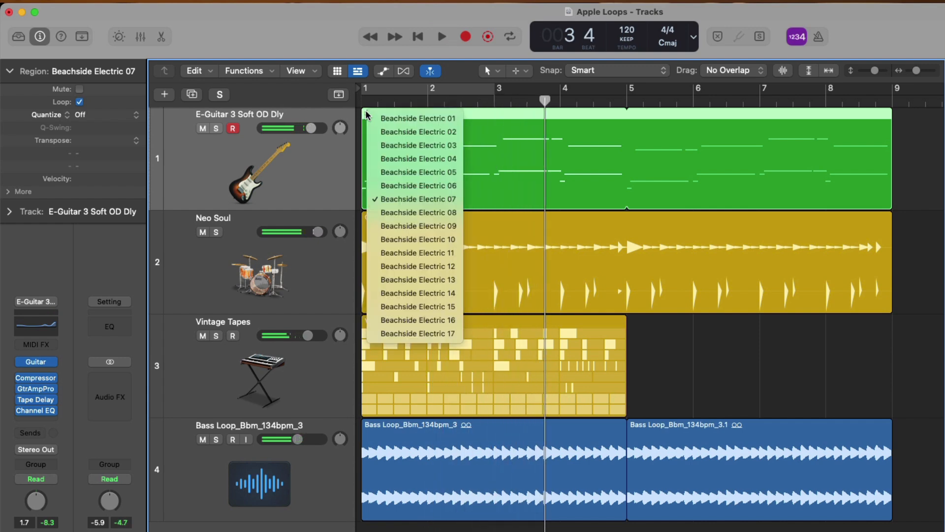
pyautogui.click(379, 304)
pyautogui.press('Return')
pyautogui.press('space')
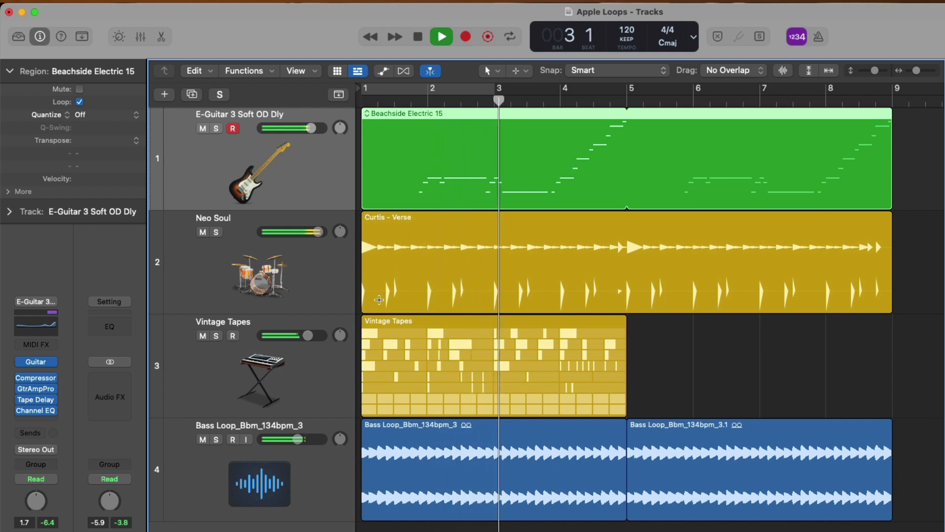
pyautogui.press('space')
# Switch the guitar track's region back to Beachside Electric 01 and return the playhead to the start.
pyautogui.click(367, 113)
pyautogui.click(378, 121)
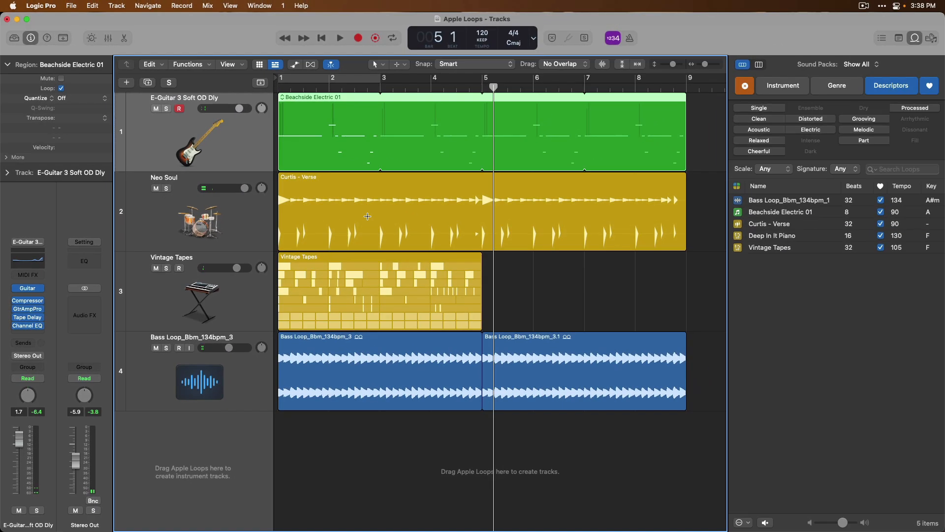
pyautogui.press('Return')
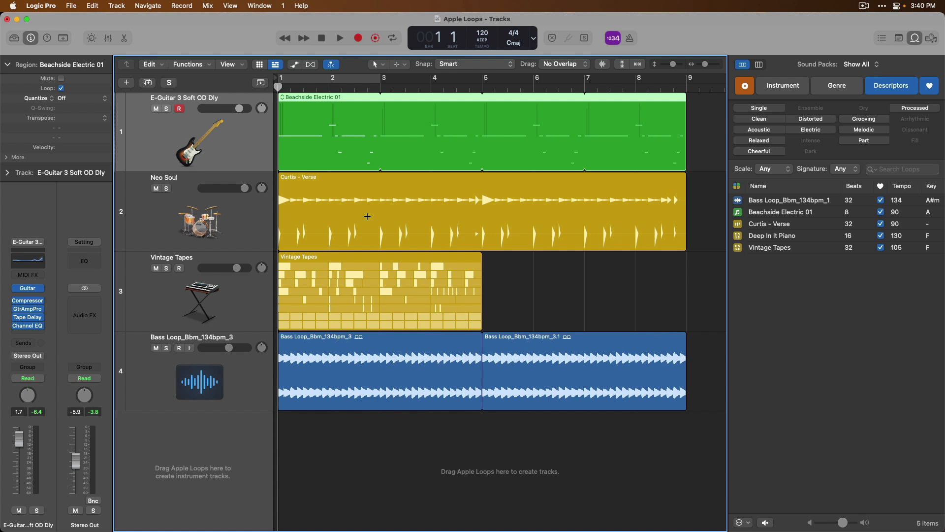
# Switch to Finder and add Melodic Loop_Bbm_134bpm_8.aif from the Desktop as a new audio track below the bass, starting at bar 1.
pyautogui.press('super+Tab')
pyautogui.press('super+Tab')
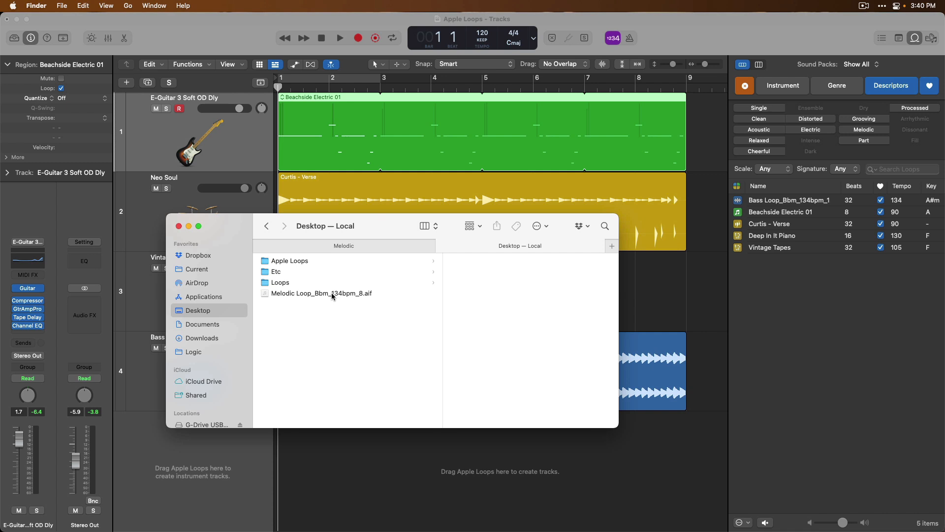
pyautogui.moveTo(332, 293); pyautogui.dragTo(282, 451)
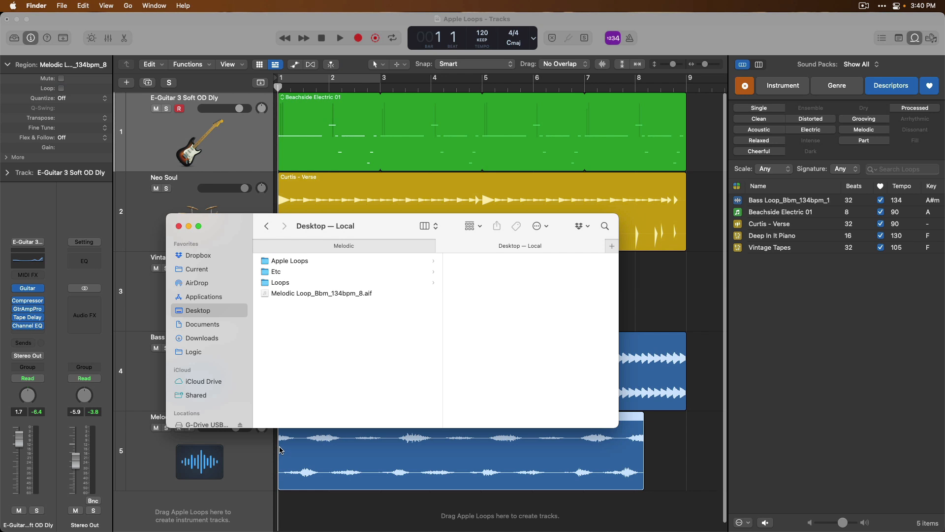
pyautogui.click(259, 28)
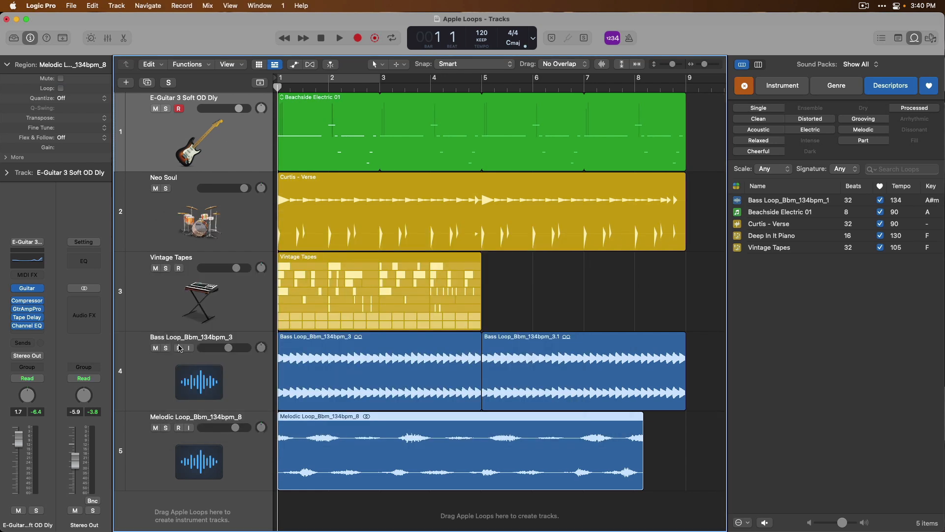
# Solo the Melodic Loop_Bbm_134bpm_8 track, play it briefly, and clear the solo.
pyautogui.scroll(-1, 165, 409)
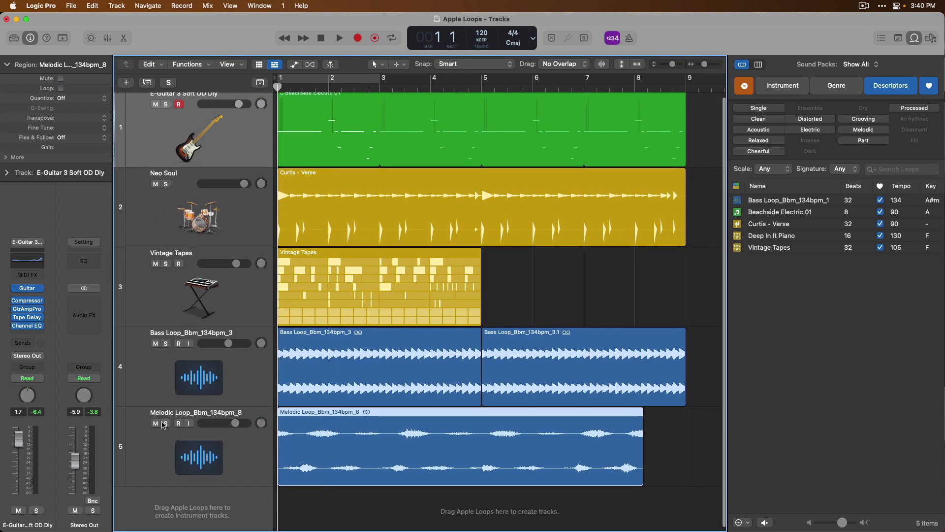
pyautogui.click(164, 423)
pyautogui.press('space')
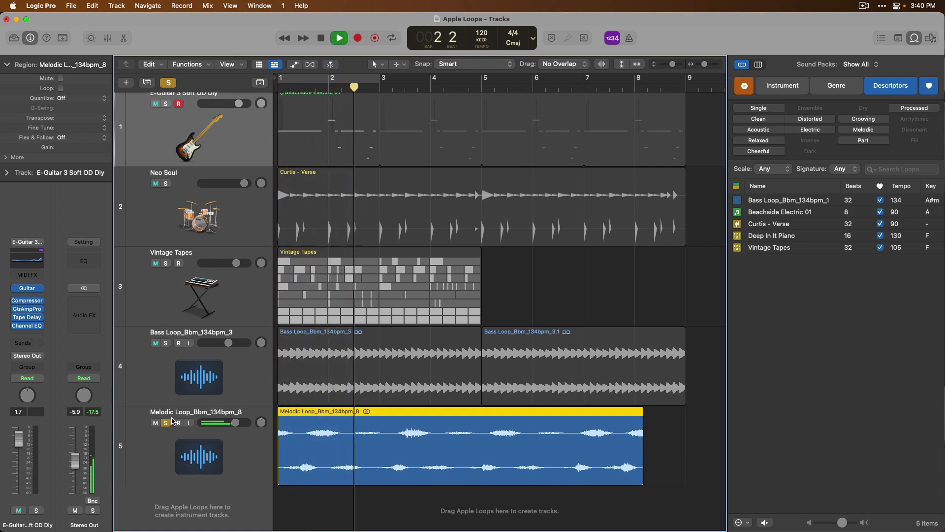
pyautogui.press('space')
pyautogui.click(166, 423)
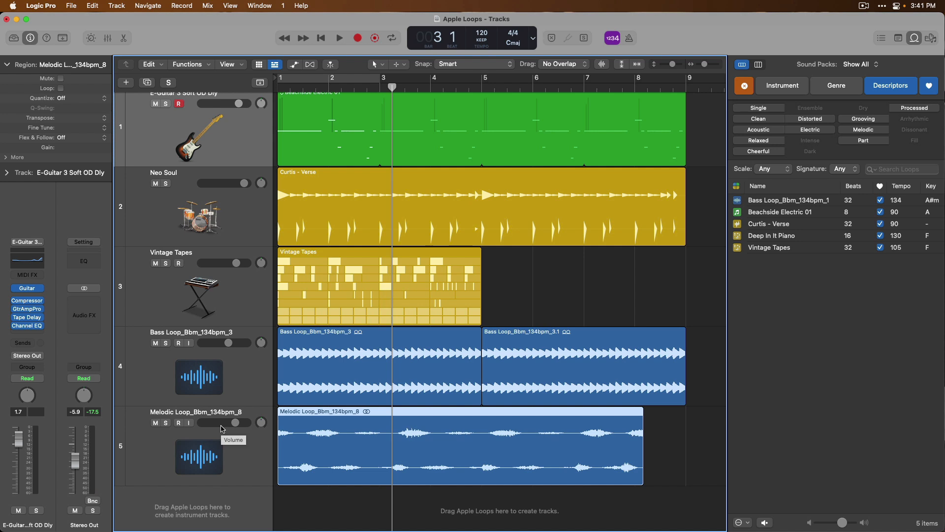
# Try to add the Melodic Loop_Bbm_134bpm_8 region to the Apple Loops library at the current tempo.
pyautogui.moveTo(298, 423); pyautogui.dragTo(798, 306)
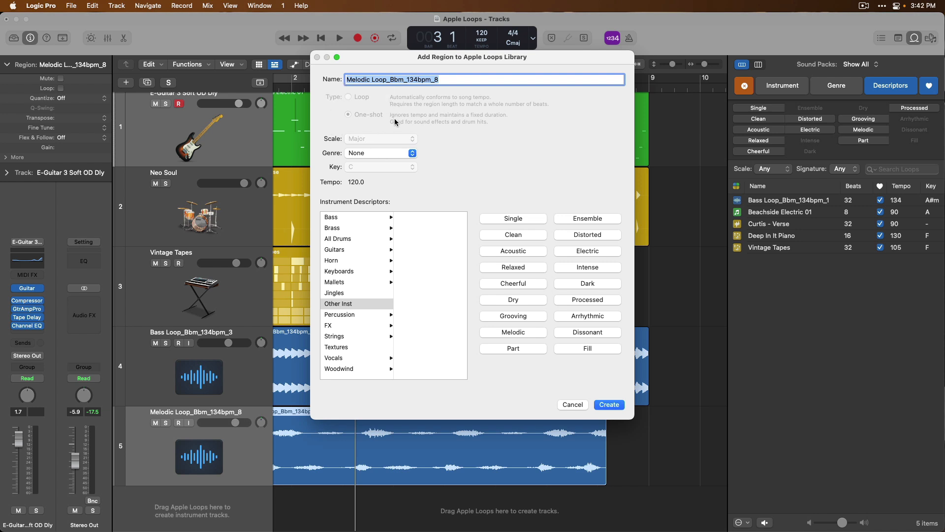
pyautogui.click(572, 404)
# Set the project tempo to 134 to match the melodic loop's original tempo.
pyautogui.moveTo(580, 402); pyautogui.dragTo(652, 476)
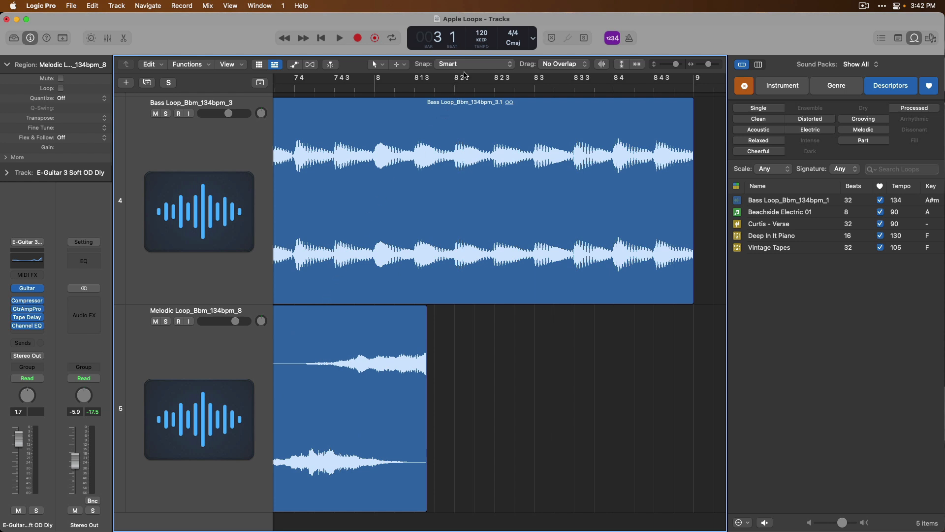
pyautogui.doubleClick(475, 35)
pyautogui.write('134')
pyautogui.press('Return')
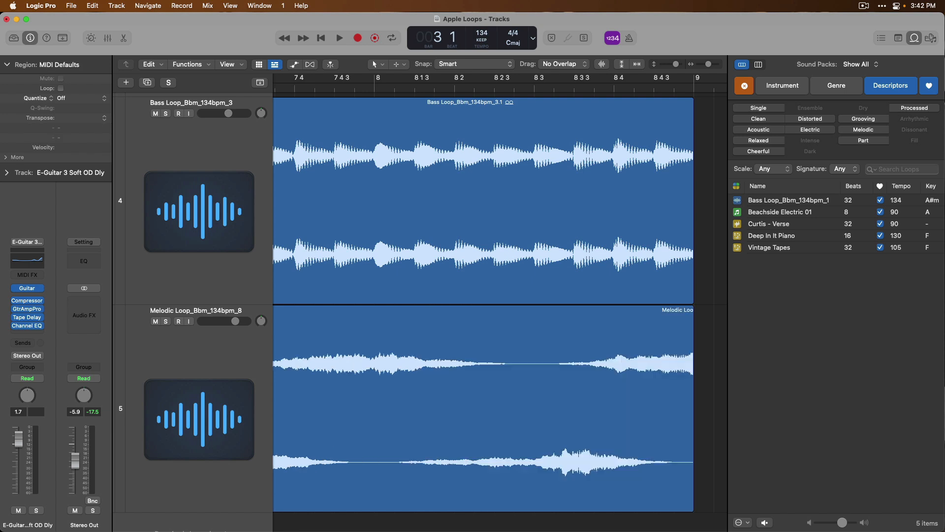
# Start adding the Melodic Loop_Bbm_134bpm_8 region to the Apple Loops library as a Loop with a Minor scale in the key of Bb.
pyautogui.click(540, 153)
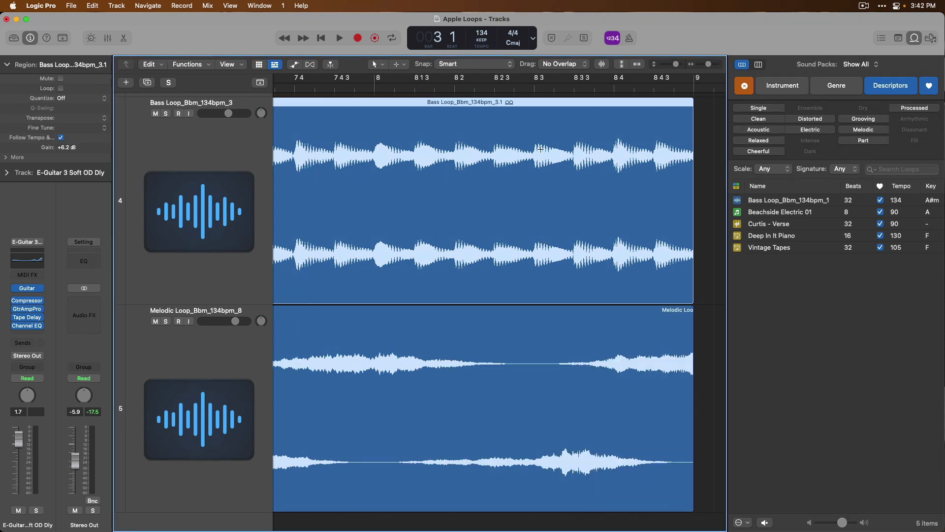
pyautogui.press('super+Left')
pyautogui.press('super+Left')
pyautogui.press('super+Left')
pyautogui.press('super+Left')
pyautogui.press('super+Left')
pyautogui.press('super+Left')
pyautogui.press('super+Left')
pyautogui.hscroll(-5, 540, 150)
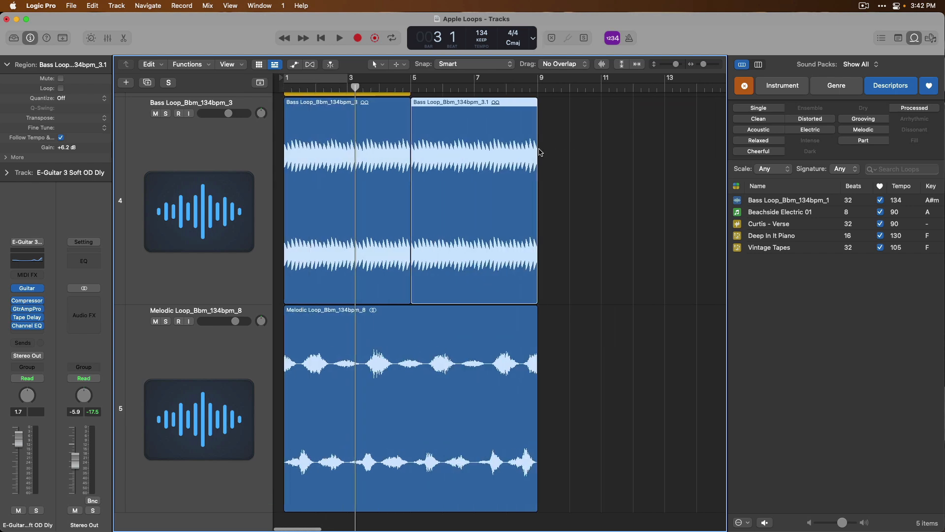
pyautogui.press('super+Up')
pyautogui.press('super+Up')
pyautogui.press('super+Up')
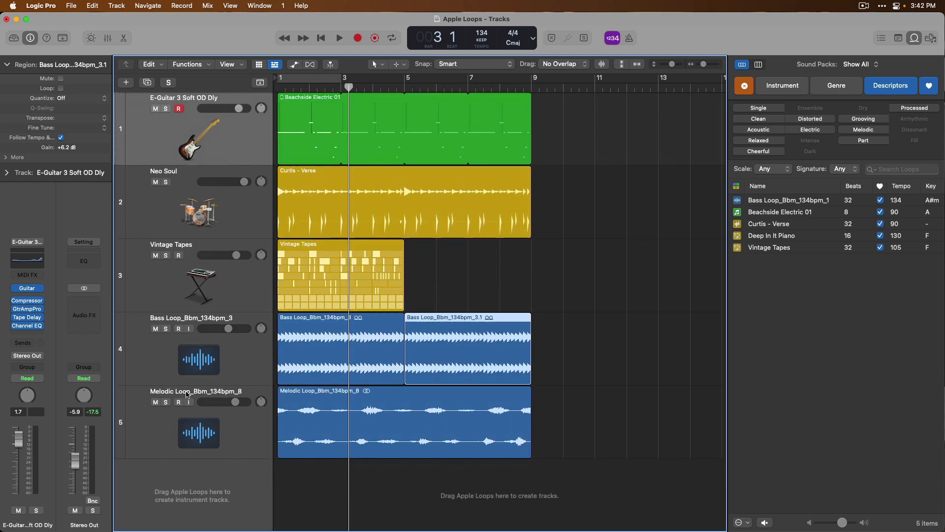
pyautogui.moveTo(378, 404); pyautogui.dragTo(761, 287)
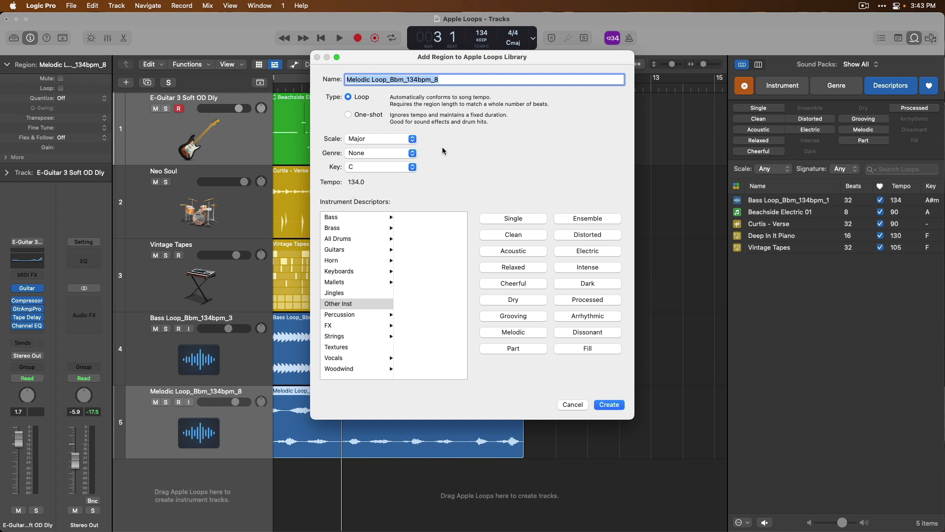
pyautogui.click(398, 138)
pyautogui.click(394, 133)
pyautogui.click(392, 168)
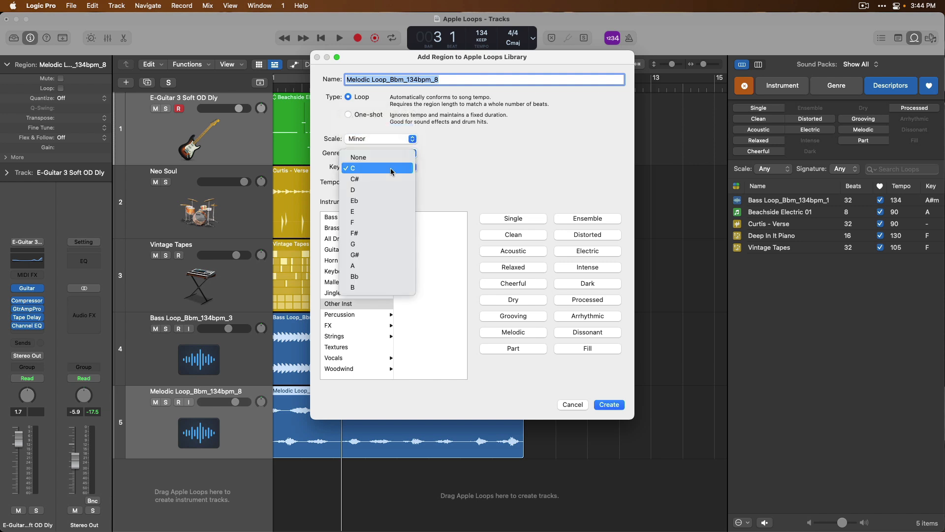
pyautogui.click(386, 277)
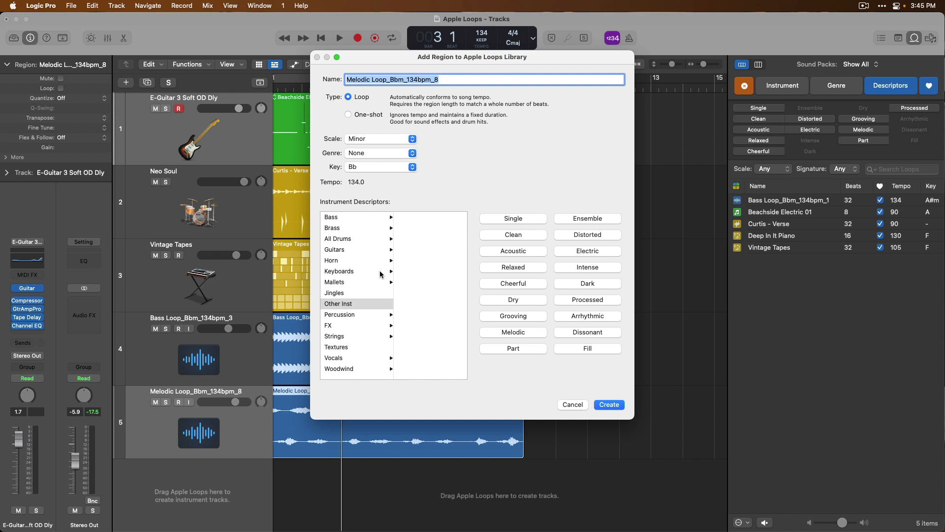
# Tag the new loop with the Keyboards > Synths instrument and the Melodic descriptor, and create it.
pyautogui.click(384, 272)
pyautogui.click(407, 271)
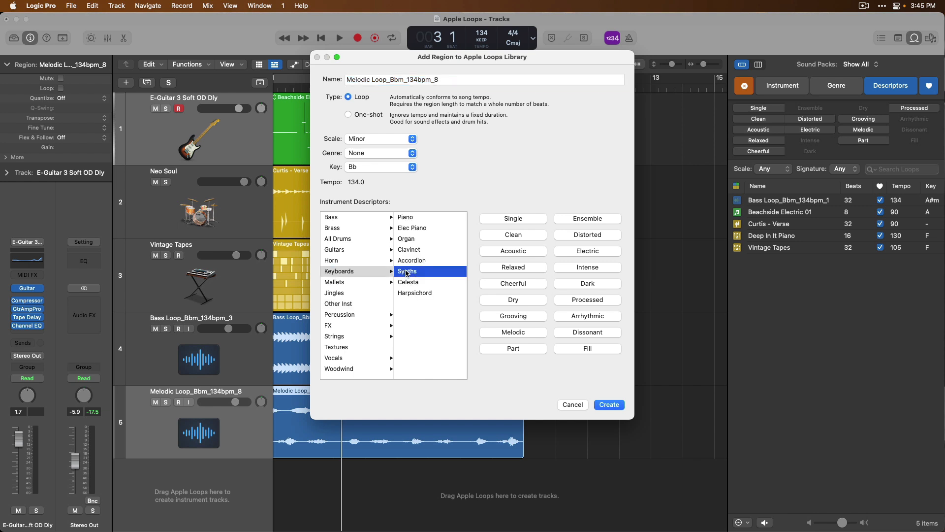
pyautogui.click(505, 335)
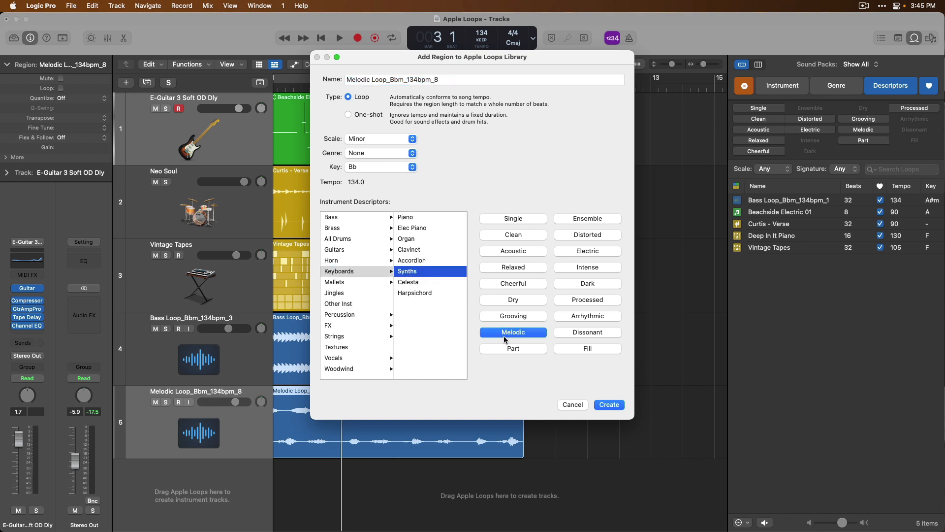
pyautogui.click(609, 405)
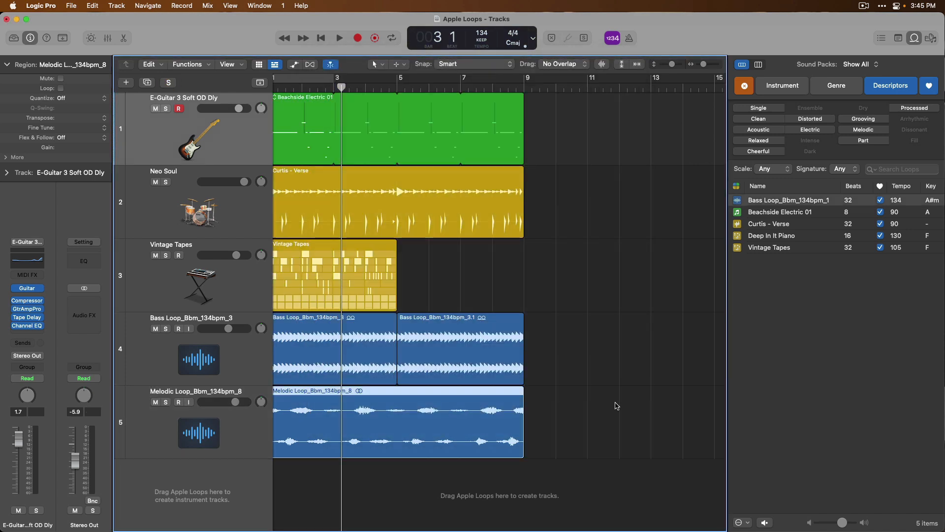
# Clear the loop browser filters, search for "melodic loop", and add the created Apple Loop as a new track at bar 1.
pyautogui.click(745, 85)
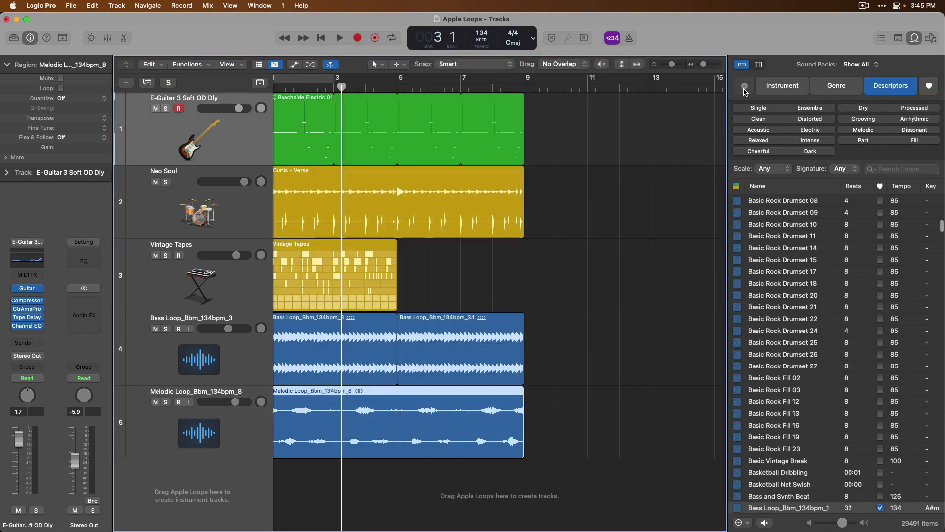
pyautogui.click(886, 169)
pyautogui.write('melodic loop')
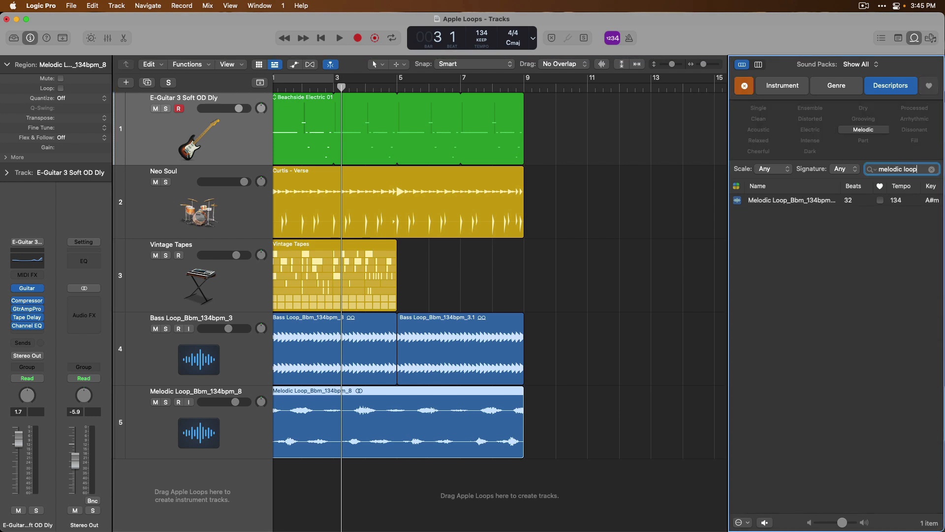
pyautogui.moveTo(809, 206); pyautogui.dragTo(278, 490)
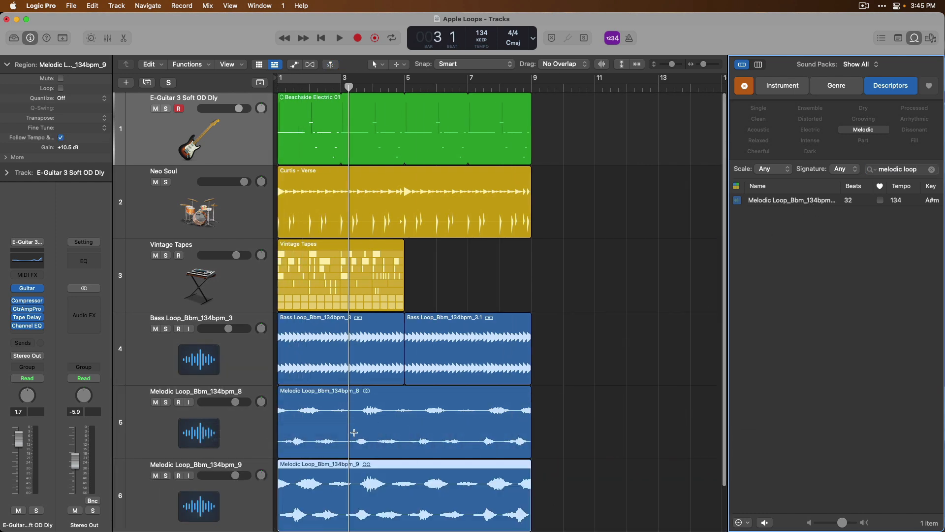
# Solo the original Melodic Loop_Bbm_134bpm_8 audio track and play it from the start.
pyautogui.click(222, 443)
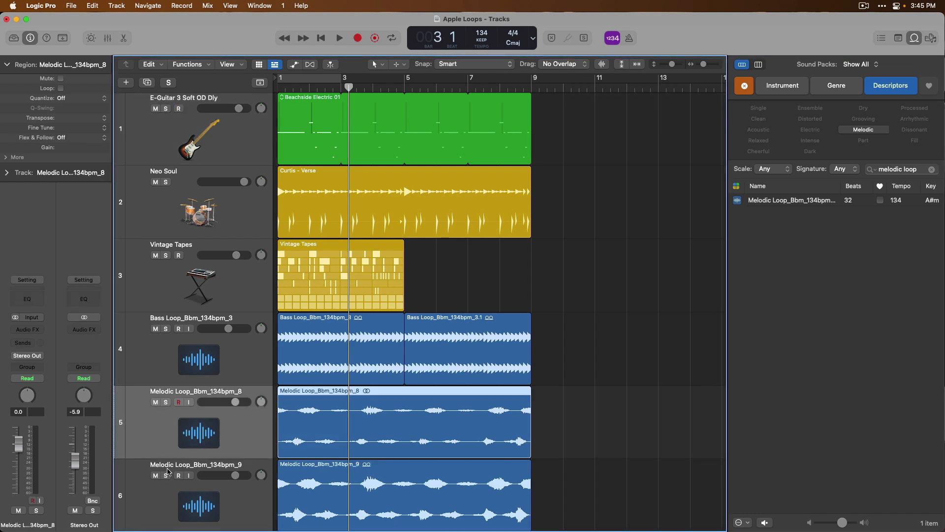
pyautogui.click(166, 402)
pyautogui.press('Return')
pyautogui.press('space')
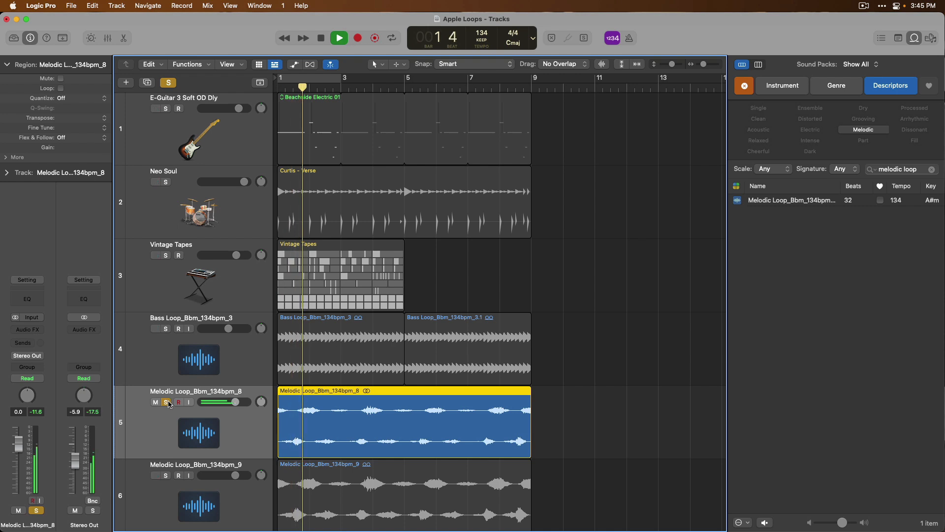
pyautogui.press('space')
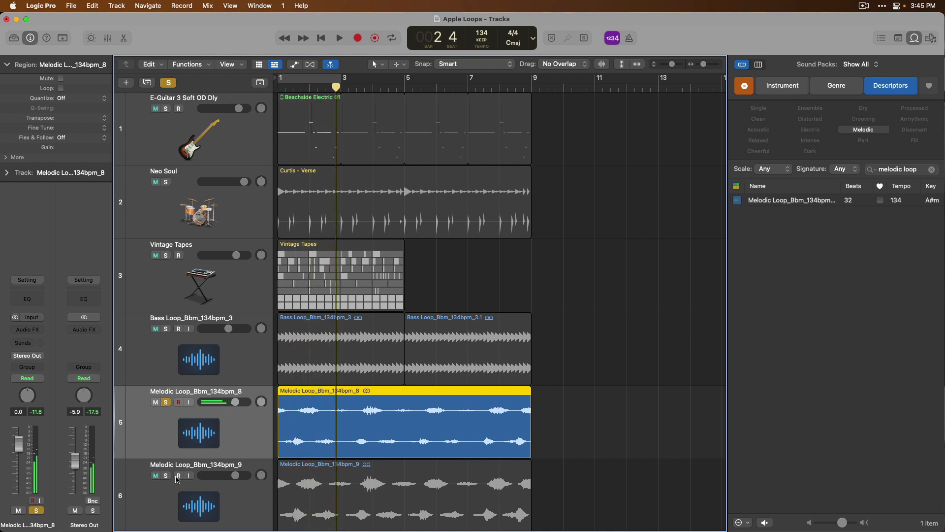
# Solo the new Apple Loop version on the Melodic Loop_Bbm_134bpm_9 track instead, play it from the start, and clear the solo.
pyautogui.click(170, 479)
pyautogui.press('Return')
pyautogui.press('space')
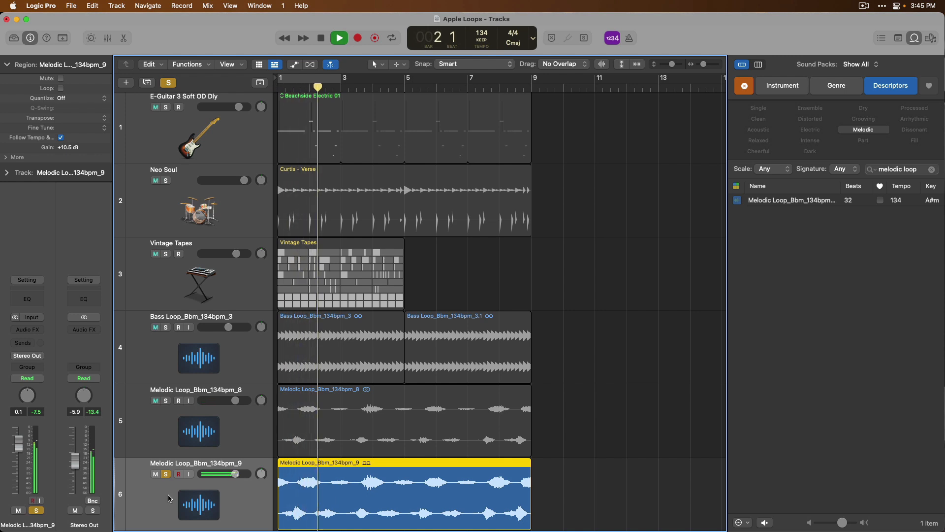
pyautogui.press('space')
pyautogui.click(165, 474)
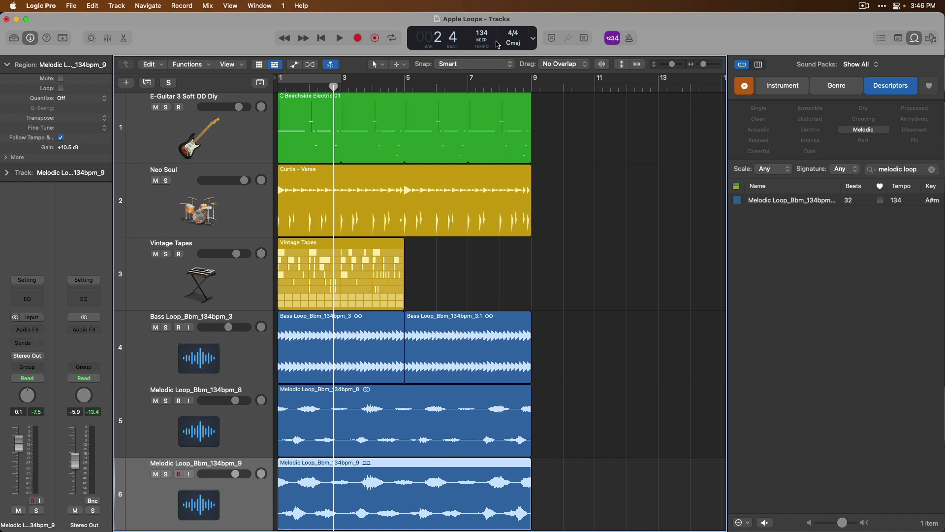
# Lower the project tempo to 112 and play the arrangement from the start.
pyautogui.moveTo(484, 34); pyautogui.dragTo(482, 81)
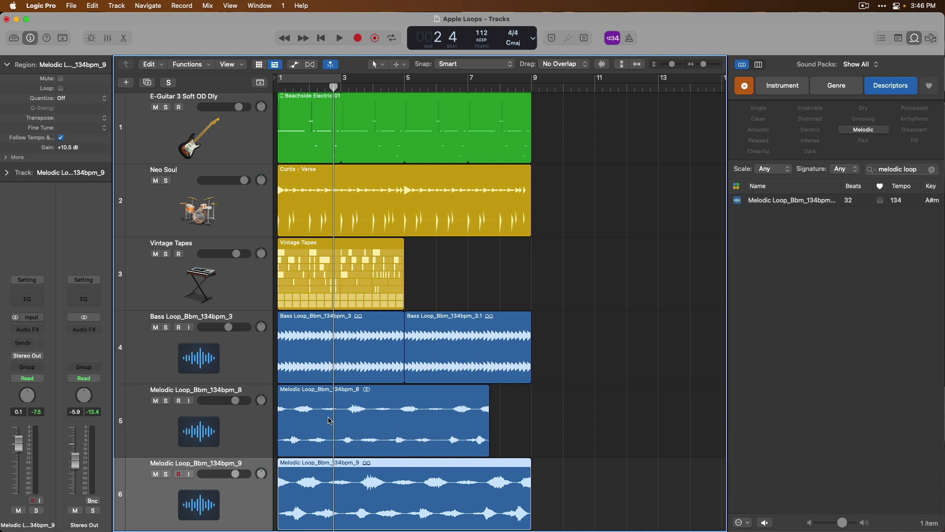
pyautogui.press('Return')
pyautogui.press('space')
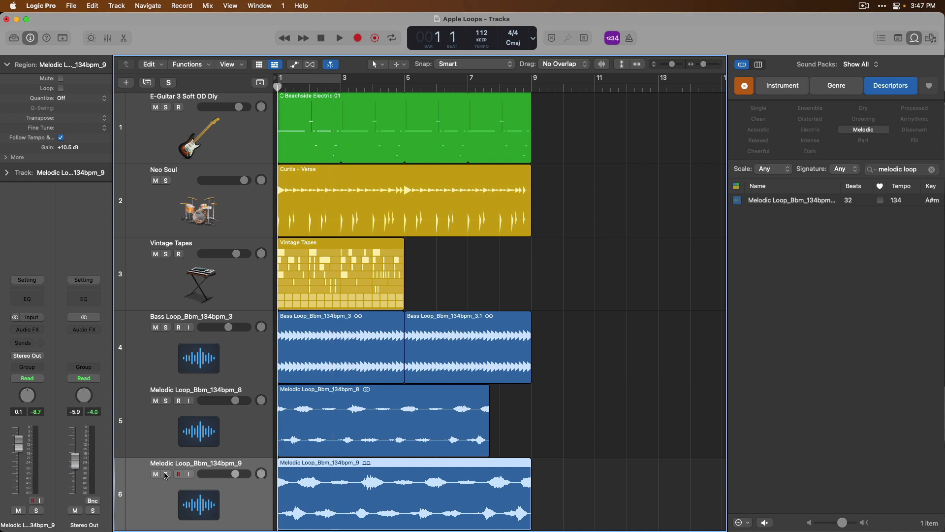
# Switch to Finder and add all ten WAV files from the Desktop's Loops/Drums folder to Logic Pro's Untagged Loops.
pyautogui.press('super+Tab')
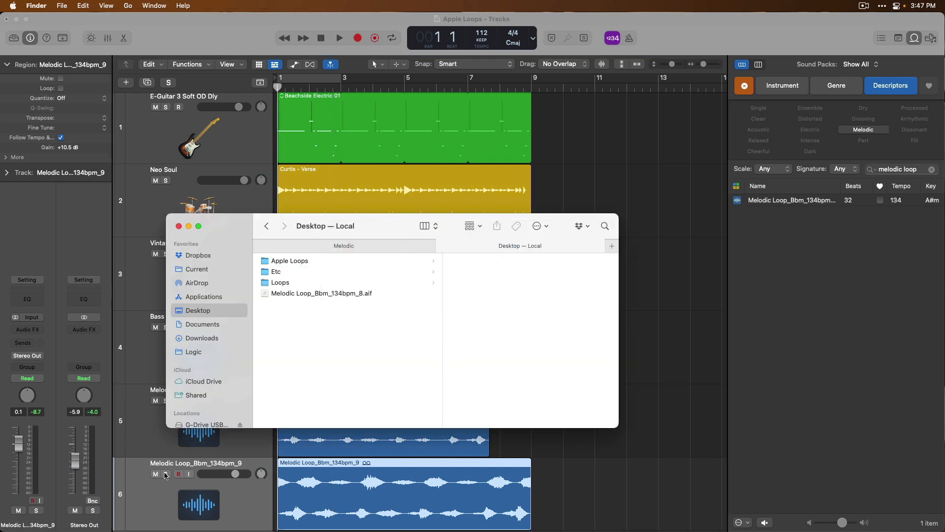
pyautogui.click(284, 284)
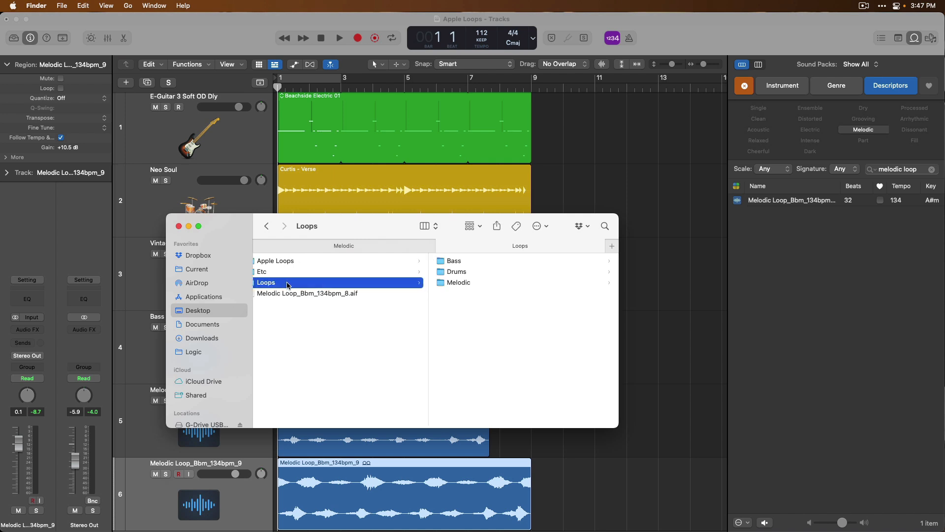
pyautogui.click(460, 274)
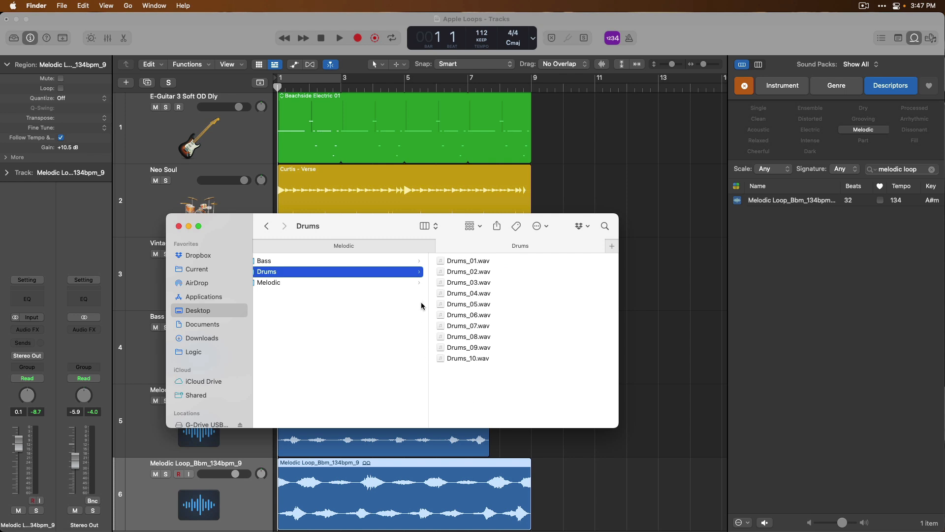
pyautogui.moveTo(487, 397); pyautogui.dragTo(465, 266)
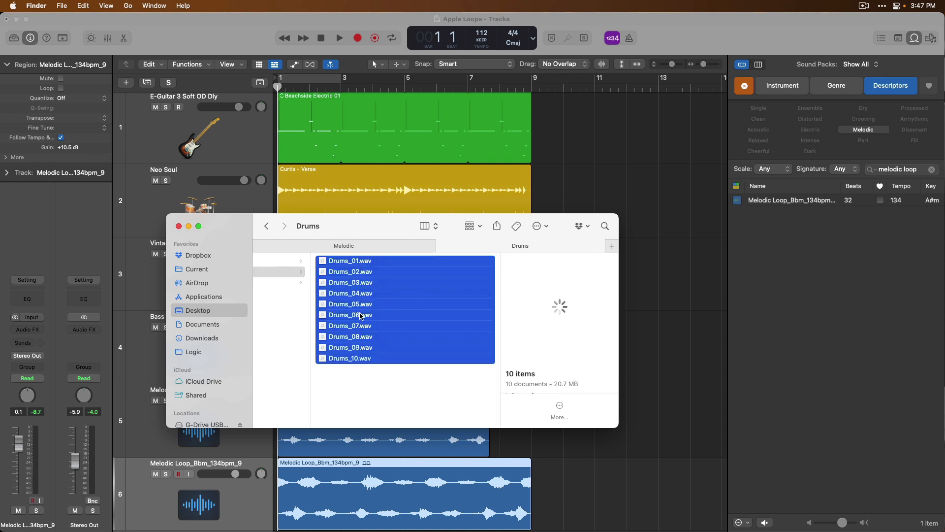
pyautogui.moveTo(358, 316); pyautogui.dragTo(831, 291)
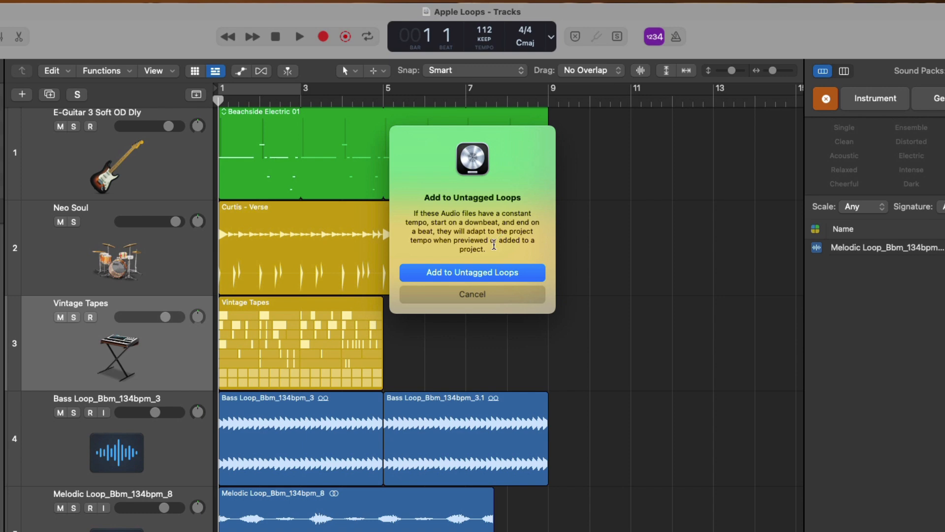
pyautogui.click(489, 271)
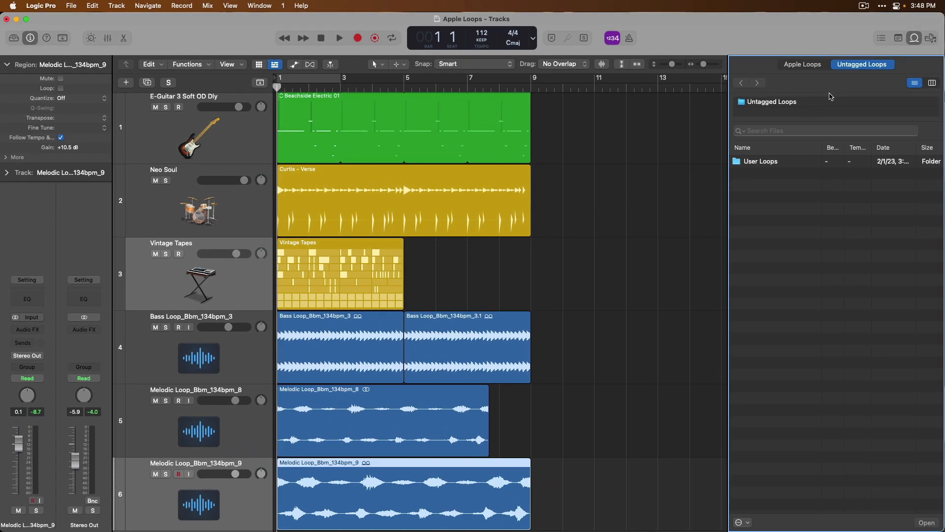
# Switch the Untagged Loops browser to column view and show the contents of the User Loops folder.
pyautogui.click(756, 162)
pyautogui.doubleClick(756, 163)
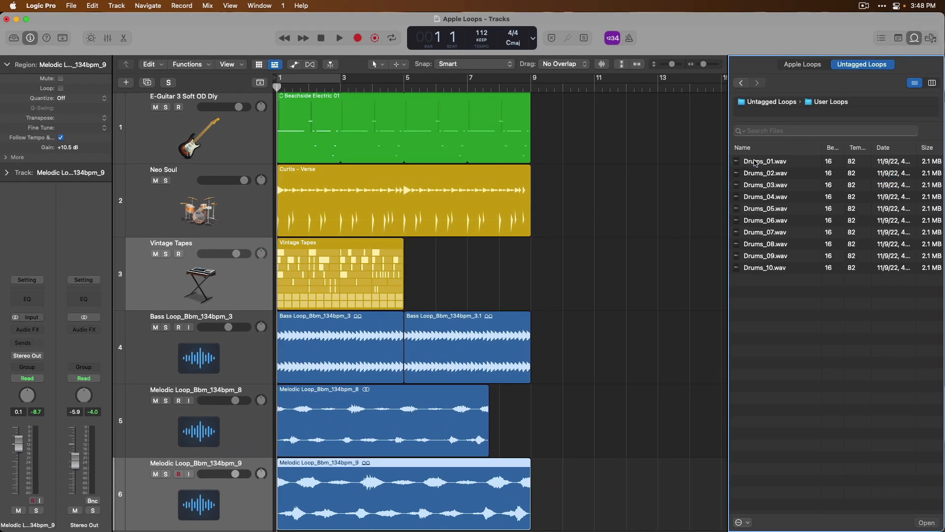
pyautogui.click(931, 84)
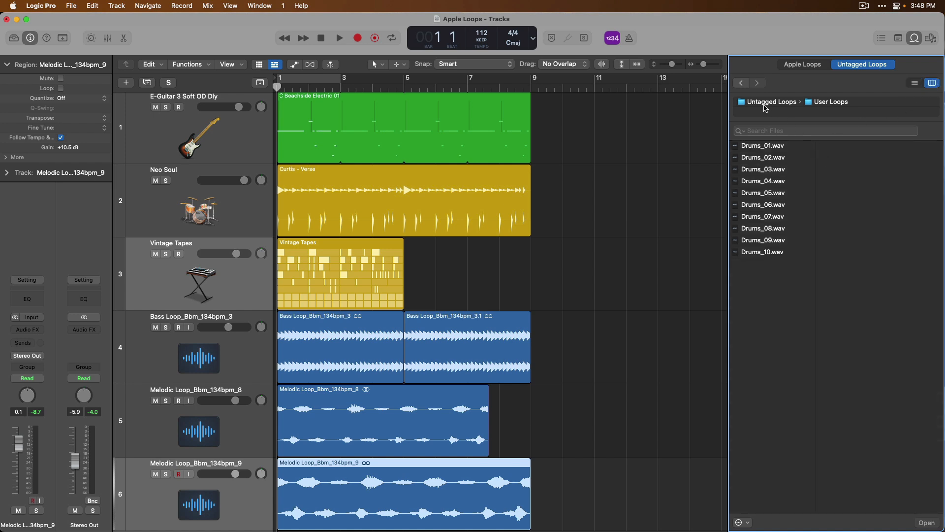
pyautogui.click(741, 82)
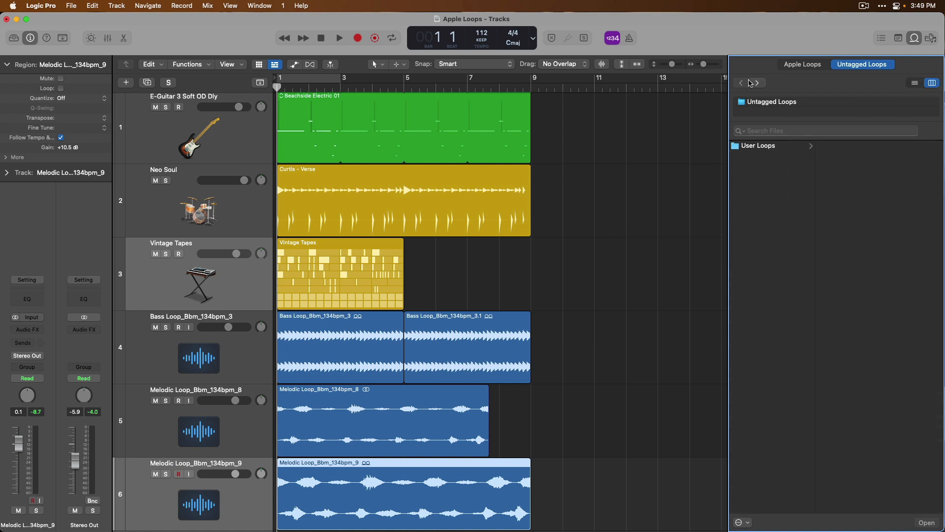
pyautogui.click(759, 147)
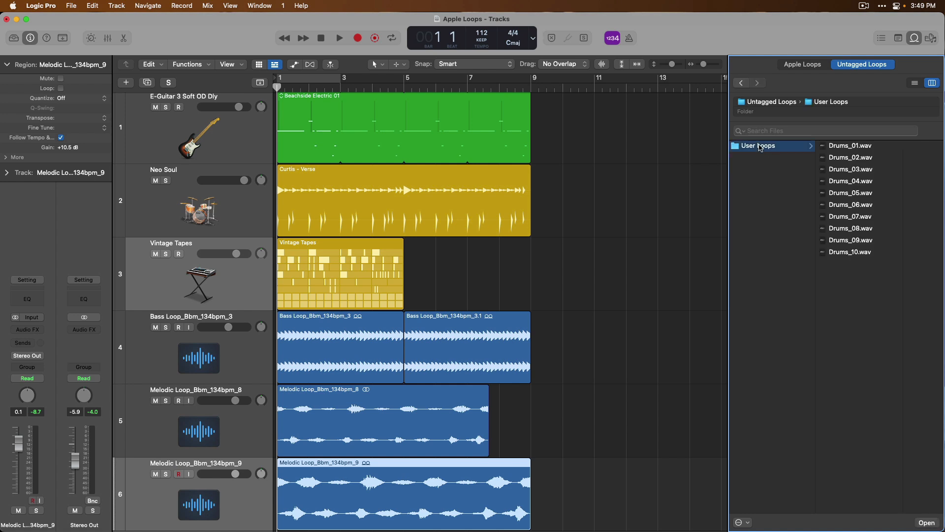
# Preview the untagged loops Drums_01.wav and Drums_05.wav, and stop the playback.
pyautogui.click(850, 146)
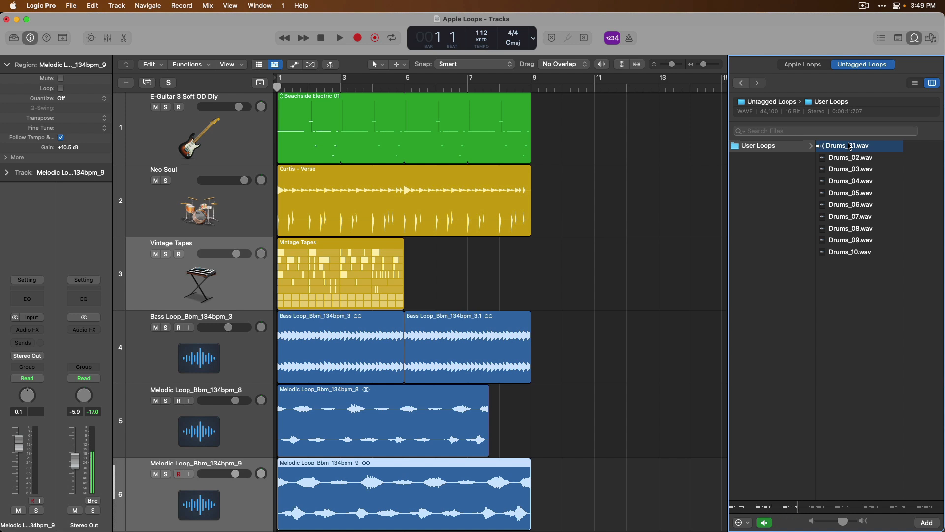
pyautogui.click(850, 193)
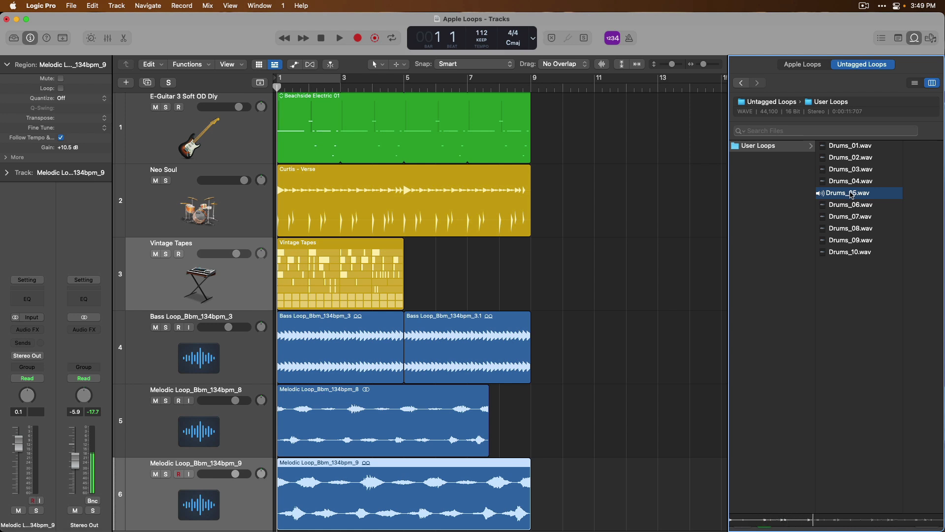
pyautogui.click(852, 195)
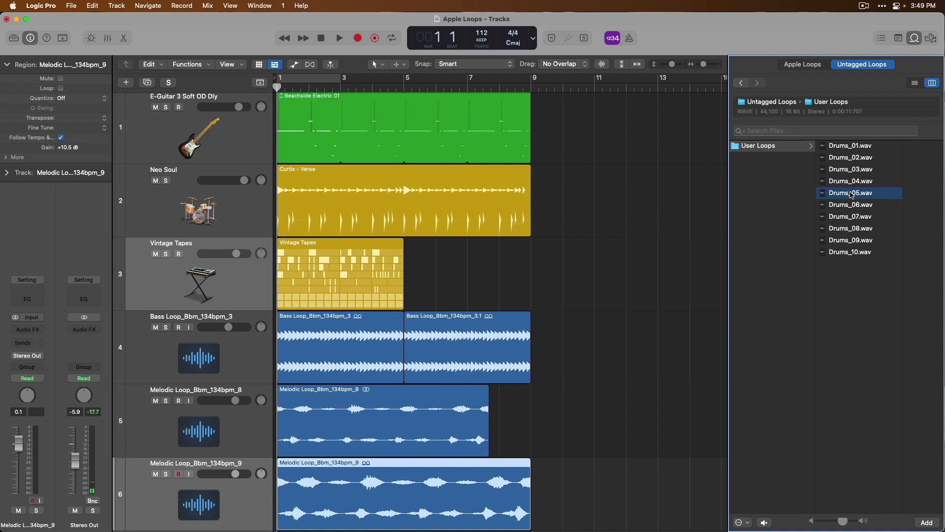
# Place Drums_05.wav at bar 10 on the Bass Loop_Bbm_134bpm_3 track and at bar 14 on the Melodic Loop_Bbm_134bpm_8 track.
pyautogui.moveTo(853, 195); pyautogui.dragTo(566, 351)
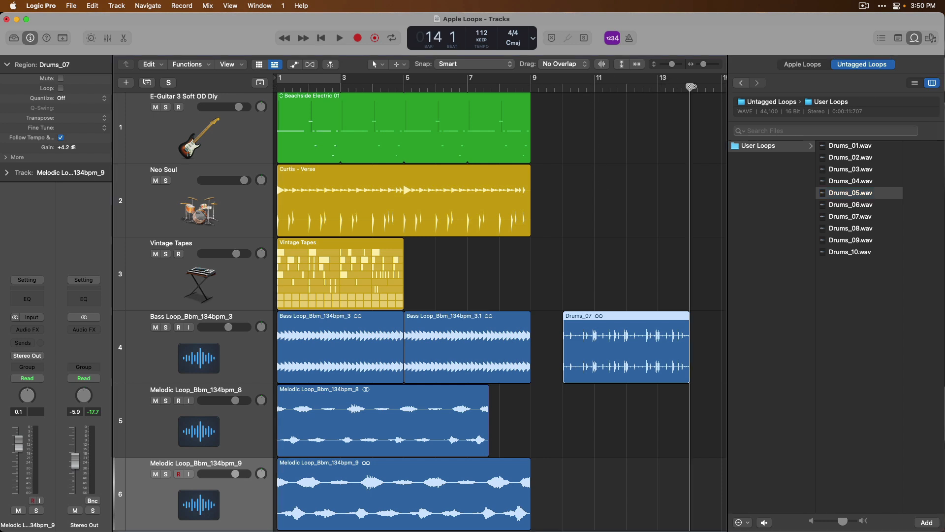
pyautogui.click(690, 85)
pyautogui.click(228, 433)
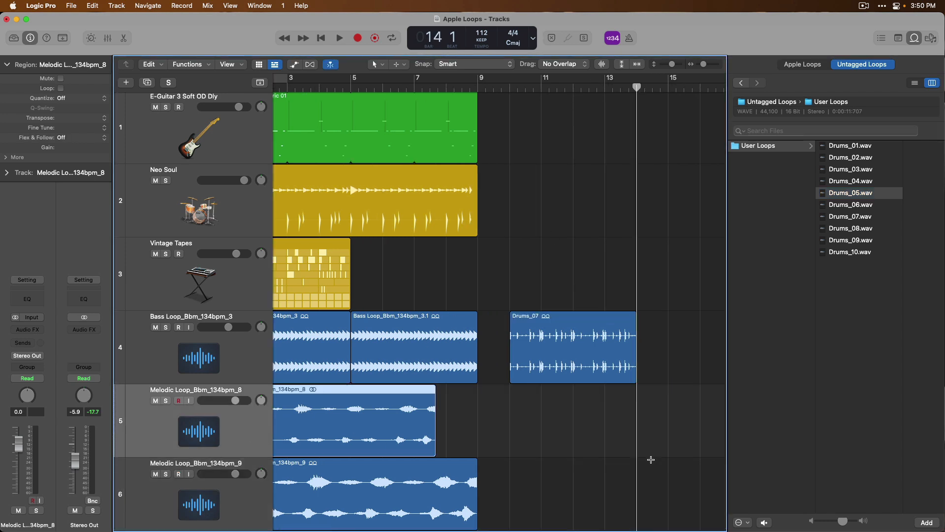
pyautogui.click(926, 523)
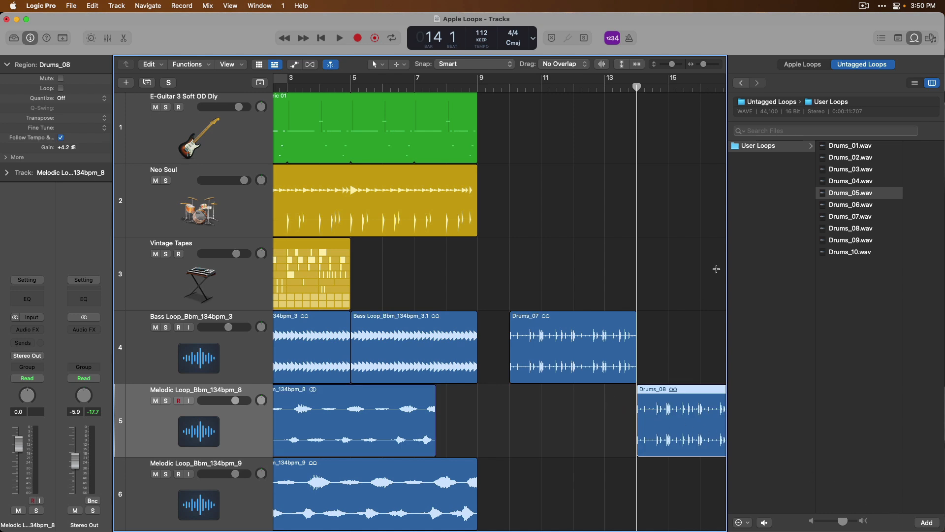
# Return to the Apple Loops browser and clear its search and Melodic descriptor filter.
pyautogui.click(789, 65)
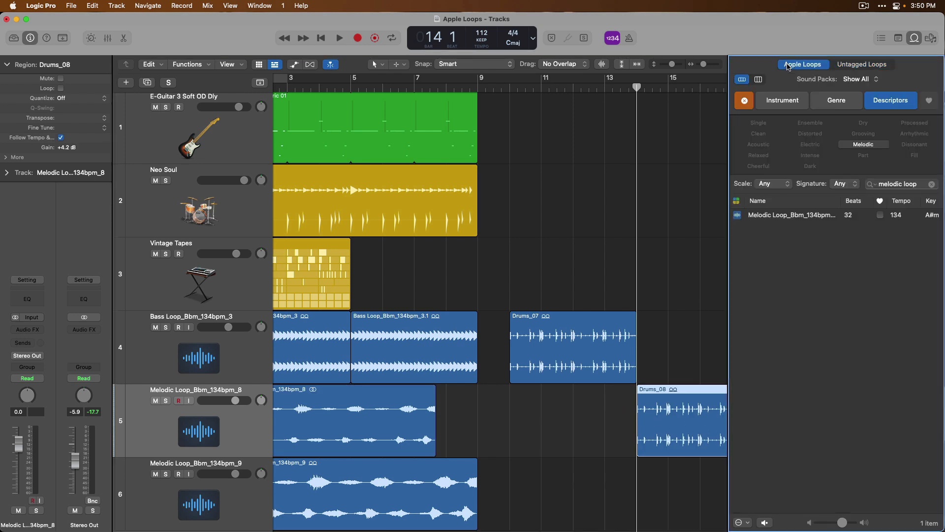
pyautogui.click(744, 101)
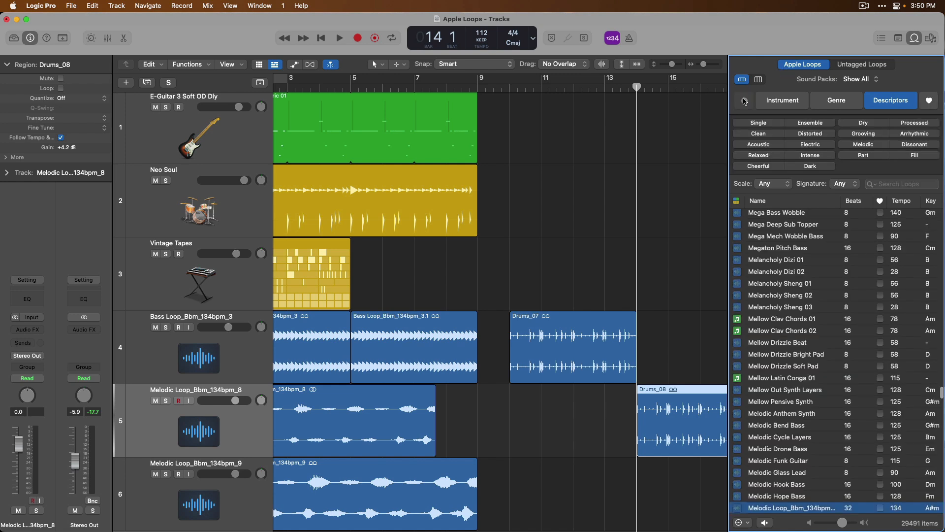